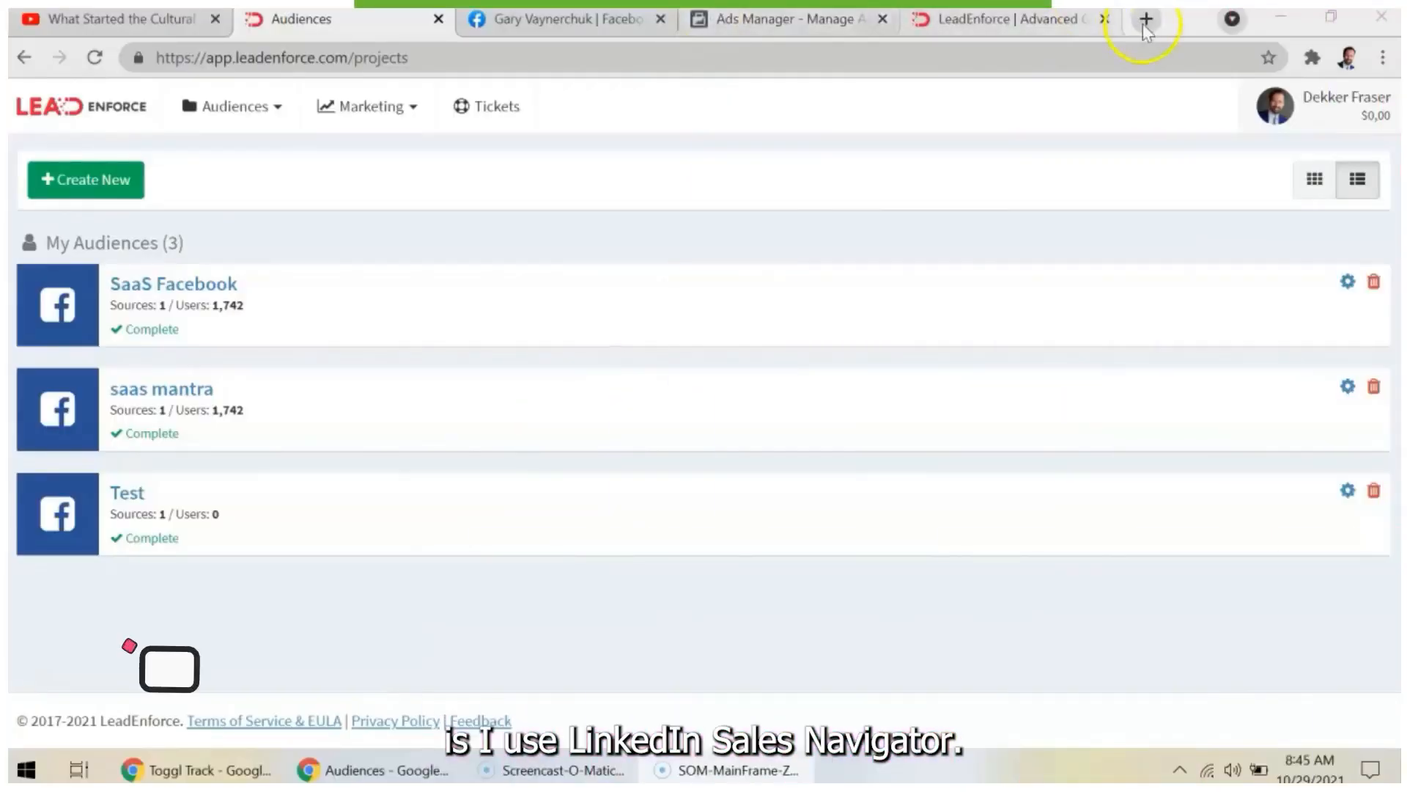
- Search the web for "linkedin sales navigator" in a new tab and open the LinkedIn Sales Navigator page from the results
{"action": "left_click", "coordinate": [1146, 20]}
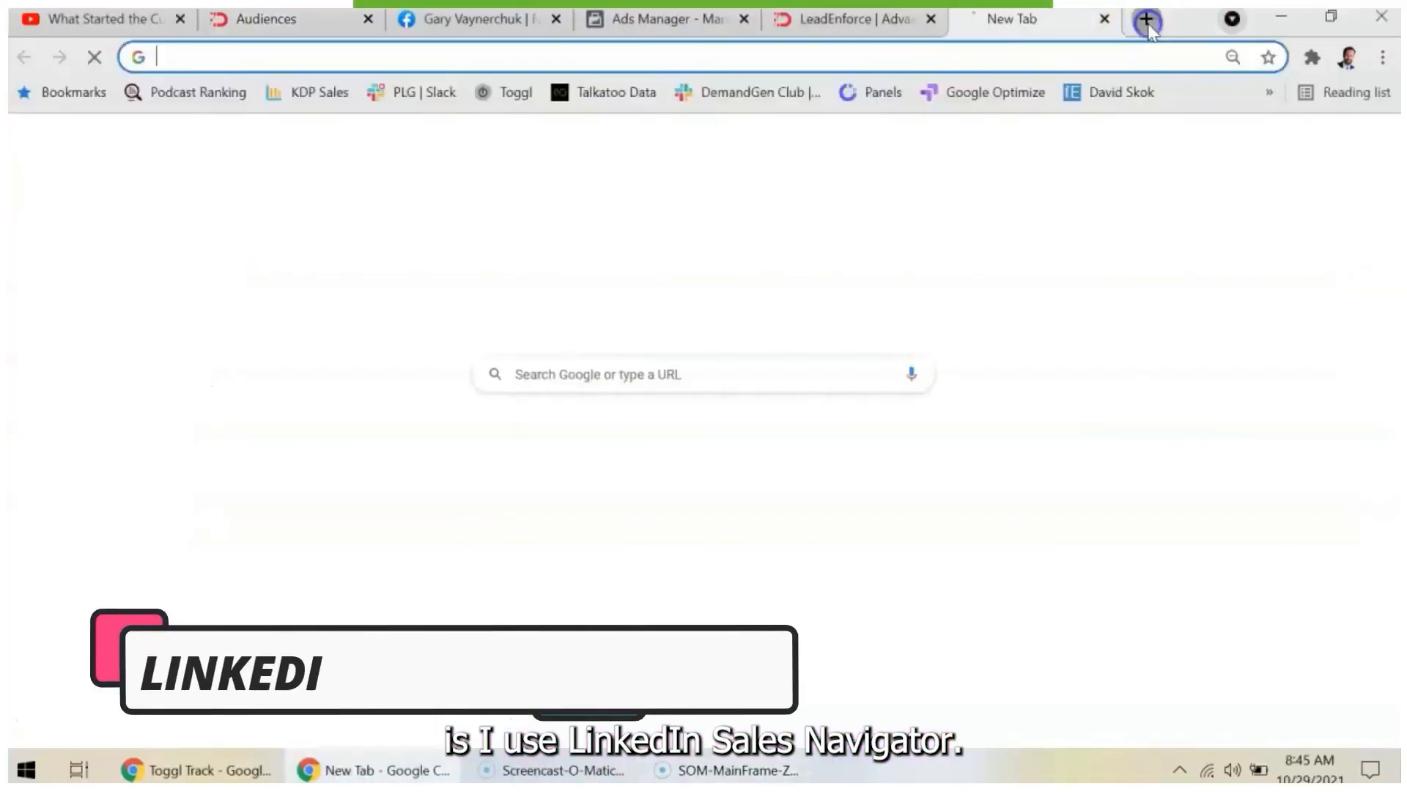
{"action": "type", "text": "linkedin sales navigator"}
{"action": "key", "text": "Return"}
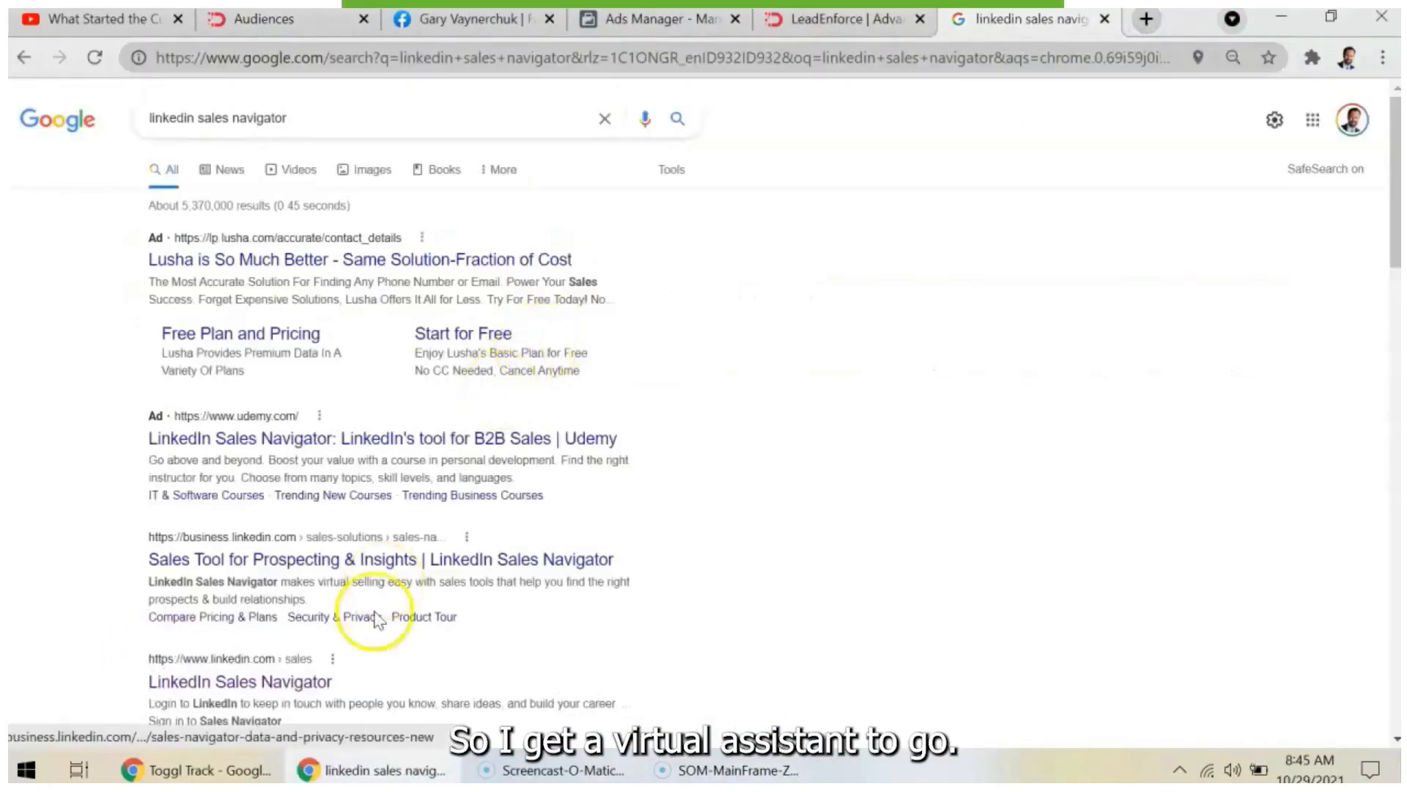
{"action": "scroll", "coordinate": [377, 620], "scroll_direction": "down", "scroll_amount": 1}
{"action": "left_click", "coordinate": [314, 607]}
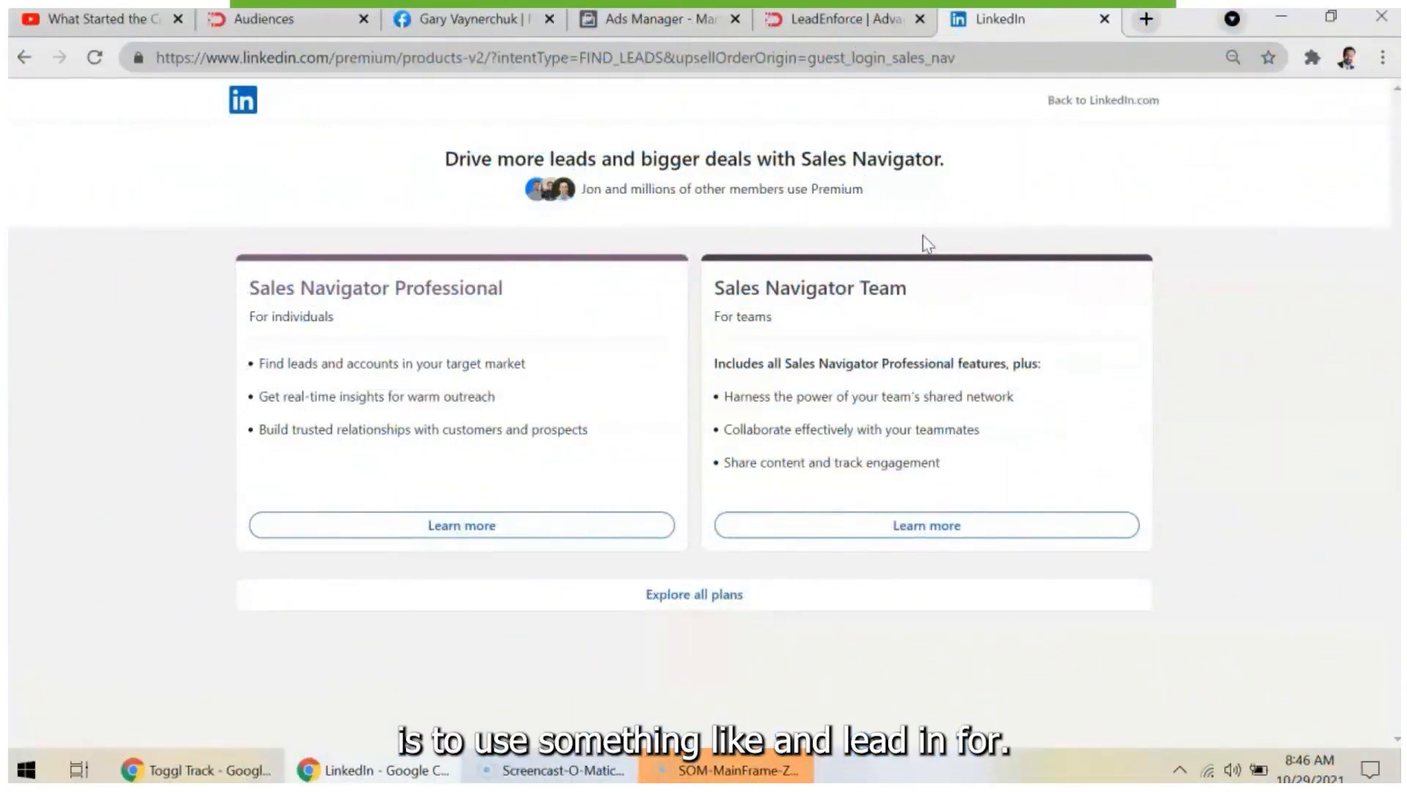
- Compare the Sales Navigator plans page with the LeadEnforce homepage, ending on LeadEnforce
{"action": "left_click", "coordinate": [858, 19]}
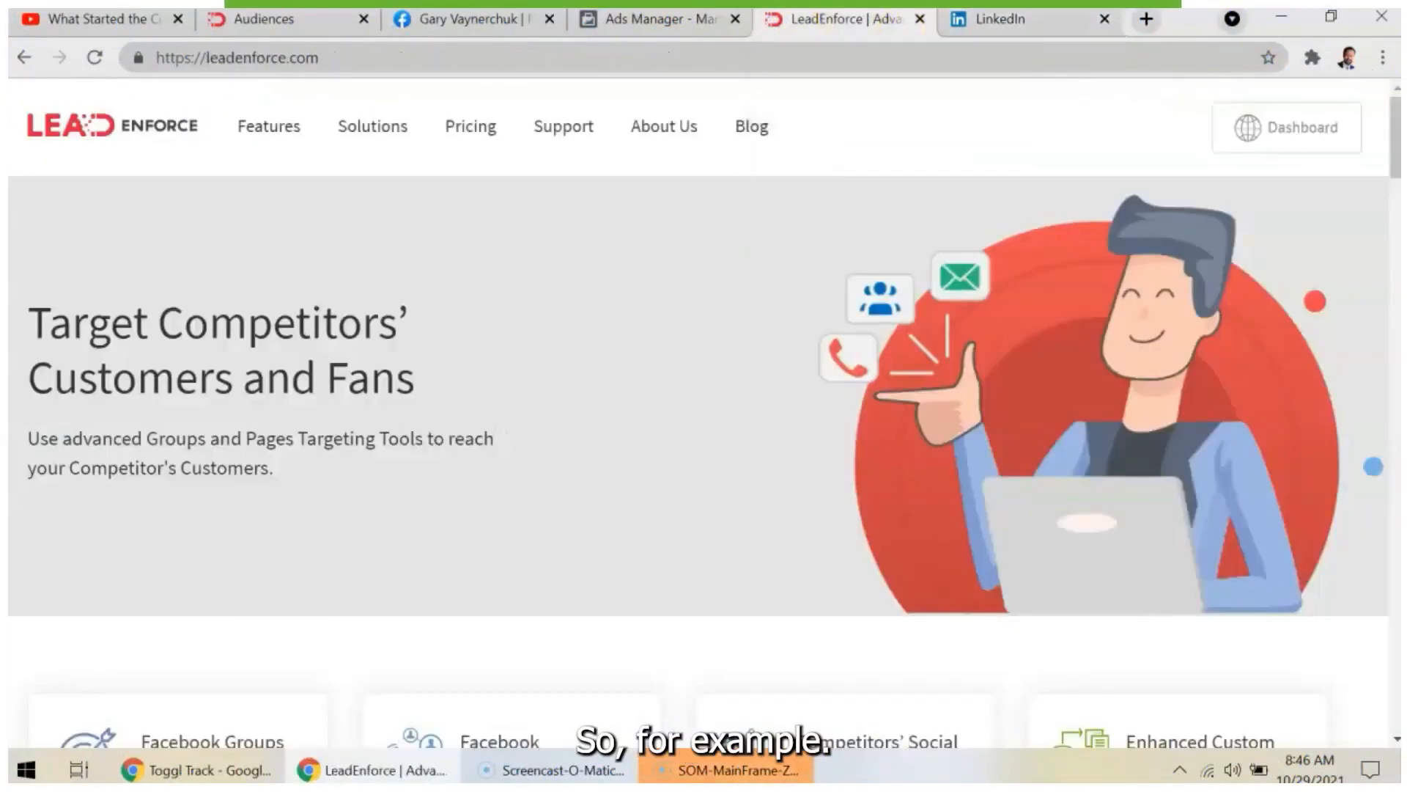
{"action": "right_click", "coordinate": [1023, 18]}
{"action": "left_click", "coordinate": [1015, 21]}
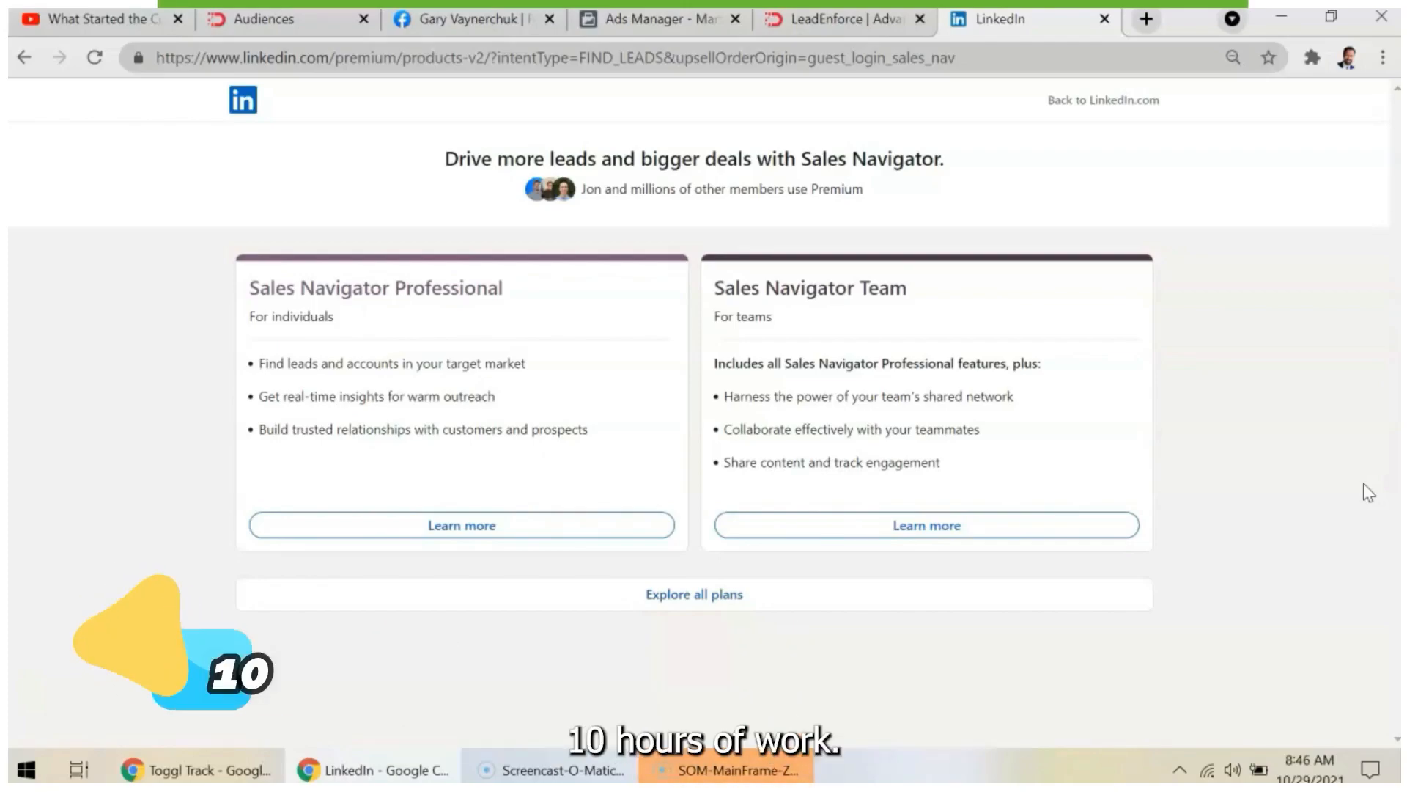
{"action": "left_click", "coordinate": [867, 22]}
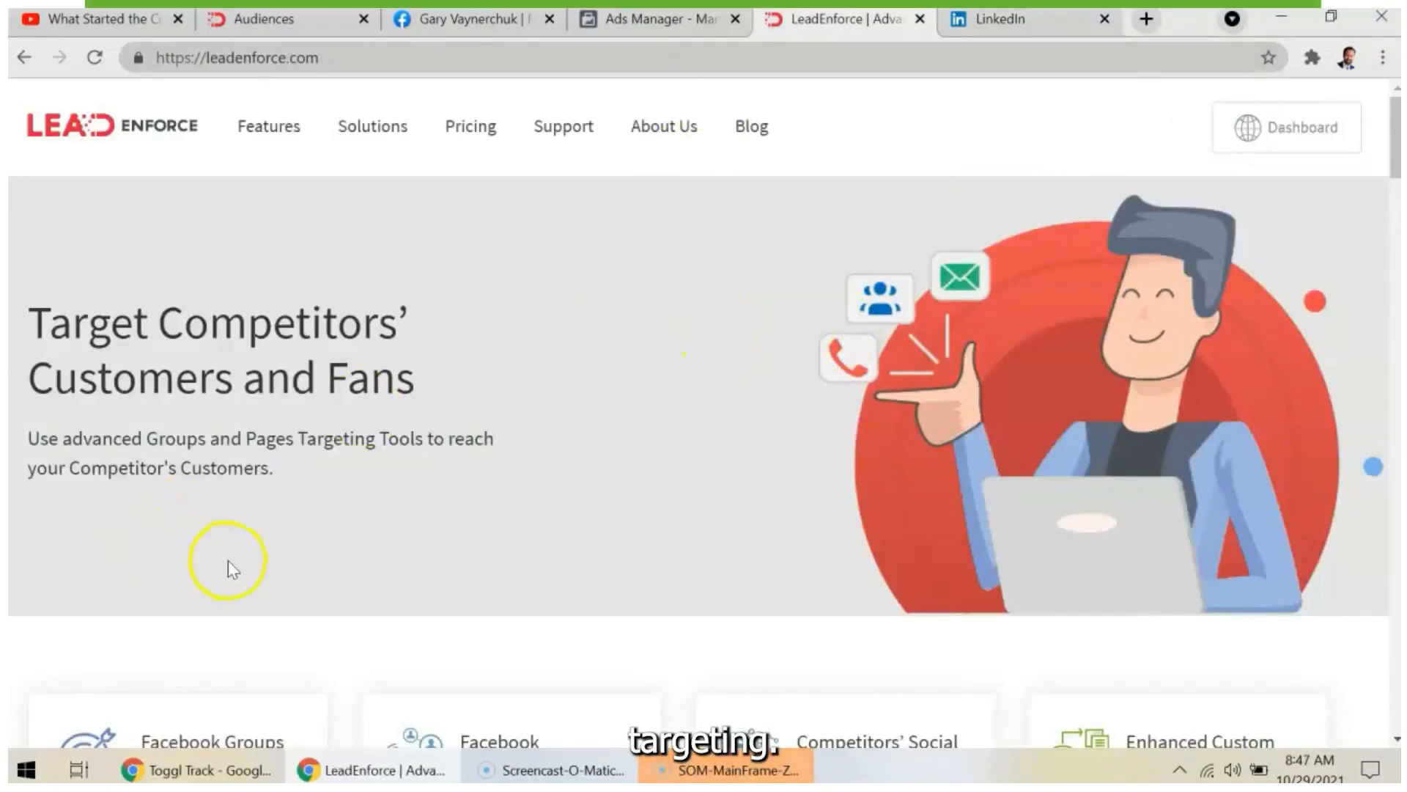
- Find the Facebook Groups Targeting section on the LeadEnforce homepage and highlight its heading
{"action": "scroll", "coordinate": [1262, 462], "scroll_direction": "down", "scroll_amount": 5}
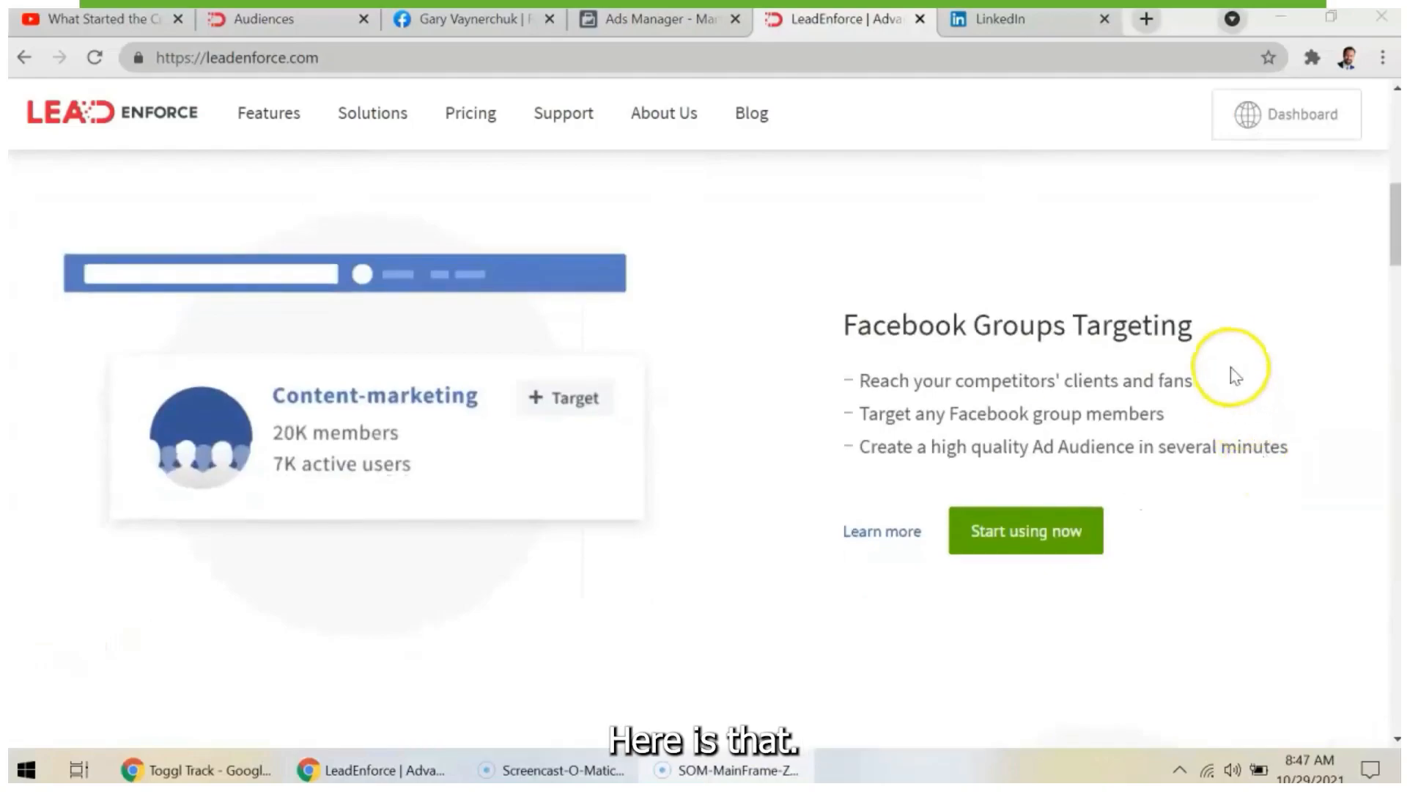
{"action": "left_click", "coordinate": [1196, 341]}
{"action": "right_click", "coordinate": [843, 316]}
{"action": "left_click", "coordinate": [853, 317]}
{"action": "left_click_drag", "start_coordinate": [856, 322], "coordinate": [1185, 323]}
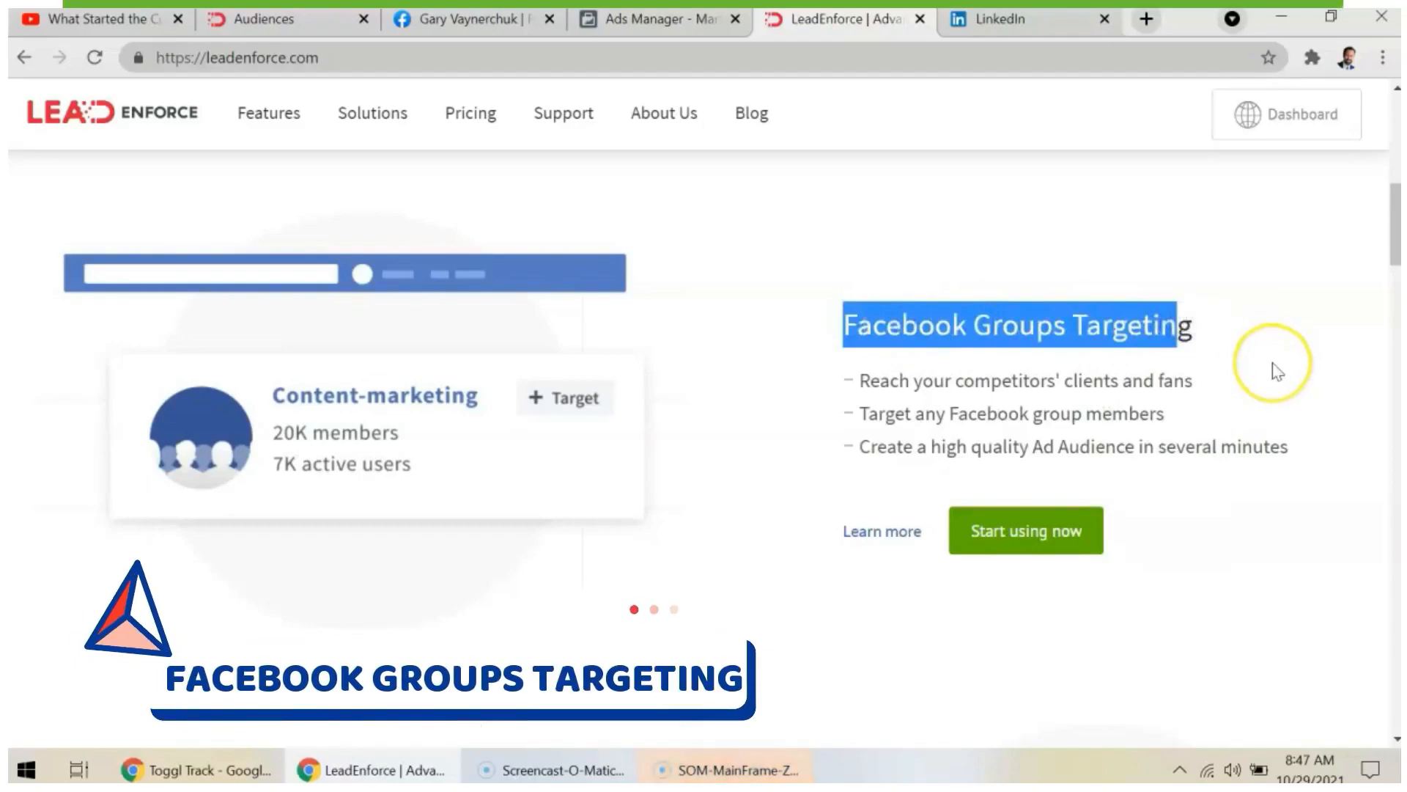
- Find the Facebook Professional Targeting section on the LeadEnforce homepage and highlight its heading
{"action": "scroll", "coordinate": [1278, 372], "scroll_direction": "down", "scroll_amount": 1}
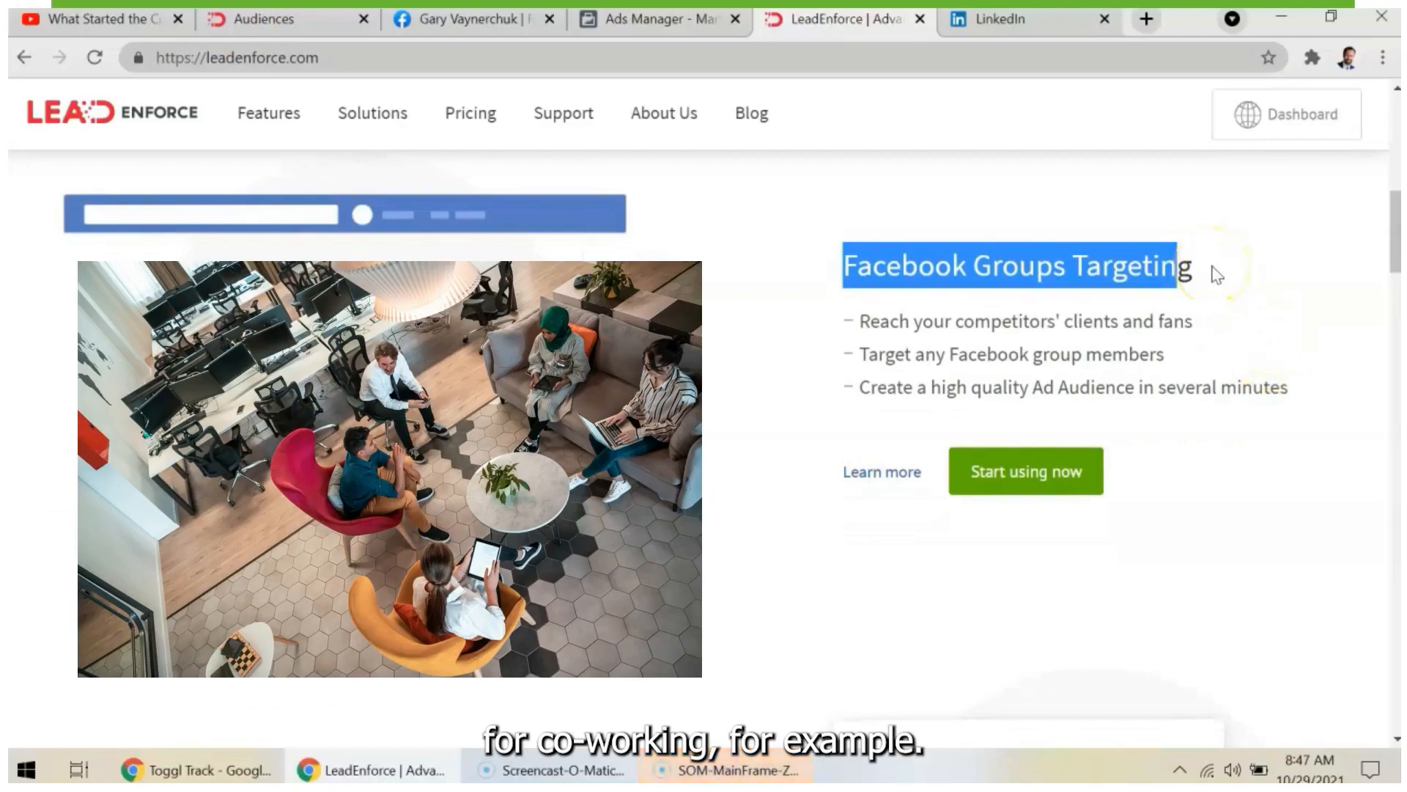
{"action": "scroll", "coordinate": [1214, 273], "scroll_direction": "down", "scroll_amount": 2}
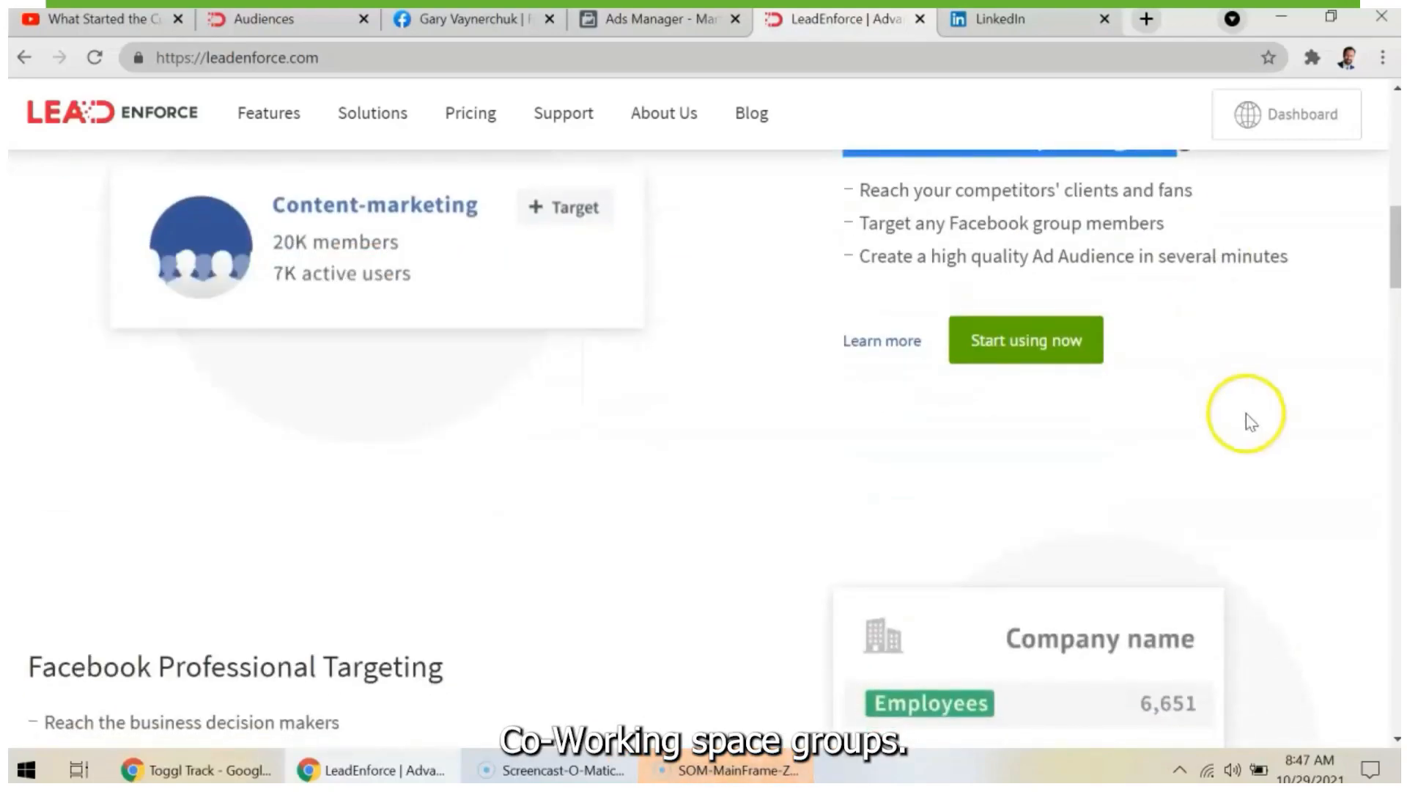
{"action": "scroll", "coordinate": [1246, 418], "scroll_direction": "down", "scroll_amount": 4}
{"action": "left_click_drag", "start_coordinate": [448, 411], "coordinate": [29, 387]}
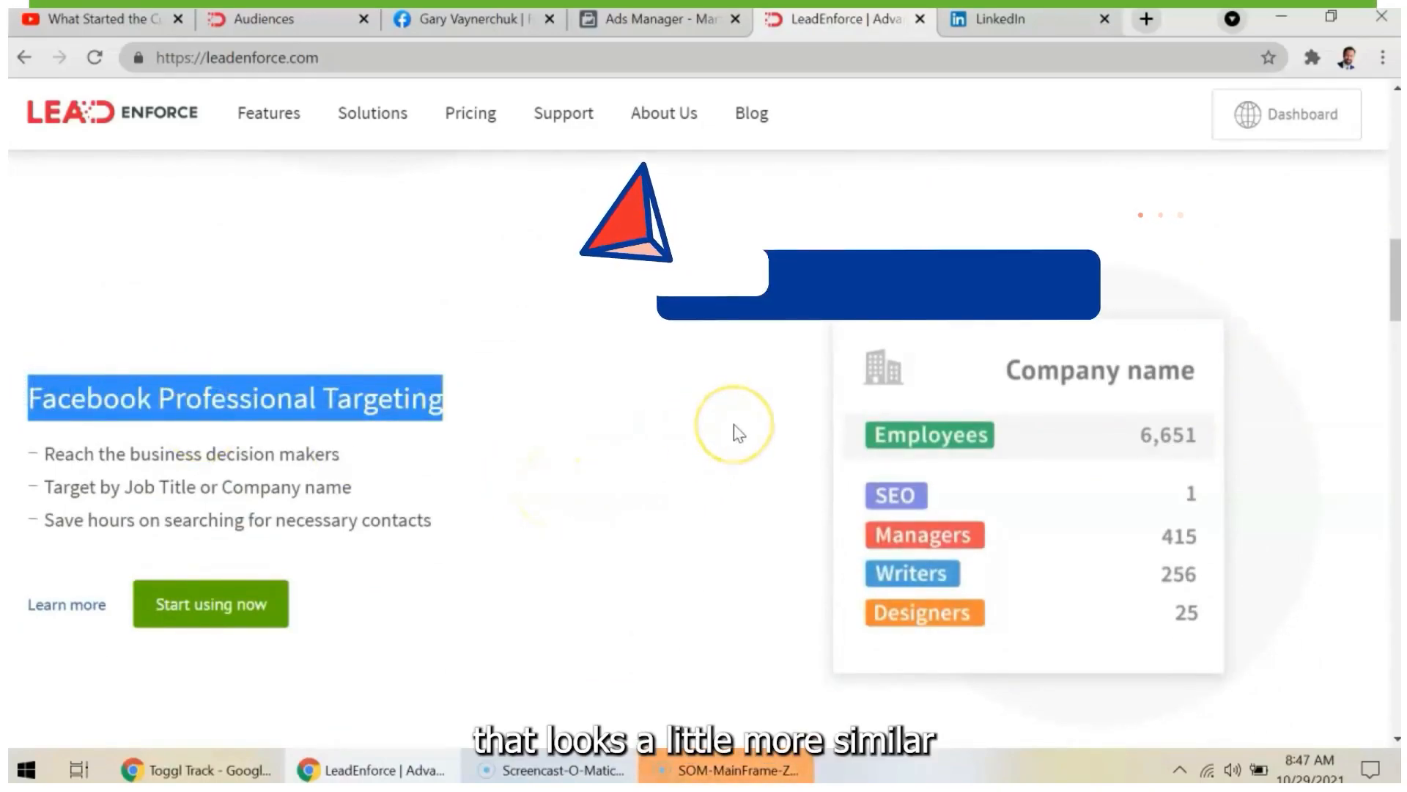
- Examine the Facebook Competitor Analysis section, marking its heading, and return to the start of the LeadEnforce homepage
{"action": "scroll", "coordinate": [770, 480], "scroll_direction": "down", "scroll_amount": 1}
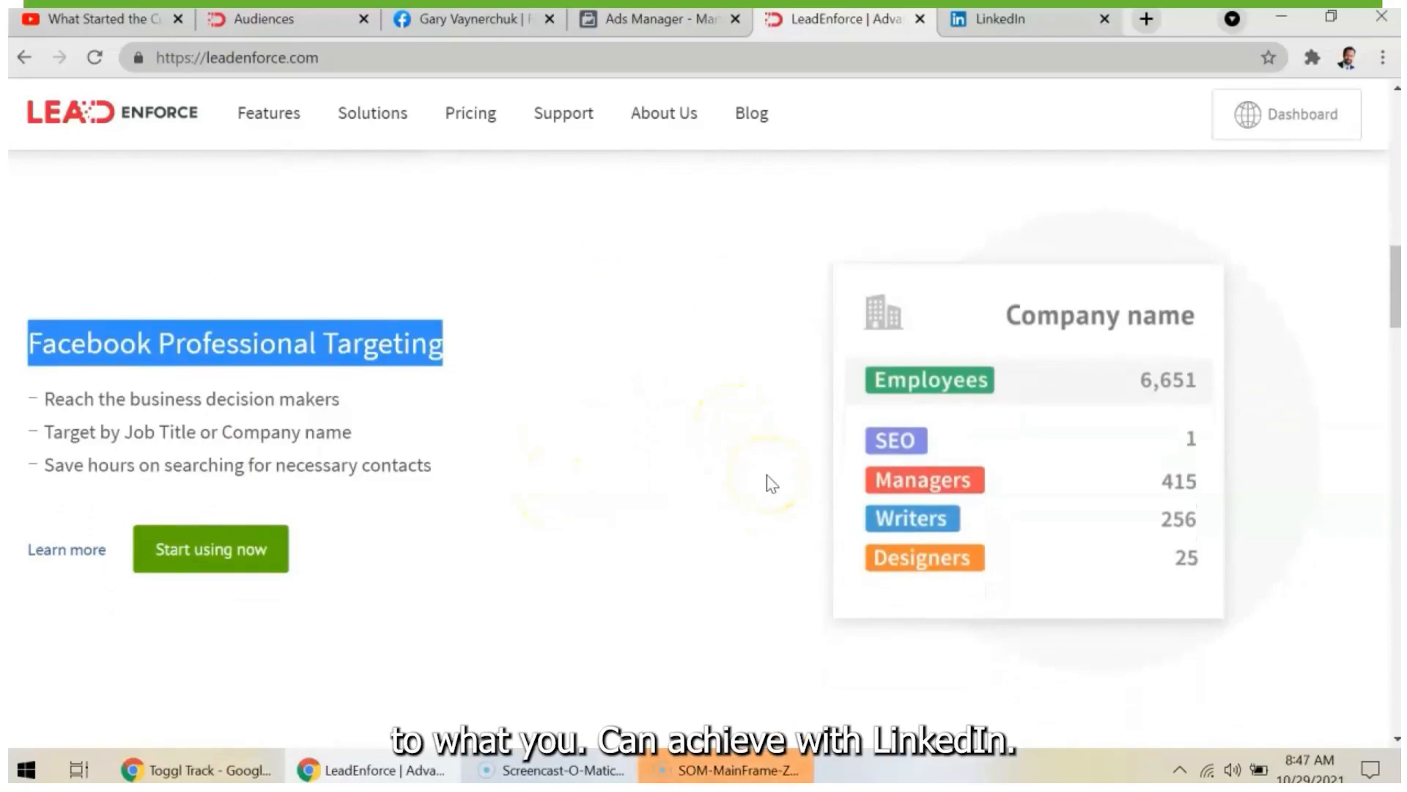
{"action": "scroll", "coordinate": [771, 483], "scroll_direction": "down", "scroll_amount": 5}
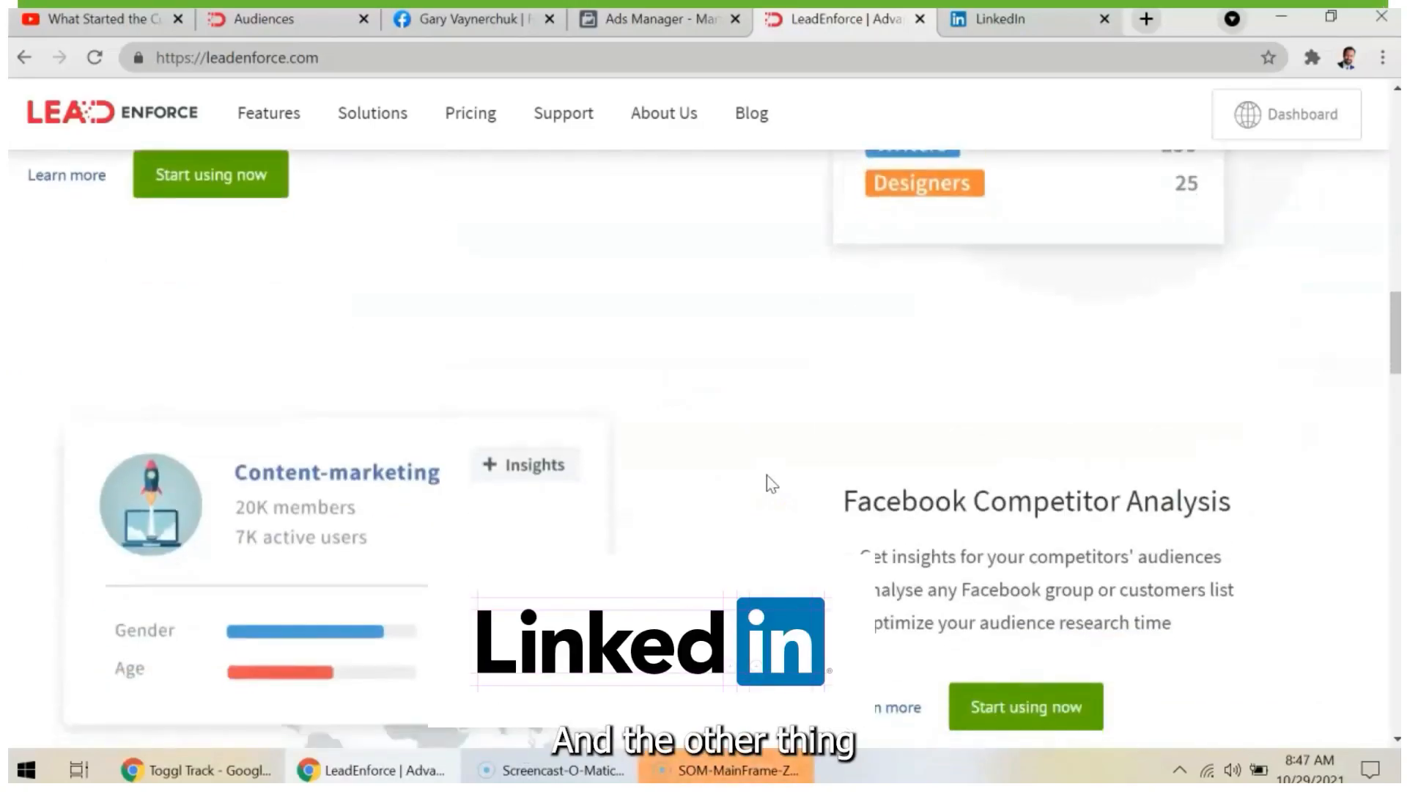
{"action": "scroll", "coordinate": [1026, 444], "scroll_direction": "down", "scroll_amount": 2}
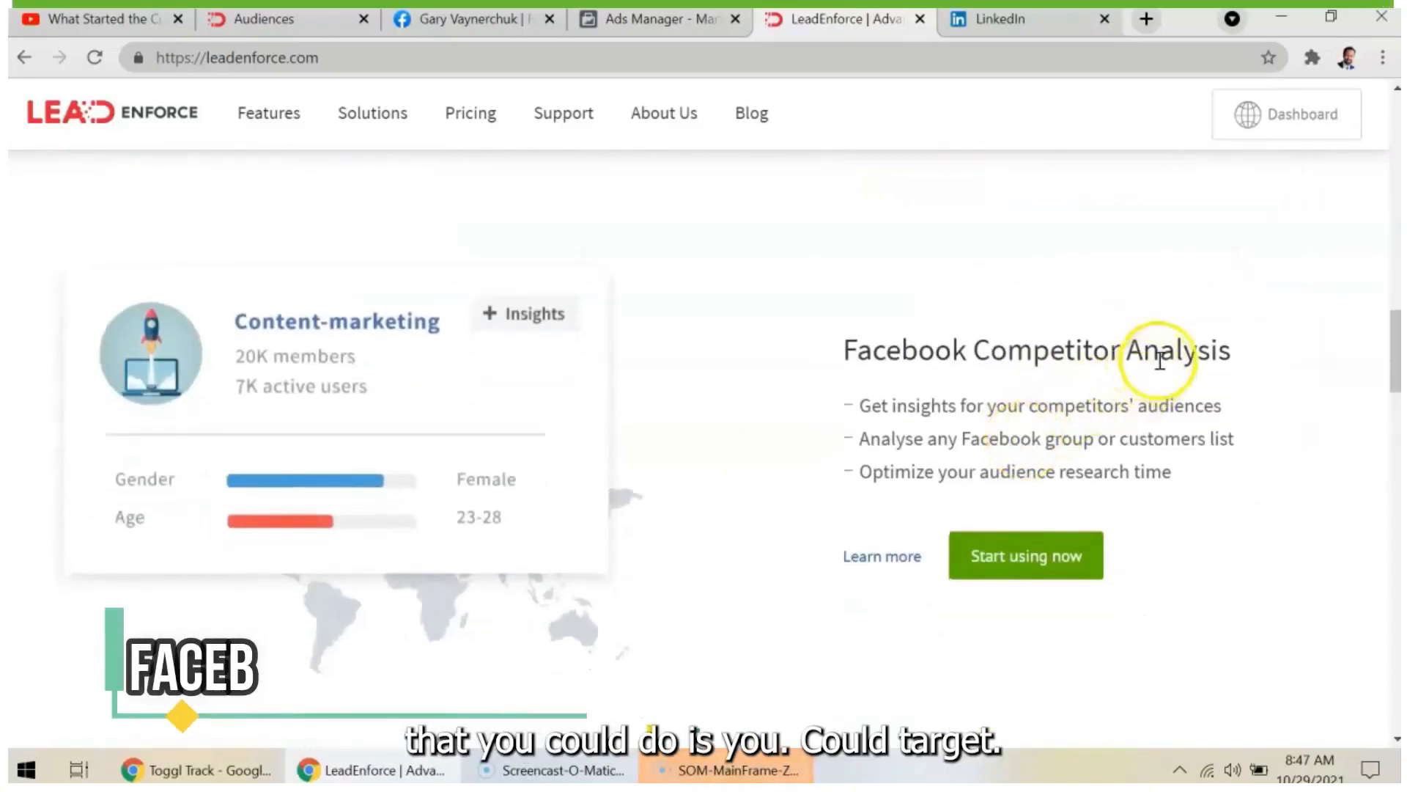
{"action": "left_click_drag", "start_coordinate": [1153, 359], "coordinate": [897, 367]}
{"action": "left_click", "coordinate": [1018, 340]}
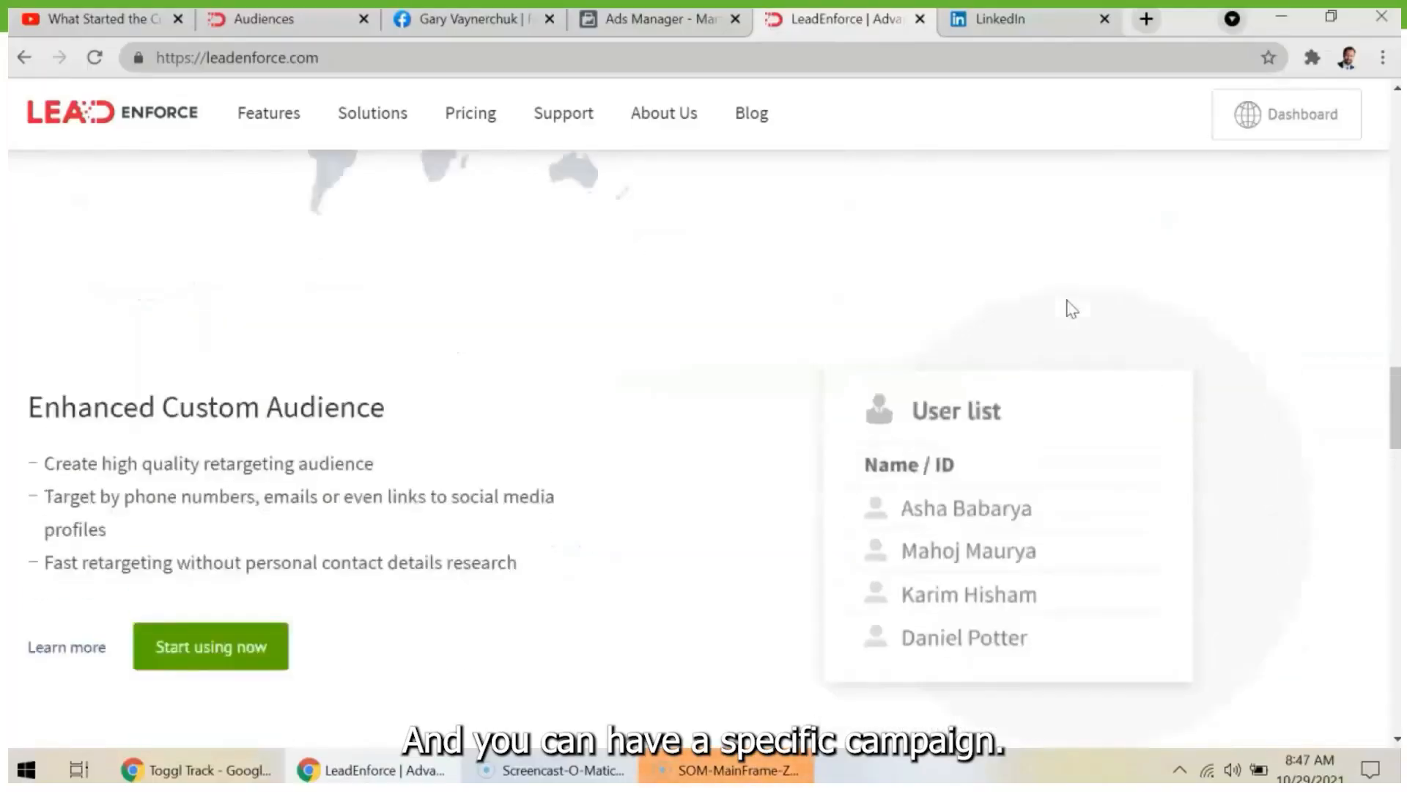
{"action": "scroll", "coordinate": [1071, 308], "scroll_direction": "up", "scroll_amount": 5}
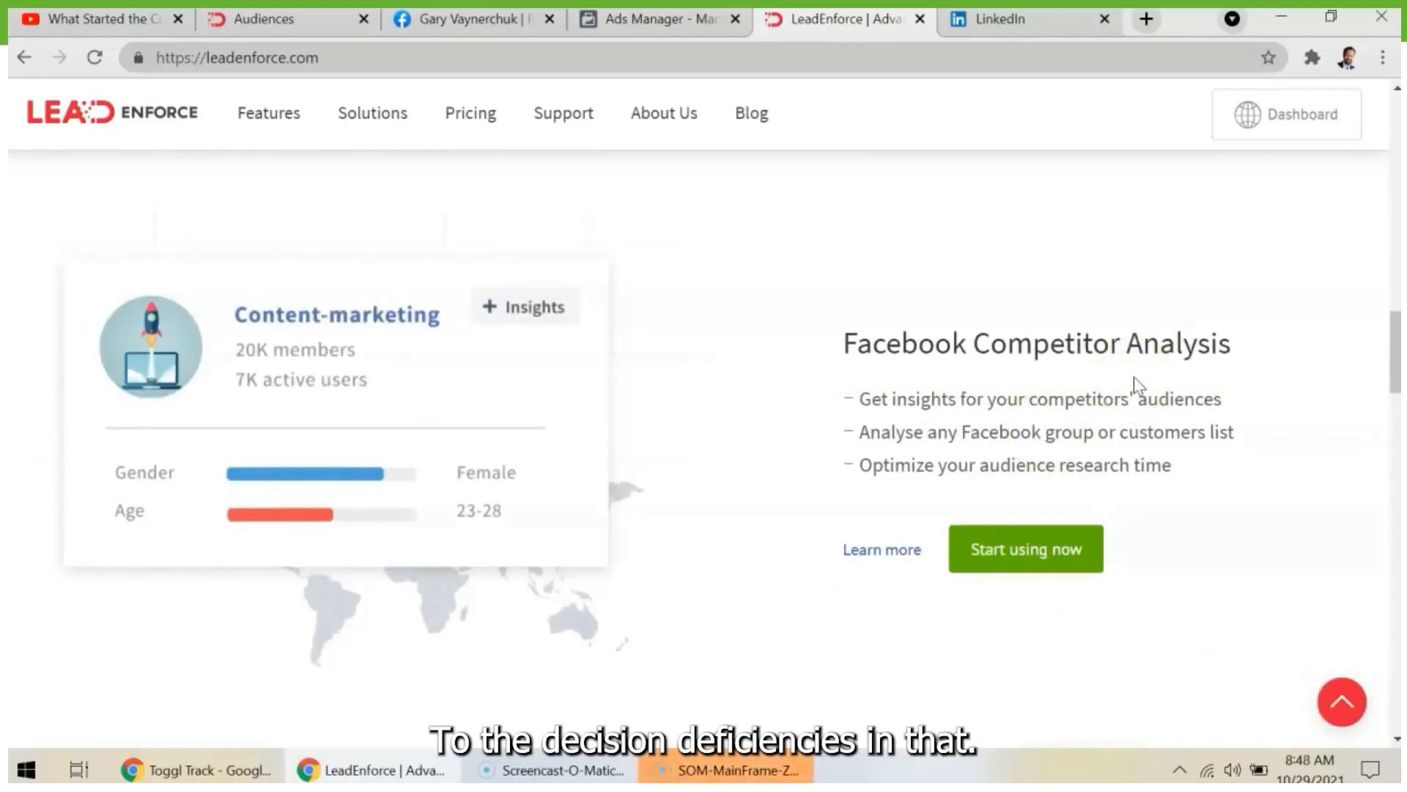
{"action": "scroll", "coordinate": [1133, 377], "scroll_direction": "down", "scroll_amount": 3}
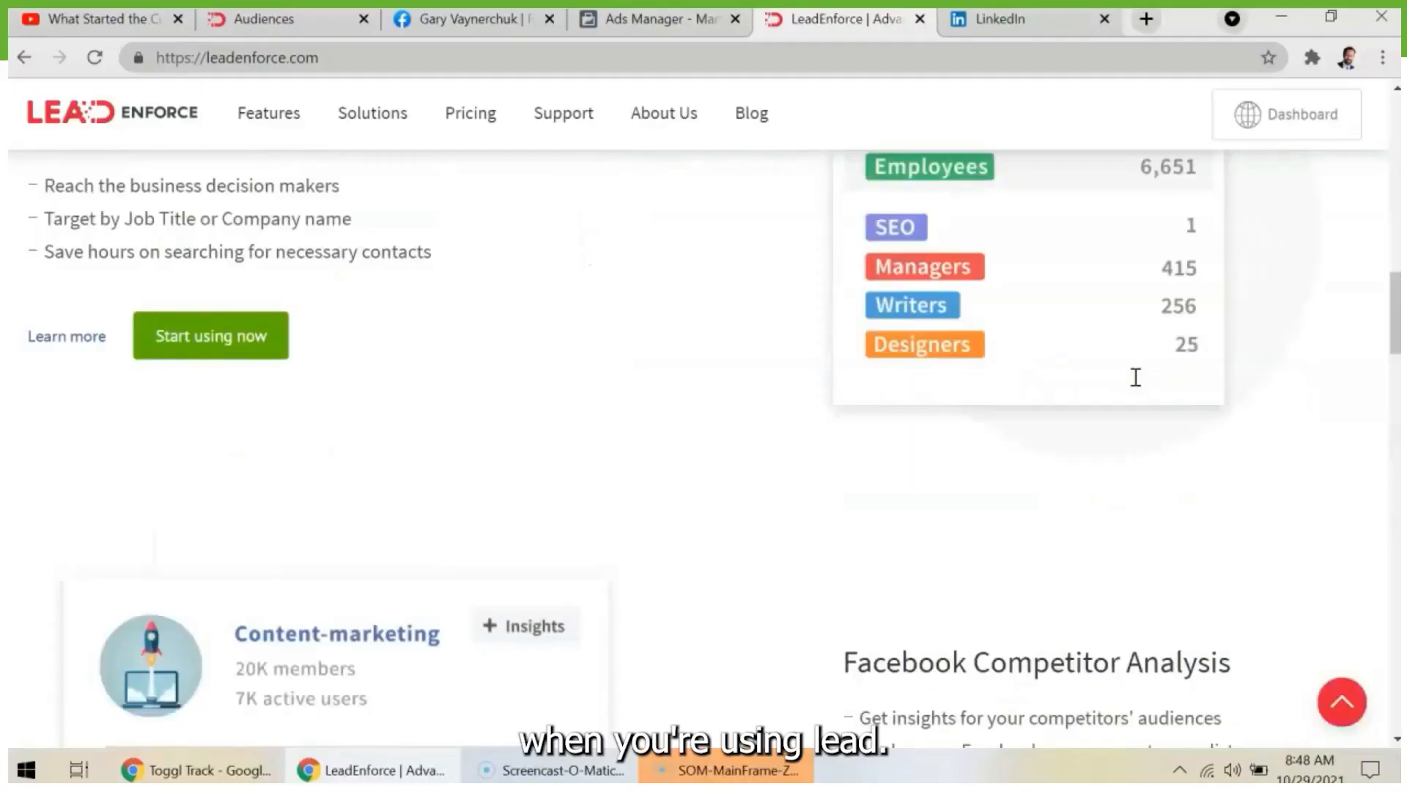
{"action": "scroll", "coordinate": [1136, 377], "scroll_direction": "up", "scroll_amount": 10}
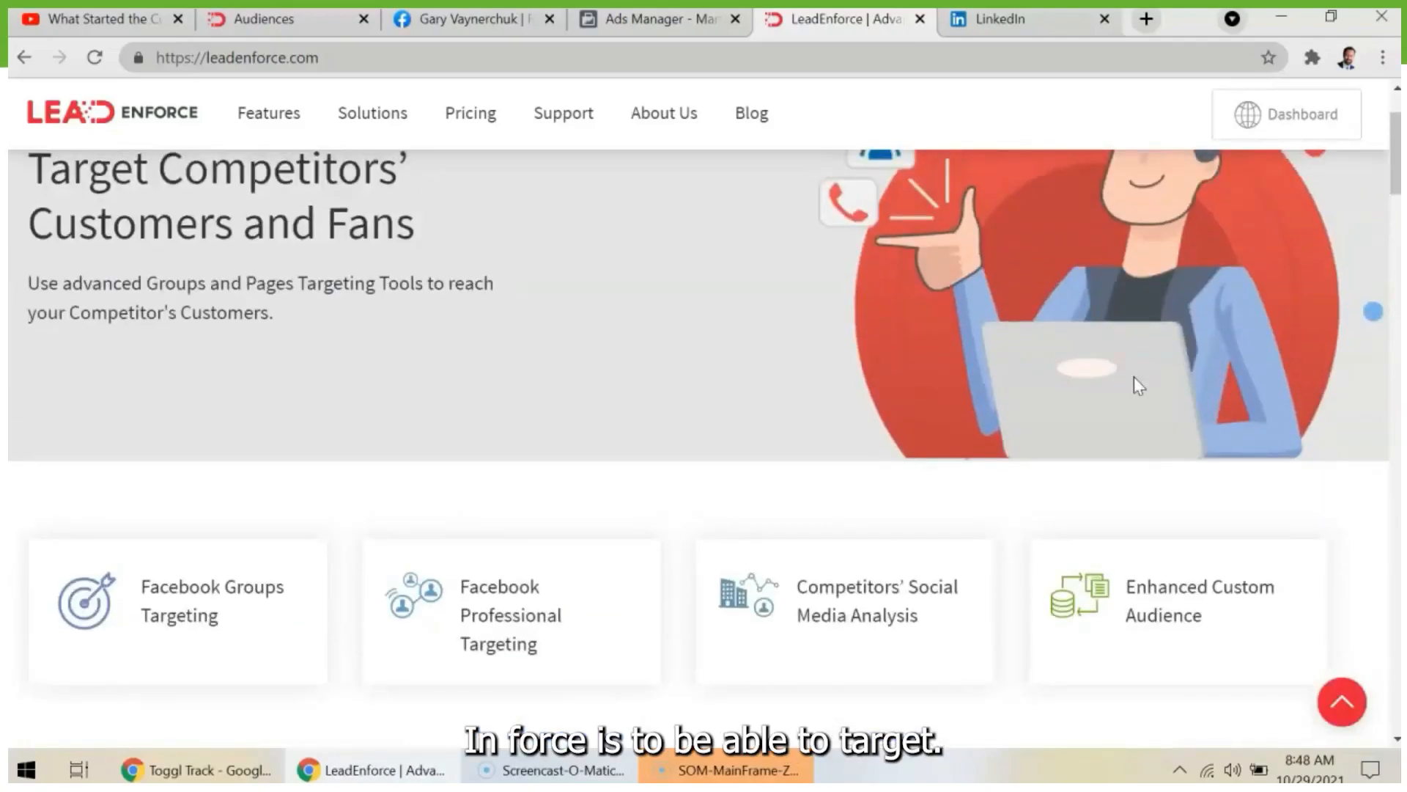
{"action": "scroll", "coordinate": [1133, 377], "scroll_direction": "up", "scroll_amount": 2}
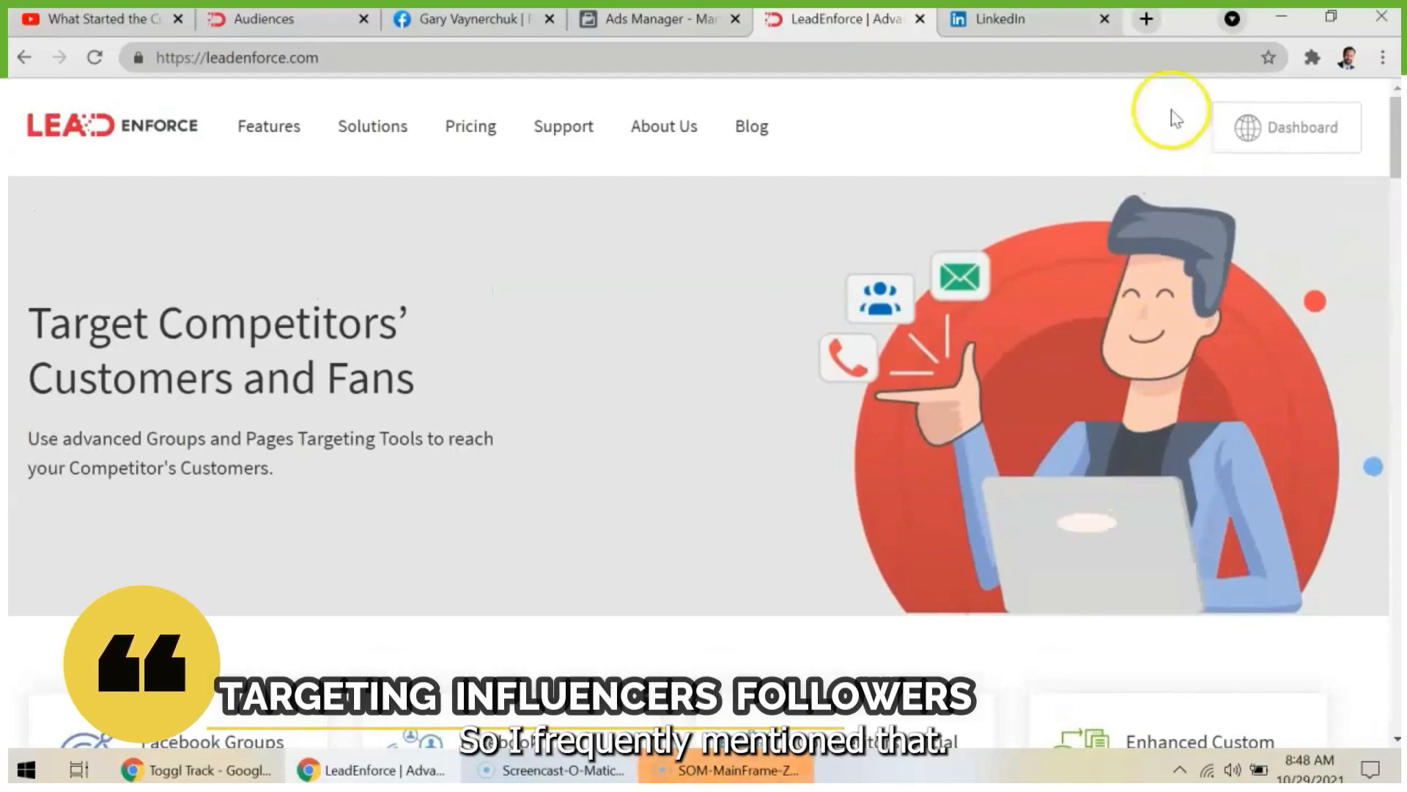
- Open sparktoro.com in a new browser tab
{"action": "left_click", "coordinate": [1148, 17]}
{"action": "type", "text": "sparktoro.com"}
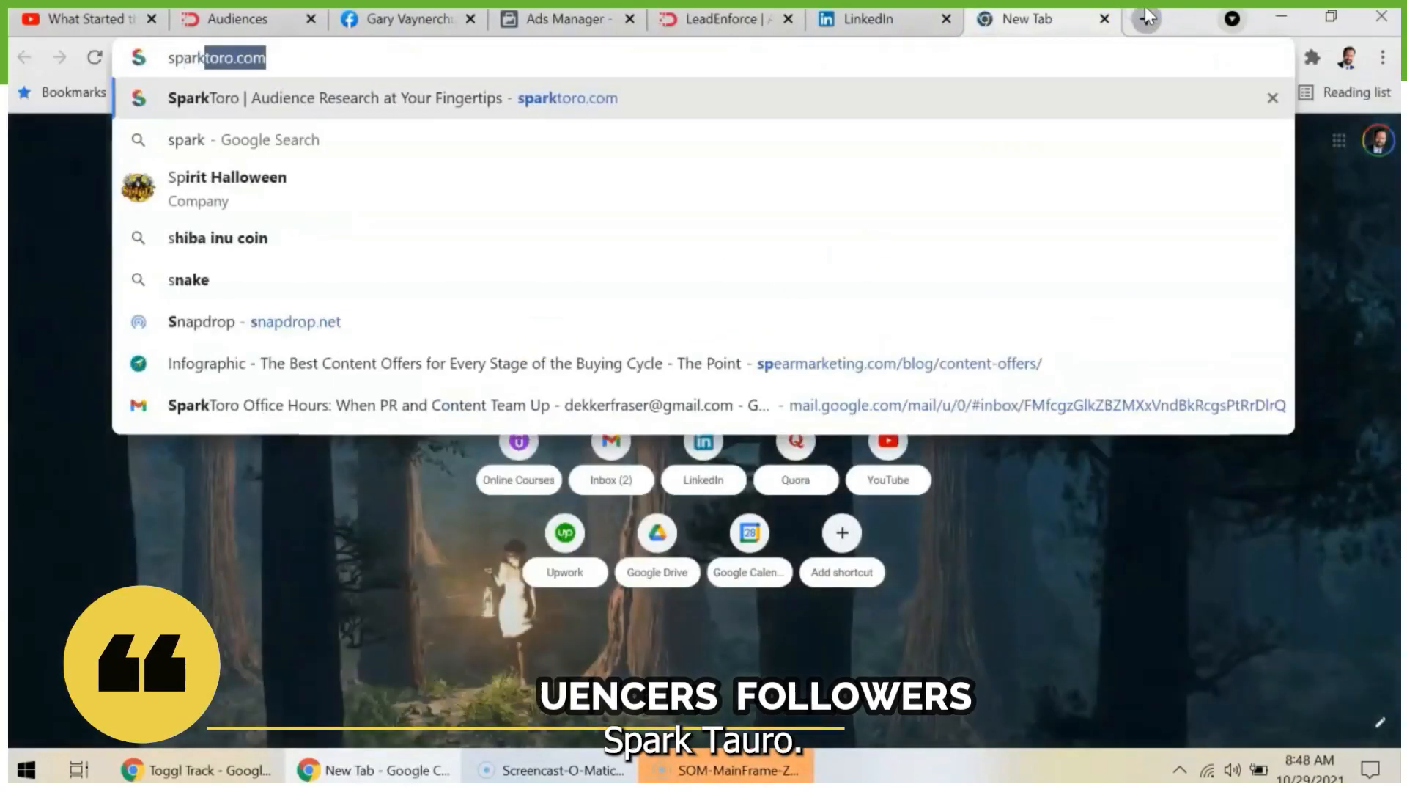
{"action": "key", "text": "Return"}
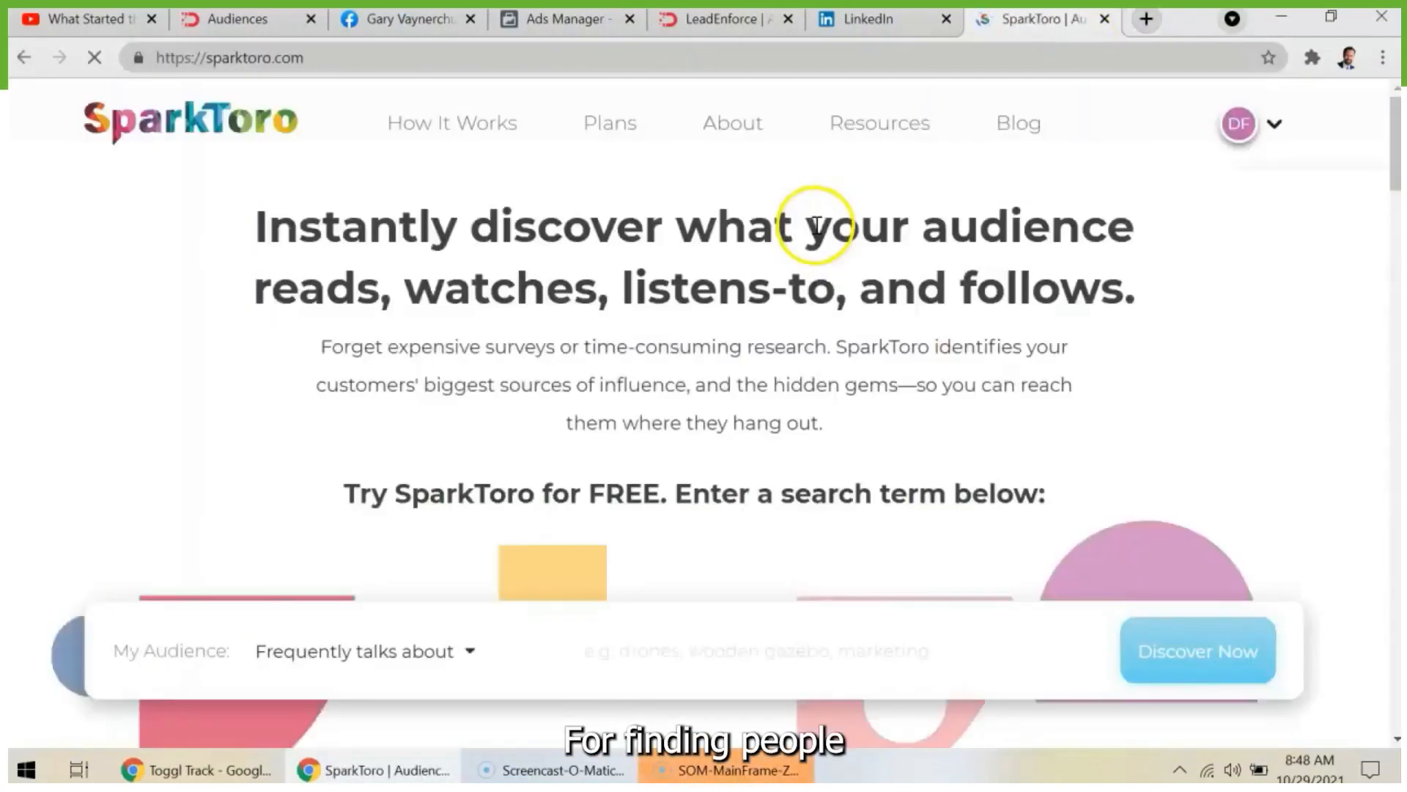
- Run a SparkToro search for the audience that frequently talks about "coworking"
{"action": "left_click", "coordinate": [704, 638]}
{"action": "scroll", "coordinate": [707, 631], "scroll_direction": "down", "scroll_amount": 2}
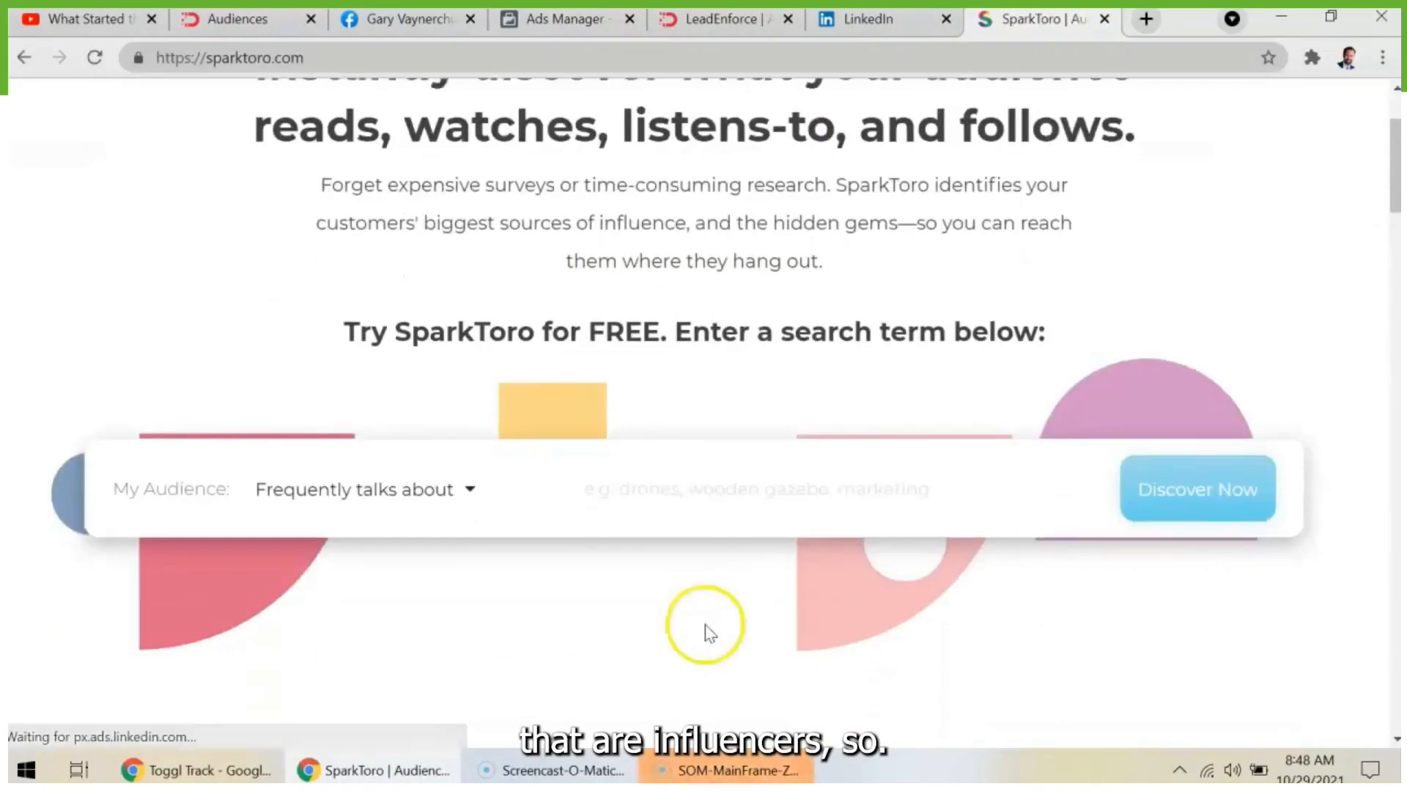
{"action": "scroll", "coordinate": [755, 491], "scroll_direction": "up", "scroll_amount": 1}
{"action": "type", "text": "co"}
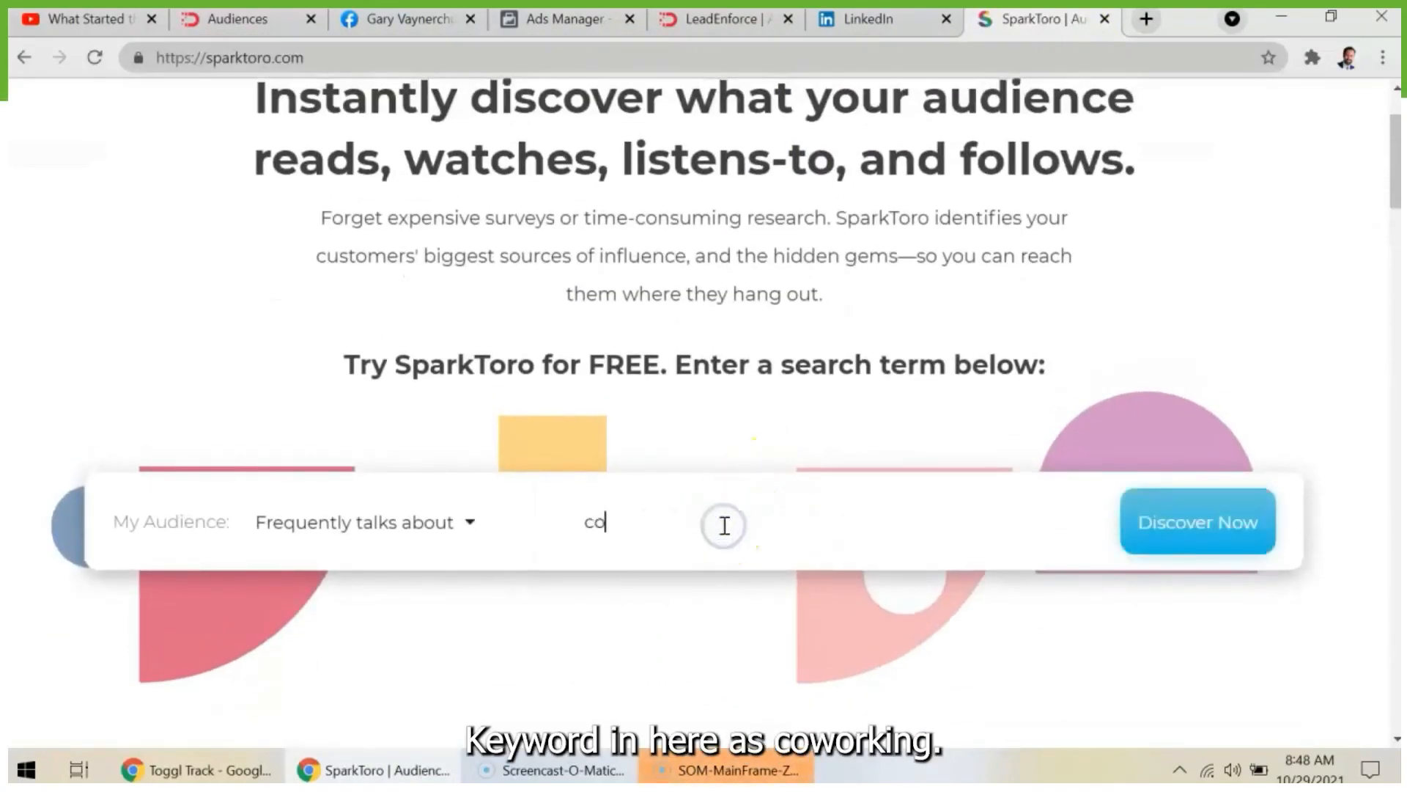
{"action": "type", "text": "working"}
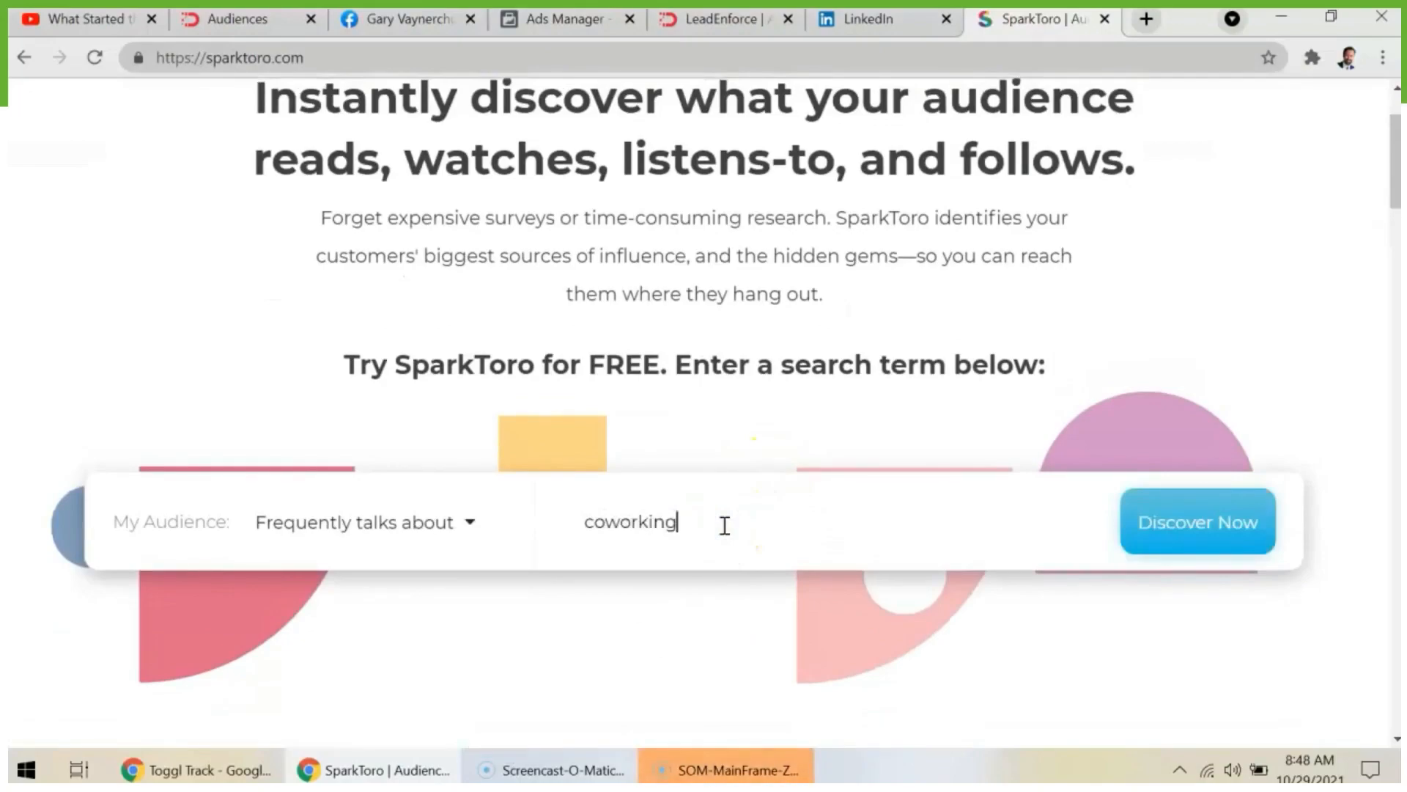
{"action": "left_click", "coordinate": [1141, 543]}
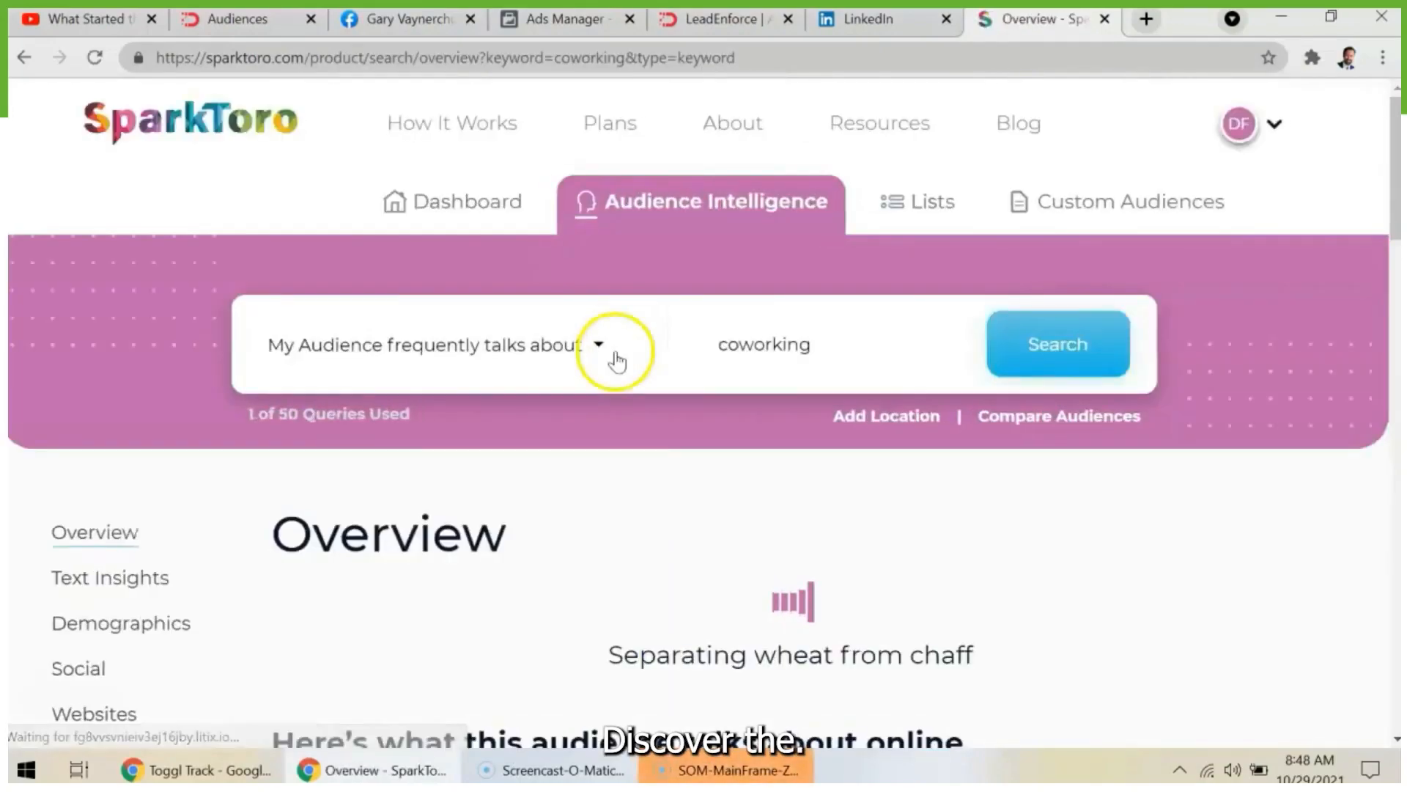
- Show the Social results for the coworking audience and check the available audience query types, keeping "coworking" as the keyword
{"action": "scroll", "coordinate": [850, 599], "scroll_direction": "down", "scroll_amount": 5}
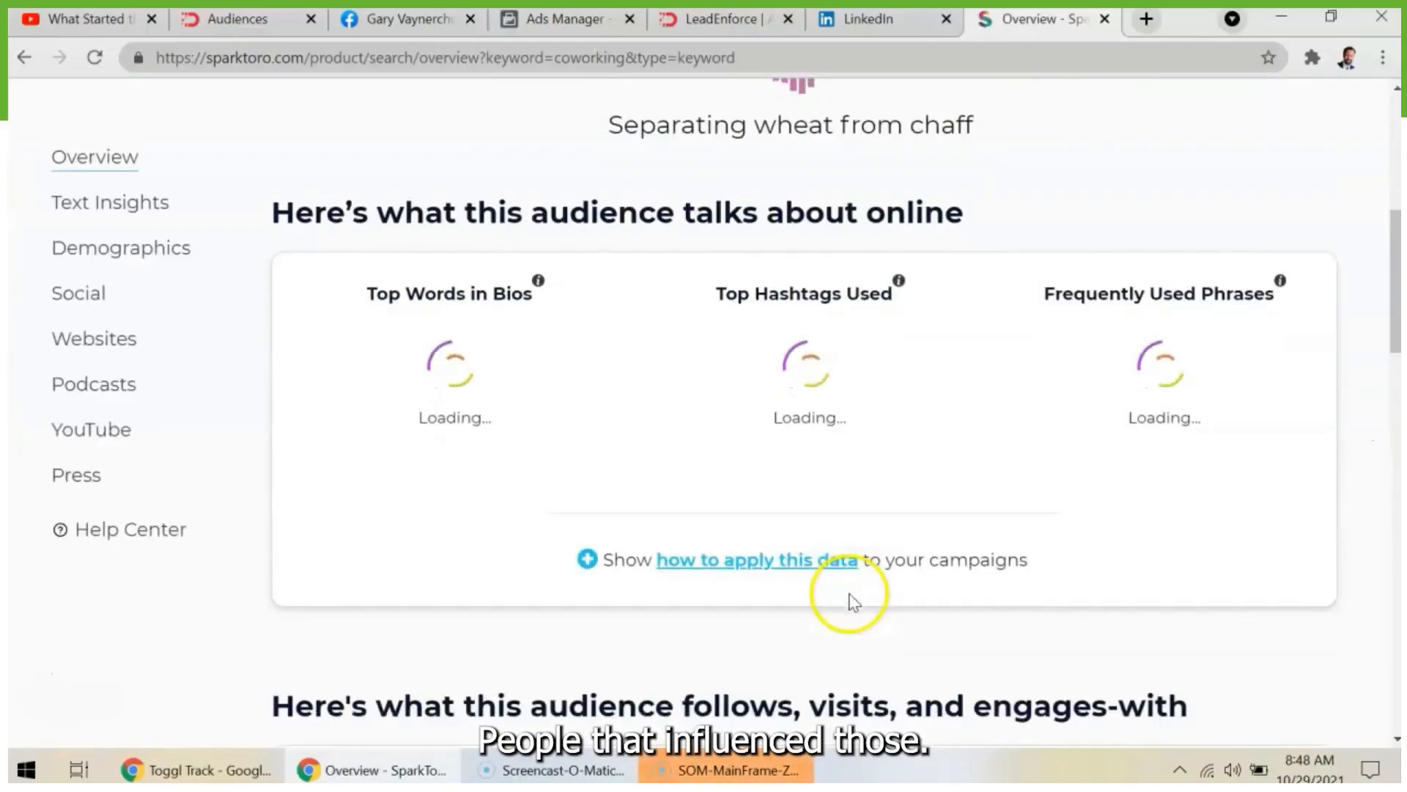
{"action": "left_click", "coordinate": [84, 296]}
{"action": "scroll", "coordinate": [865, 628], "scroll_direction": "down", "scroll_amount": 2}
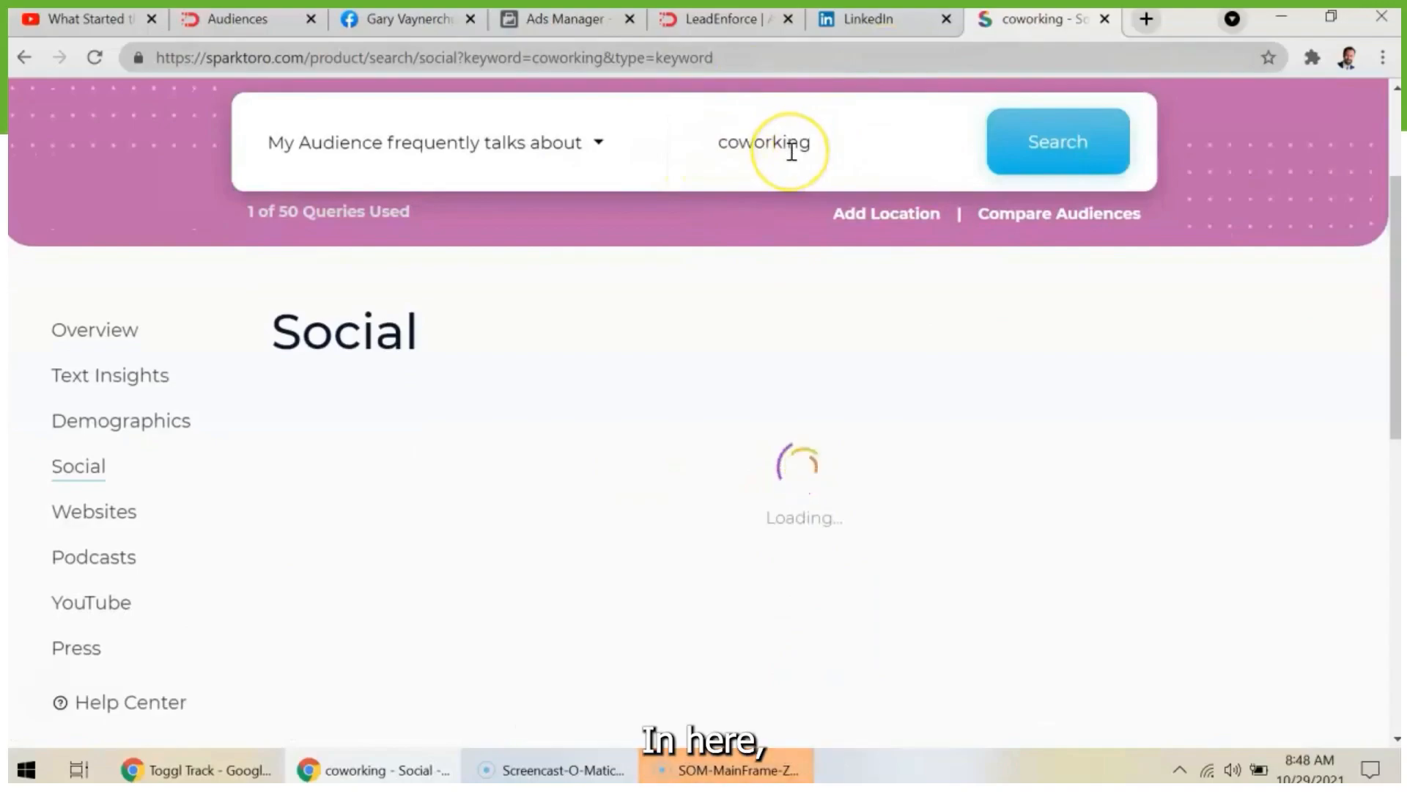
{"action": "left_click", "coordinate": [579, 147]}
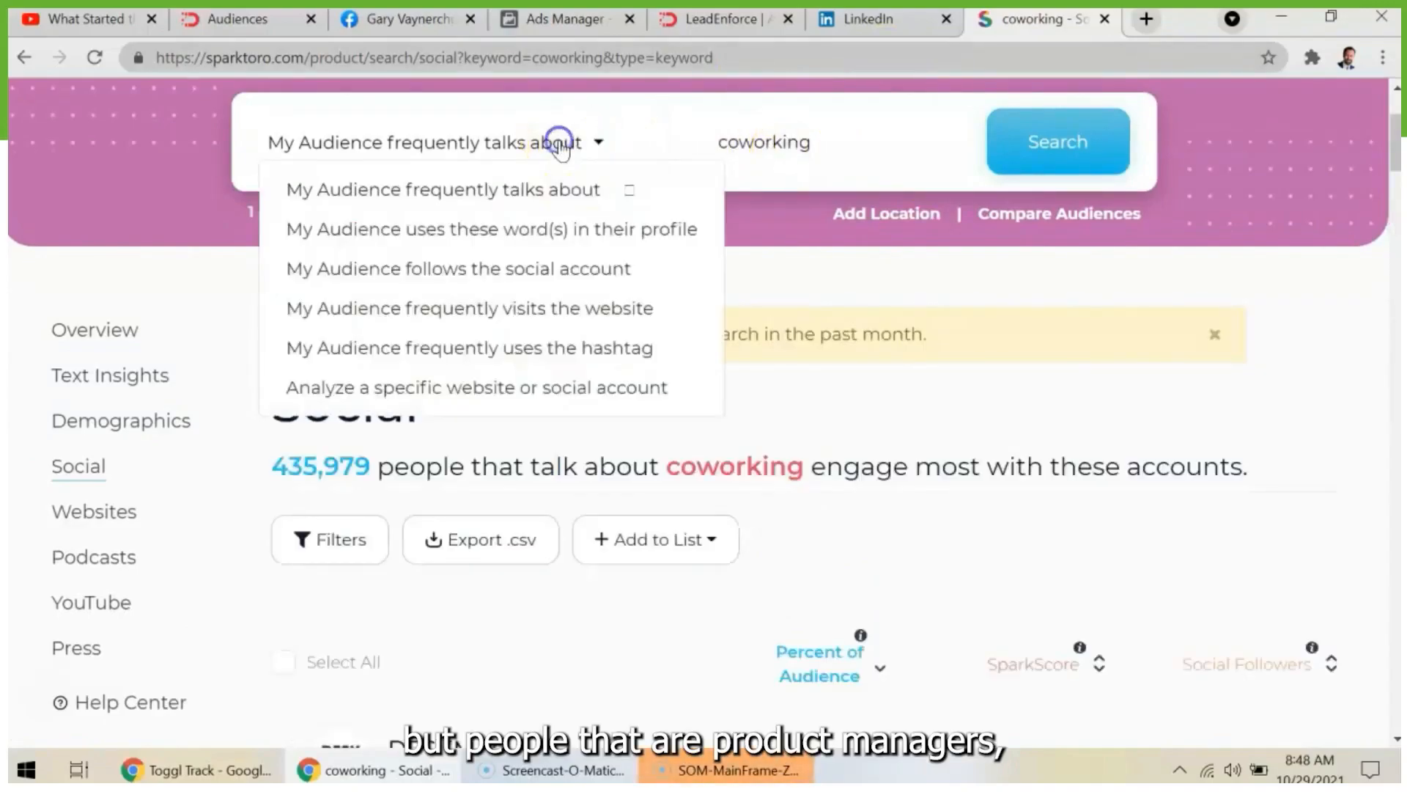
{"action": "left_click", "coordinate": [881, 144]}
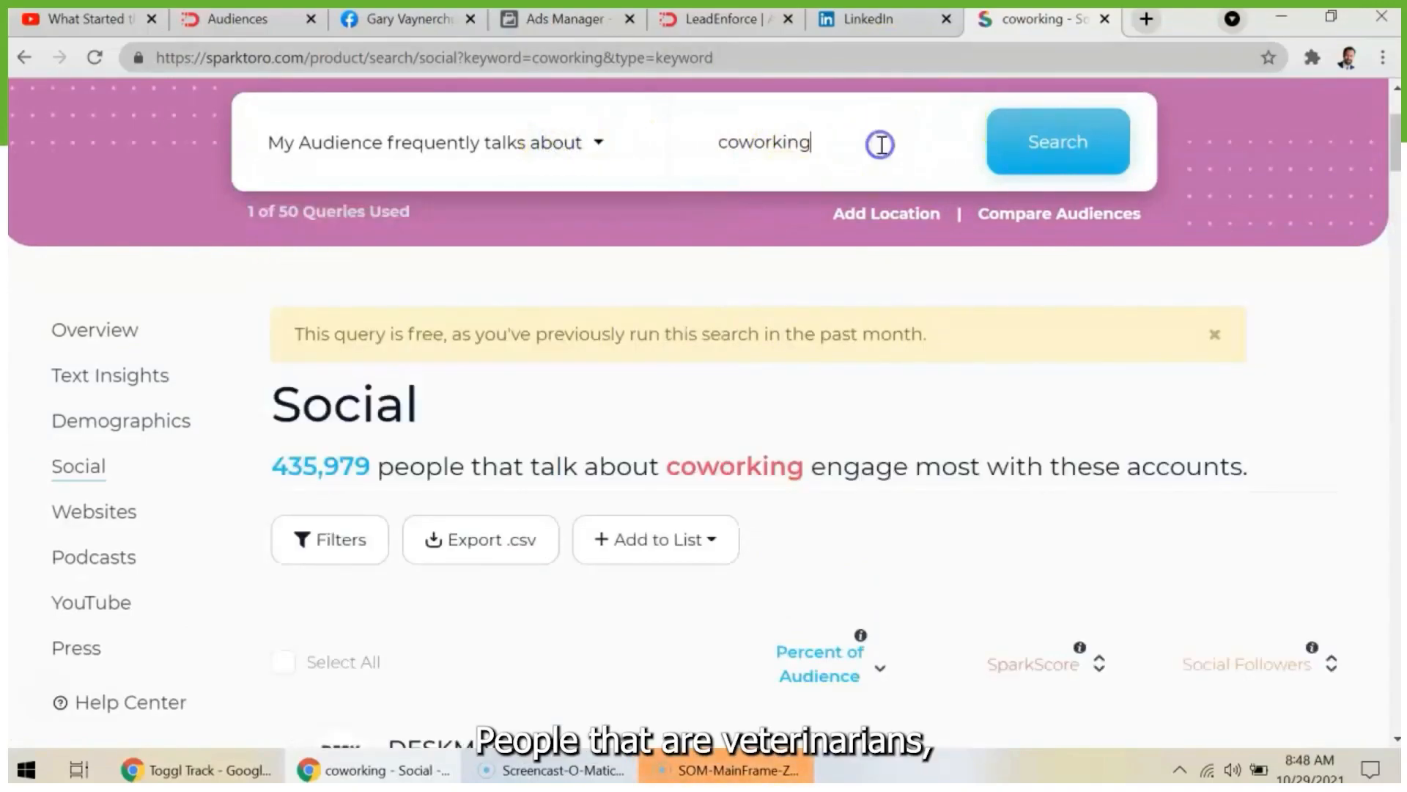
- Review the social accounts the coworking audience engages with and highlight the name of the individual influencer listed below Techstars
{"action": "scroll", "coordinate": [978, 380], "scroll_direction": "down", "scroll_amount": 15}
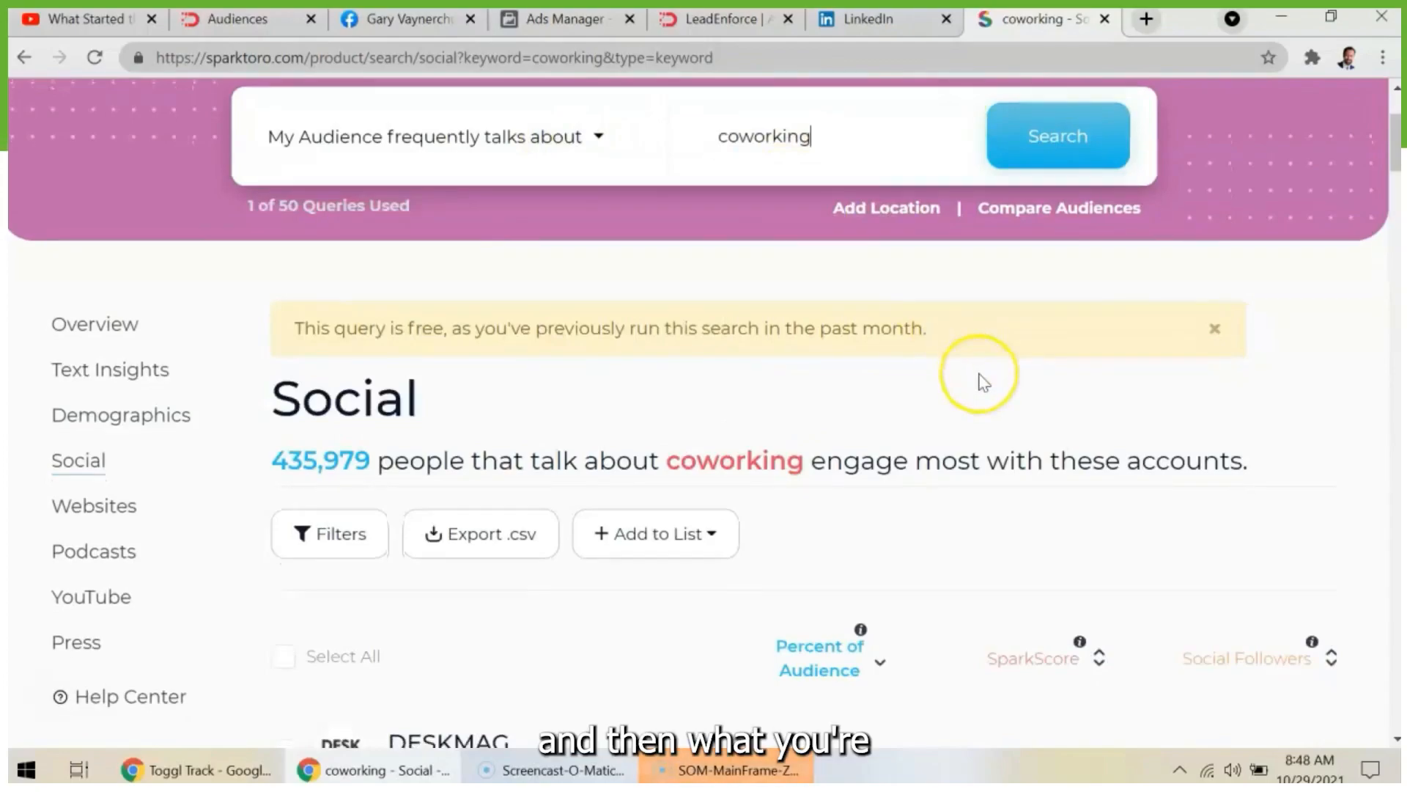
{"action": "scroll", "coordinate": [982, 381], "scroll_direction": "down", "scroll_amount": 15}
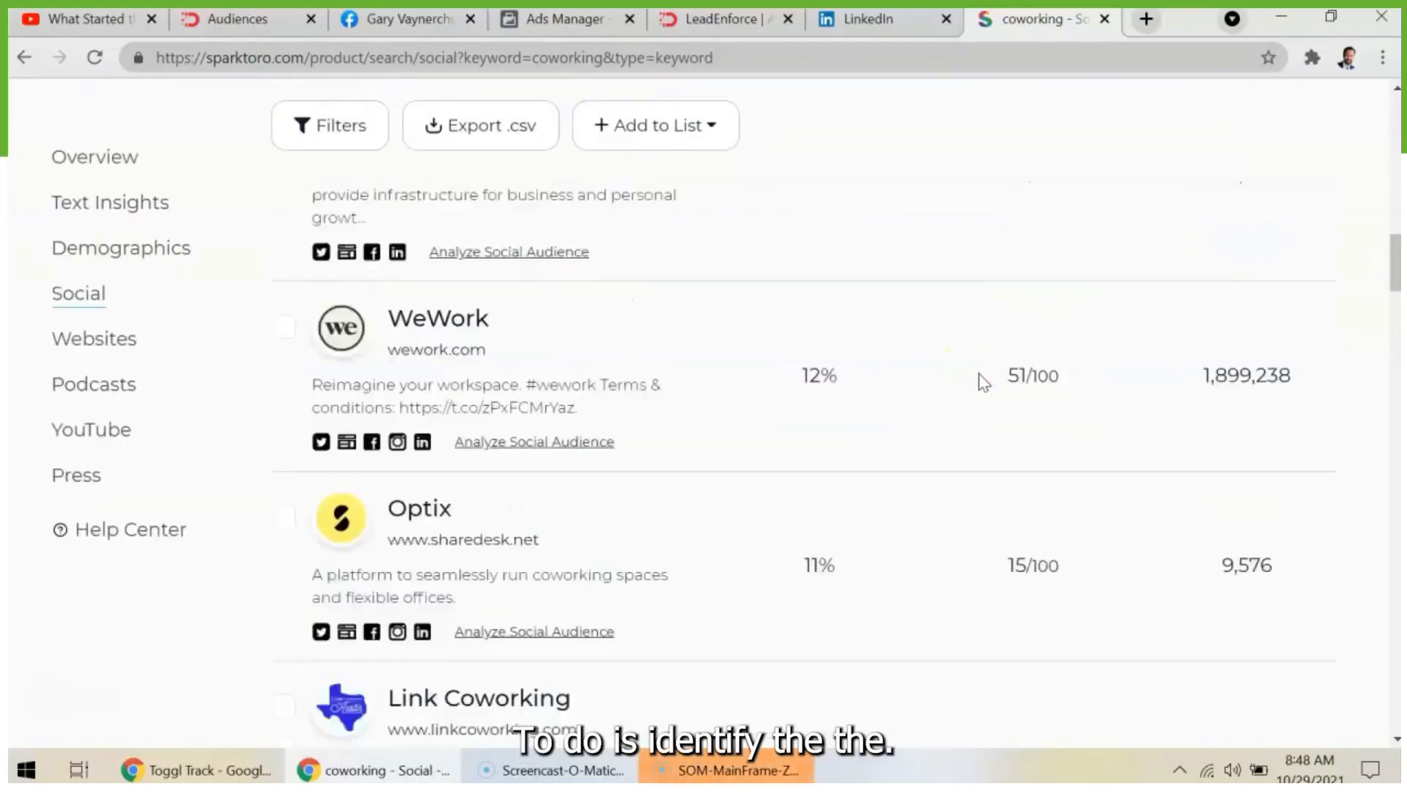
{"action": "scroll", "coordinate": [789, 329], "scroll_direction": "down", "scroll_amount": 2}
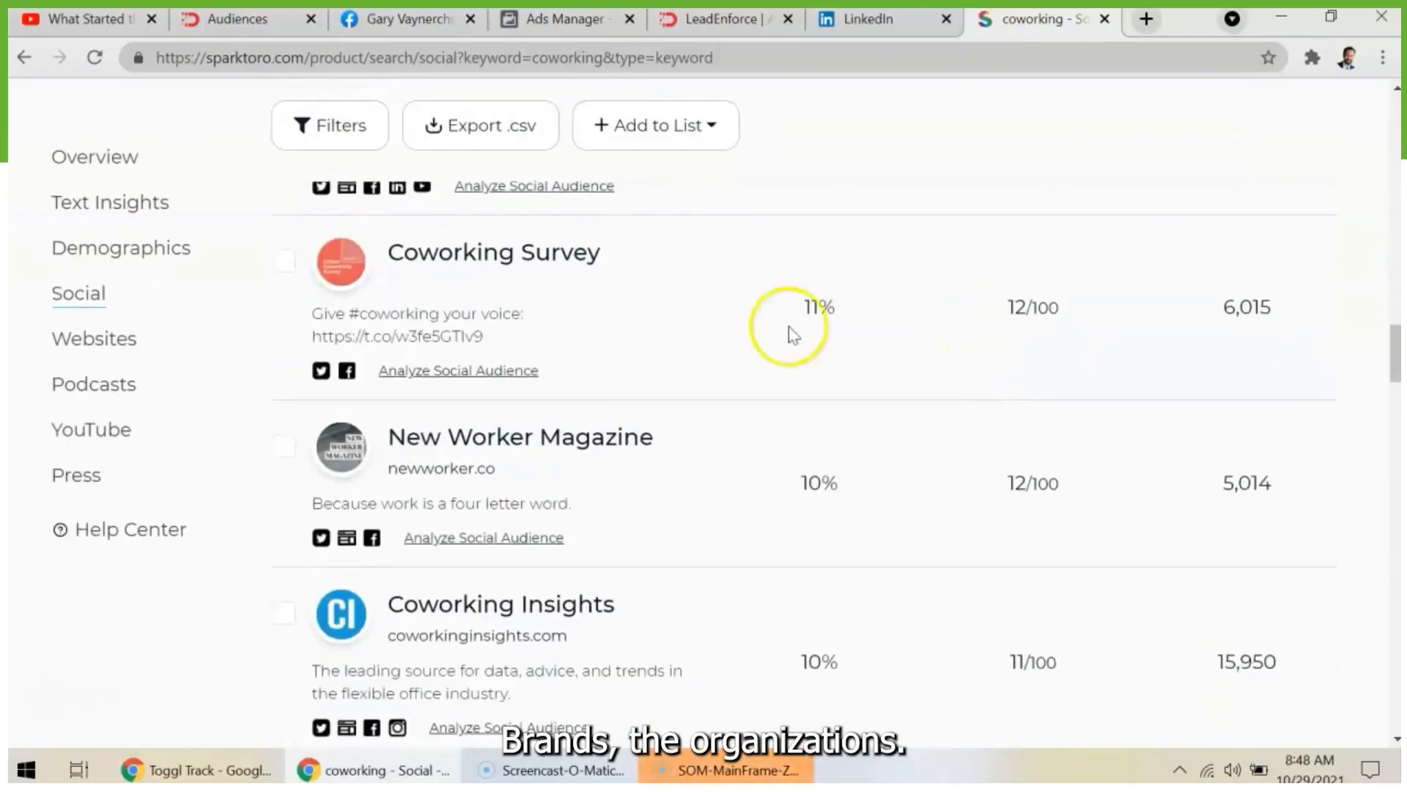
{"action": "scroll", "coordinate": [843, 513], "scroll_direction": "down", "scroll_amount": 10}
{"action": "scroll", "coordinate": [613, 562], "scroll_direction": "down", "scroll_amount": 13}
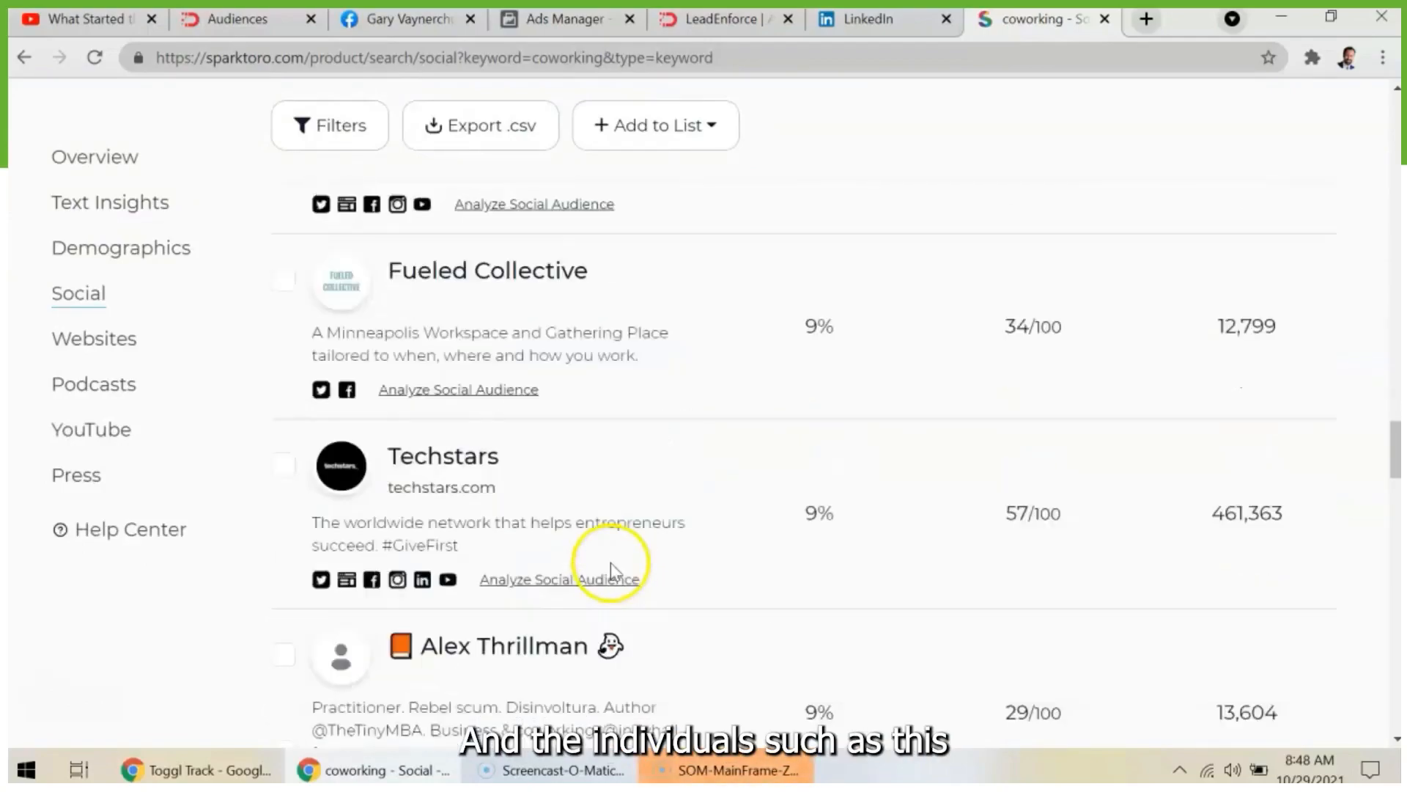
{"action": "scroll", "coordinate": [612, 563], "scroll_direction": "up", "scroll_amount": 3}
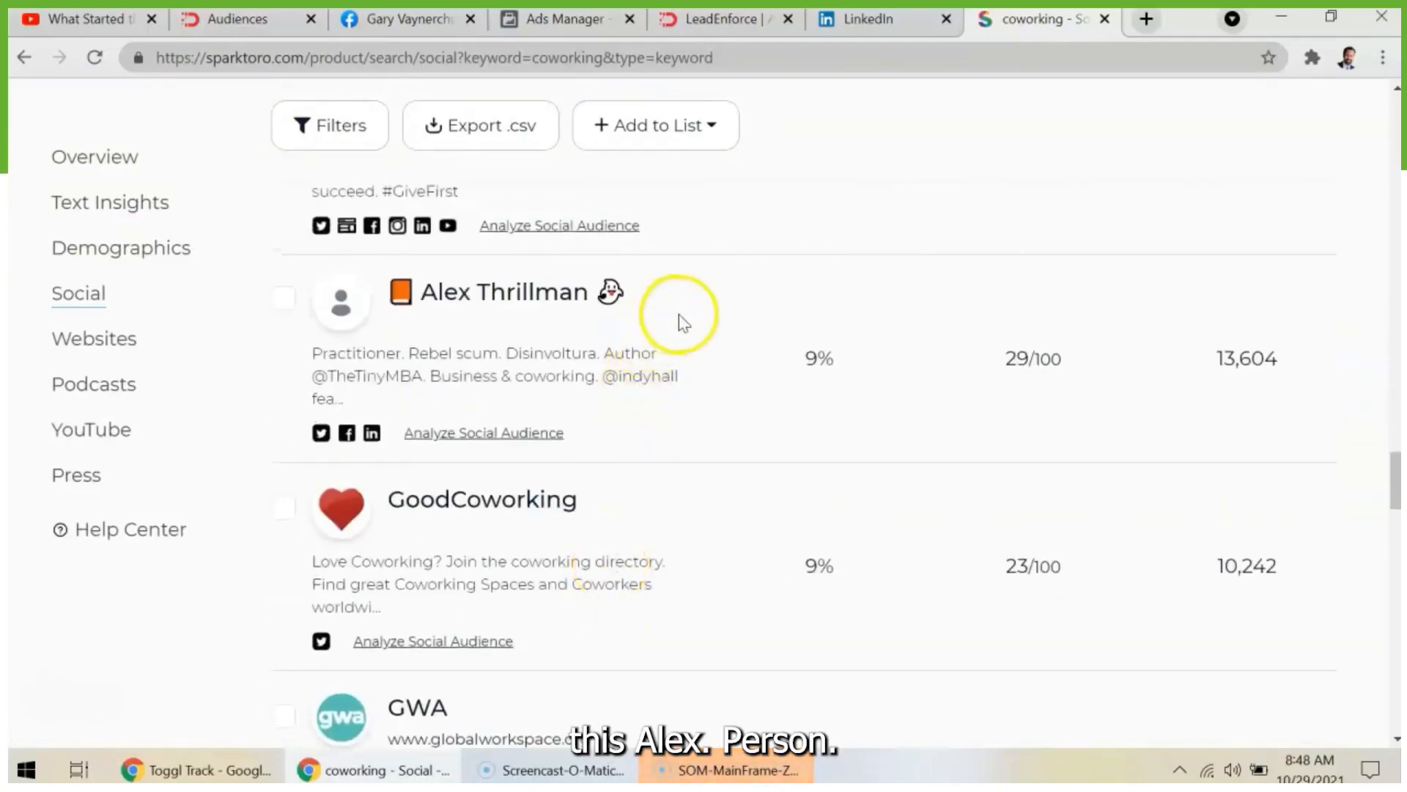
{"action": "left_click_drag", "start_coordinate": [680, 316], "coordinate": [409, 292]}
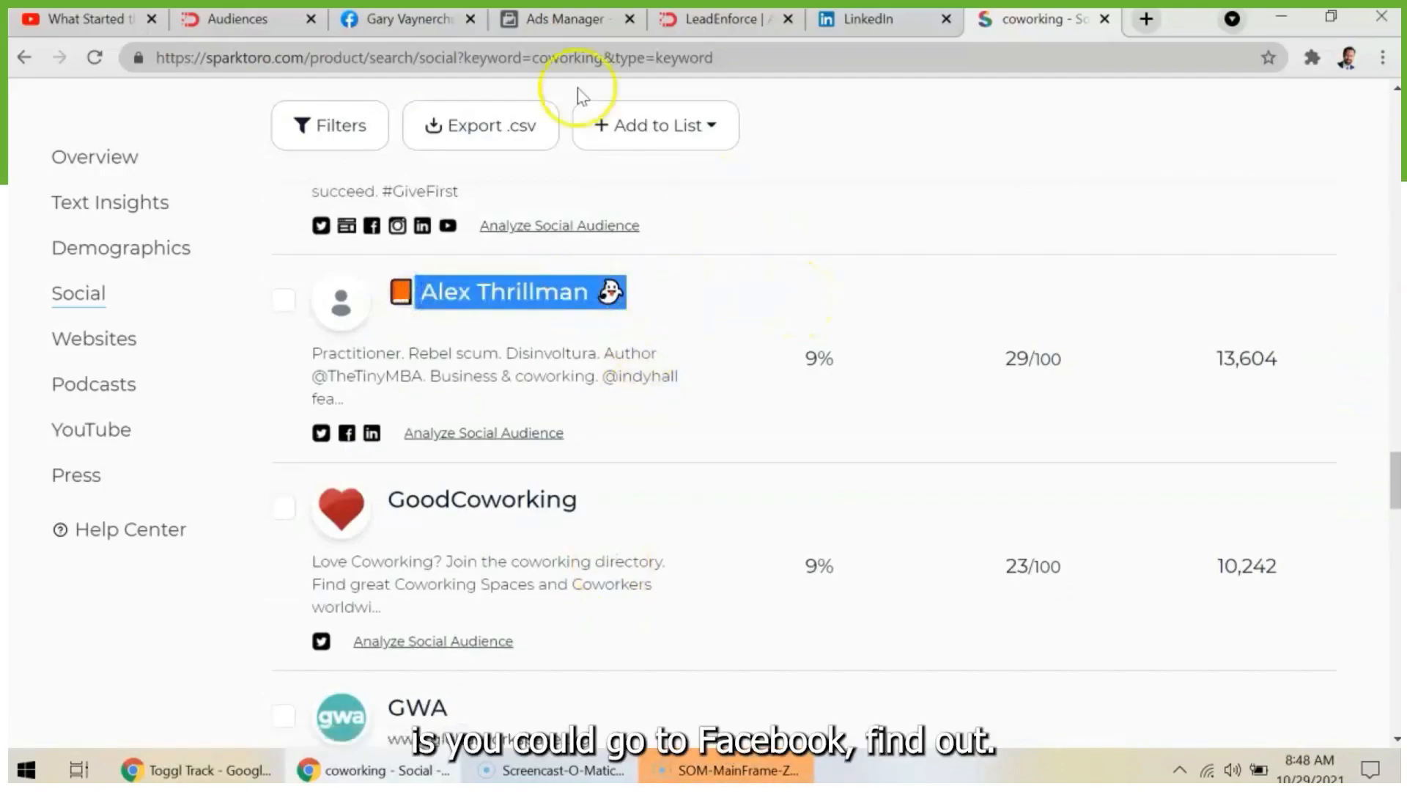
- Open the Facebook profile of the individual influencer listed below Techstars from the SparkToro social results
{"action": "left_click", "coordinate": [443, 21]}
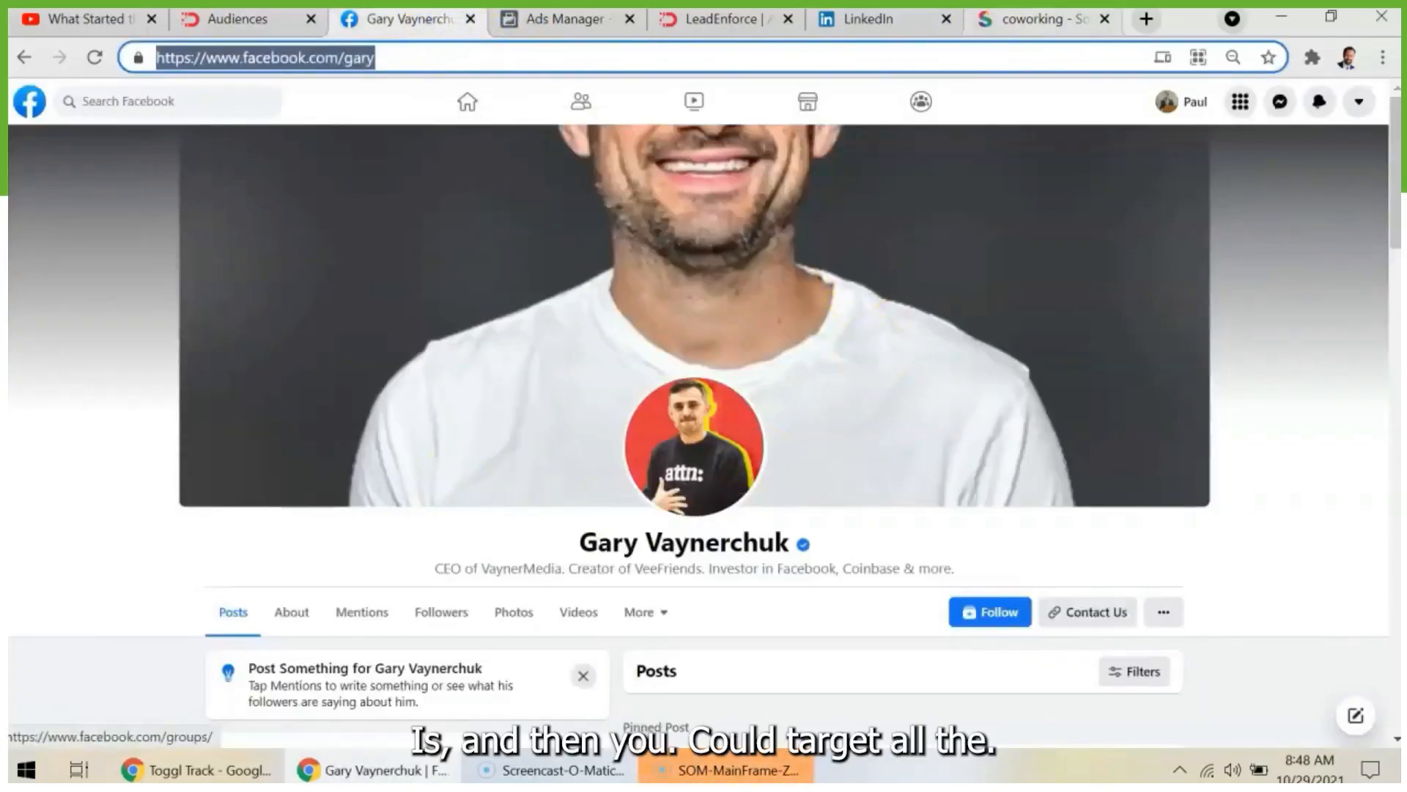
{"action": "left_click", "coordinate": [1034, 19]}
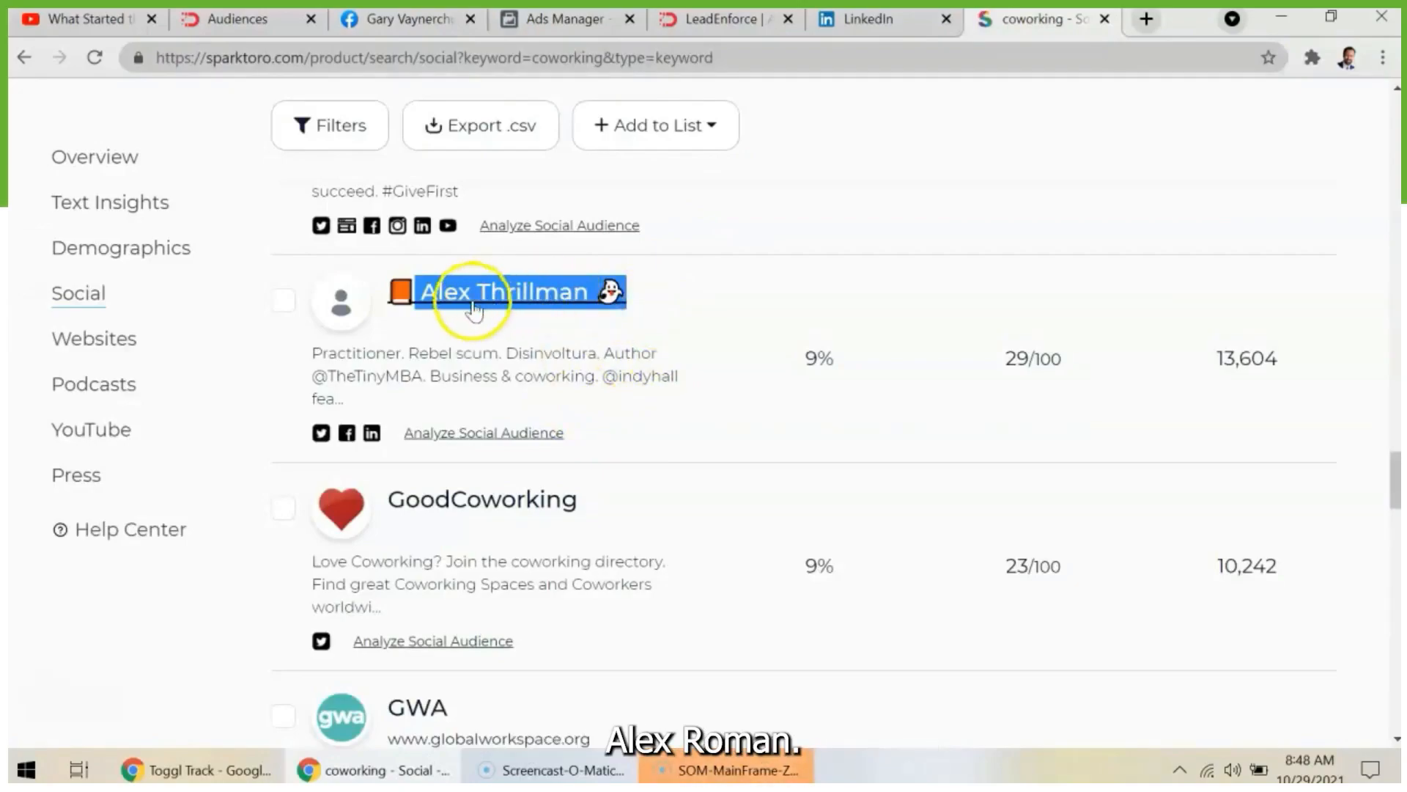
{"action": "left_click", "coordinate": [347, 433]}
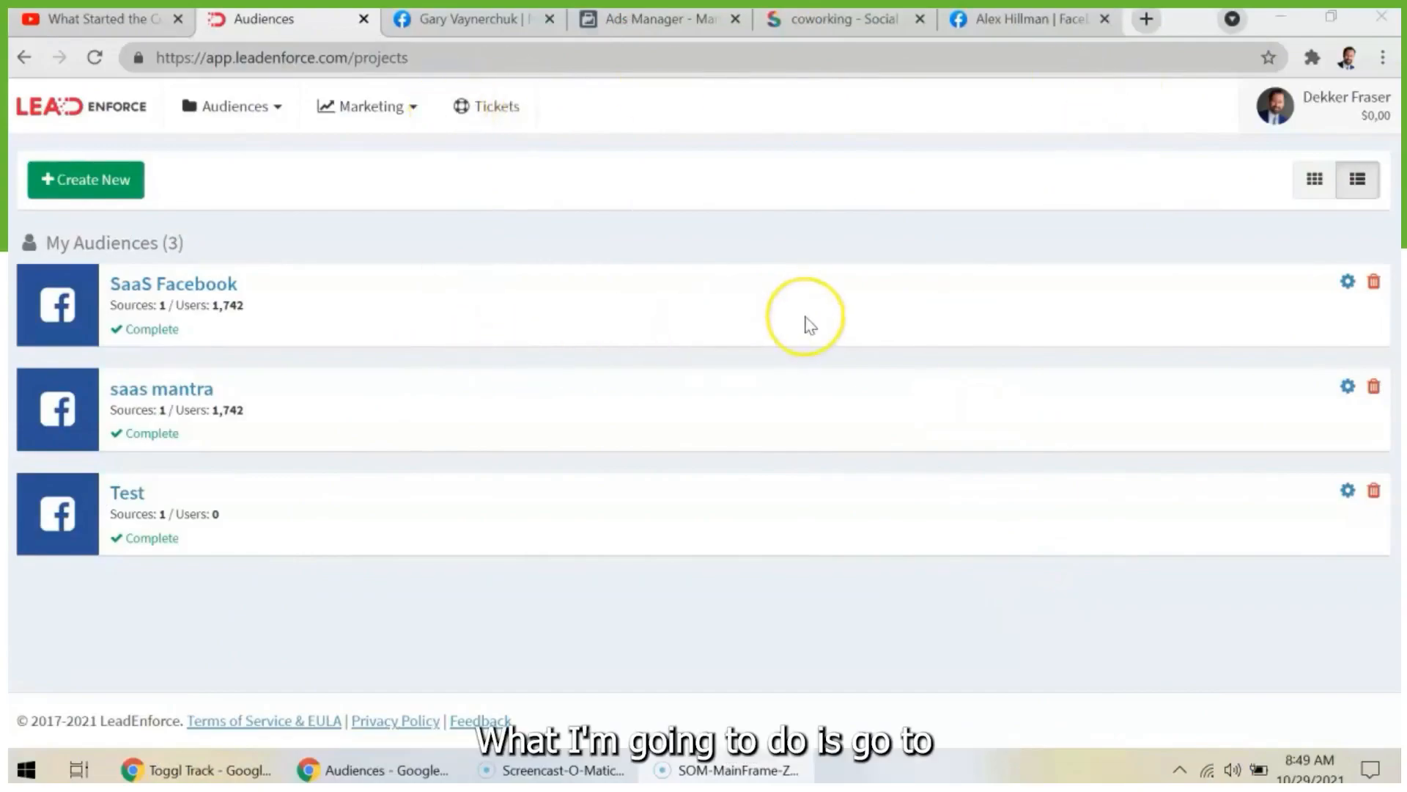
- Create a new LeadEnforce audience source named "Gary" with Facebook as the source type
{"action": "left_click", "coordinate": [252, 111]}
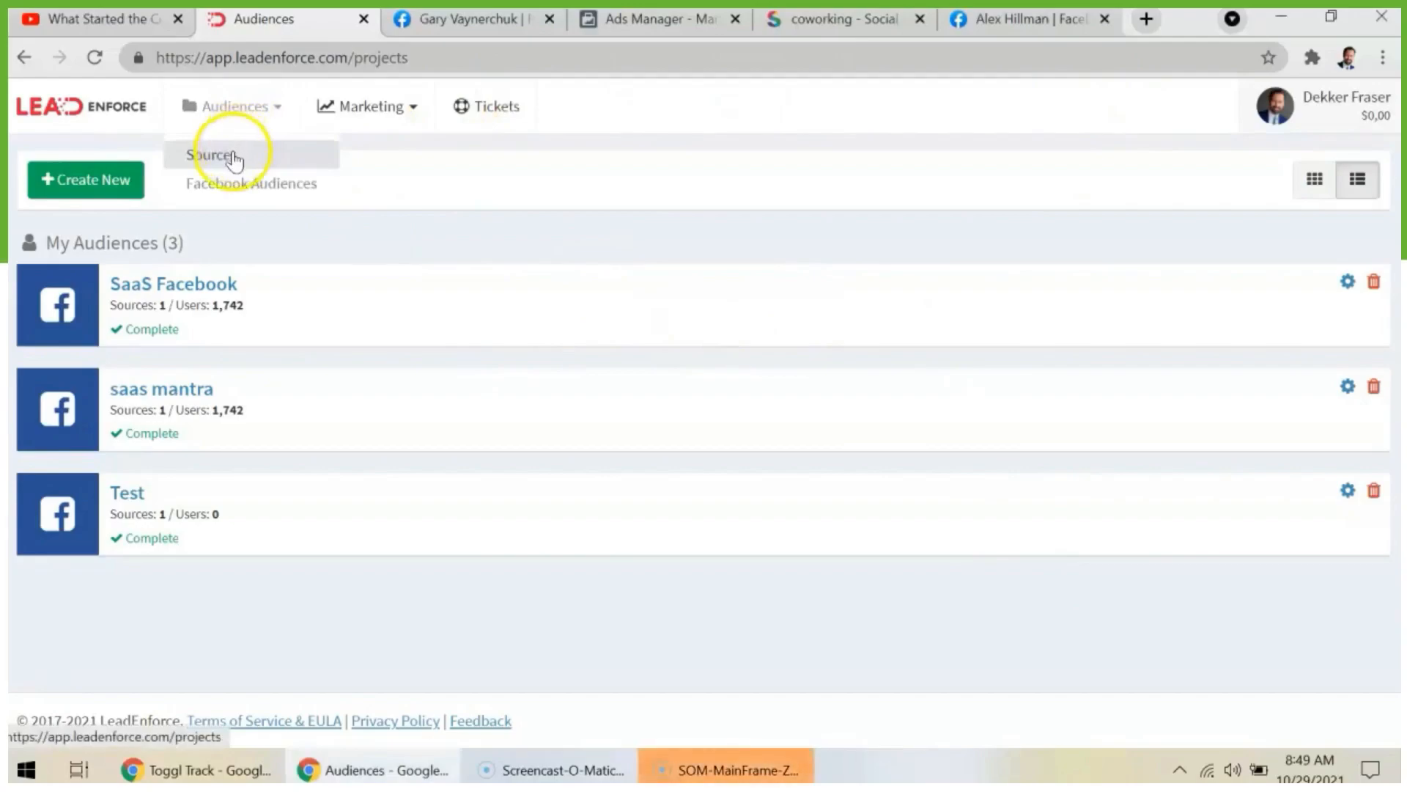
{"action": "left_click", "coordinate": [233, 157]}
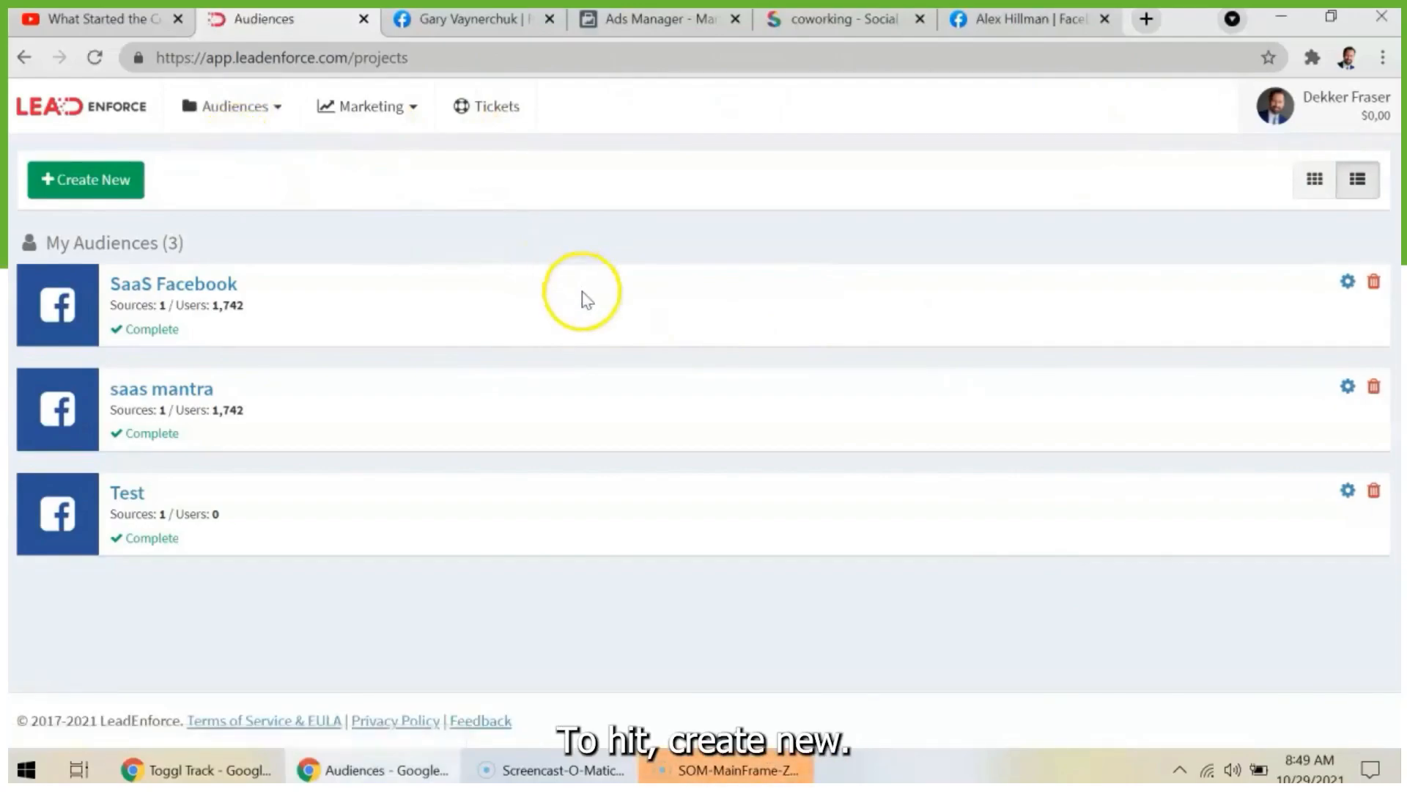
{"action": "left_click", "coordinate": [115, 189]}
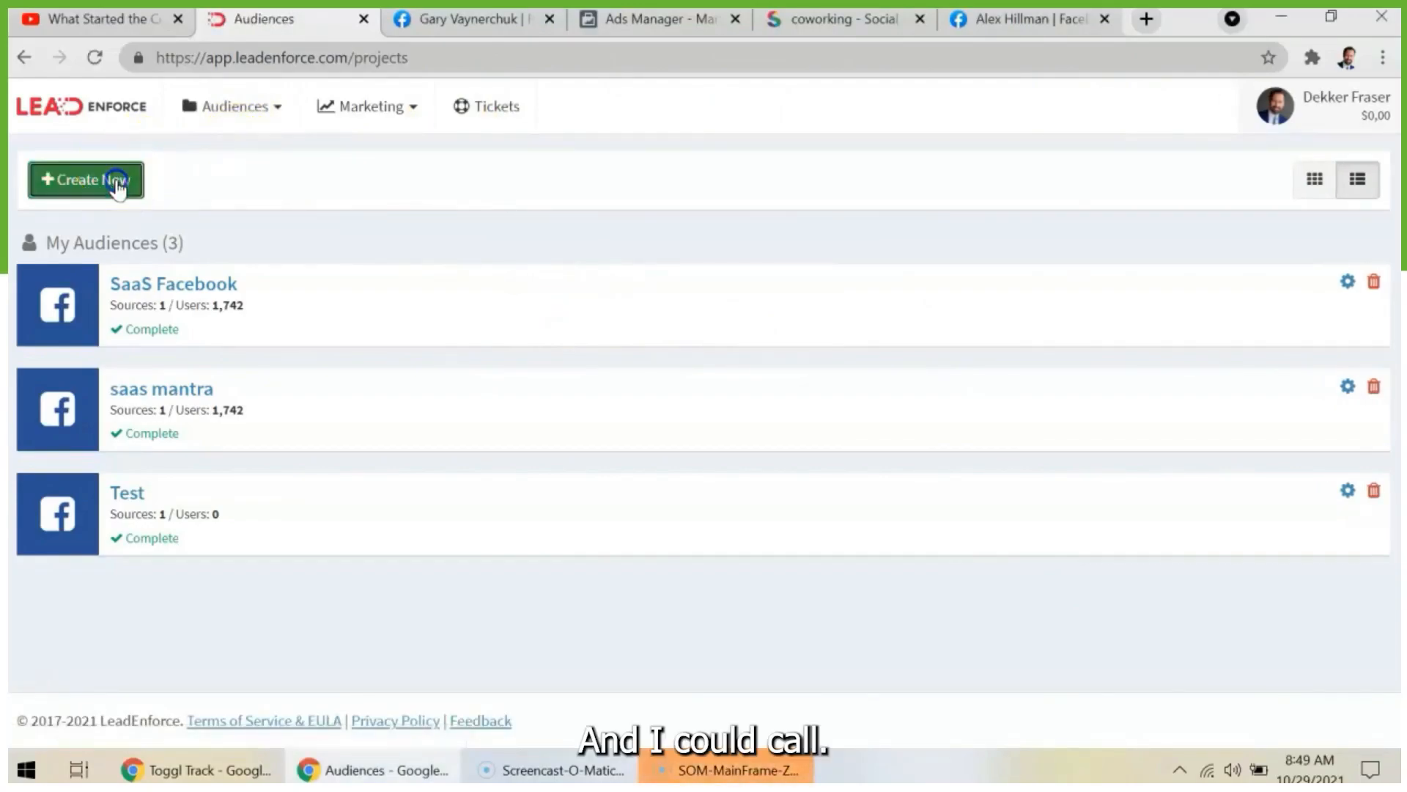
{"action": "left_click", "coordinate": [475, 237]}
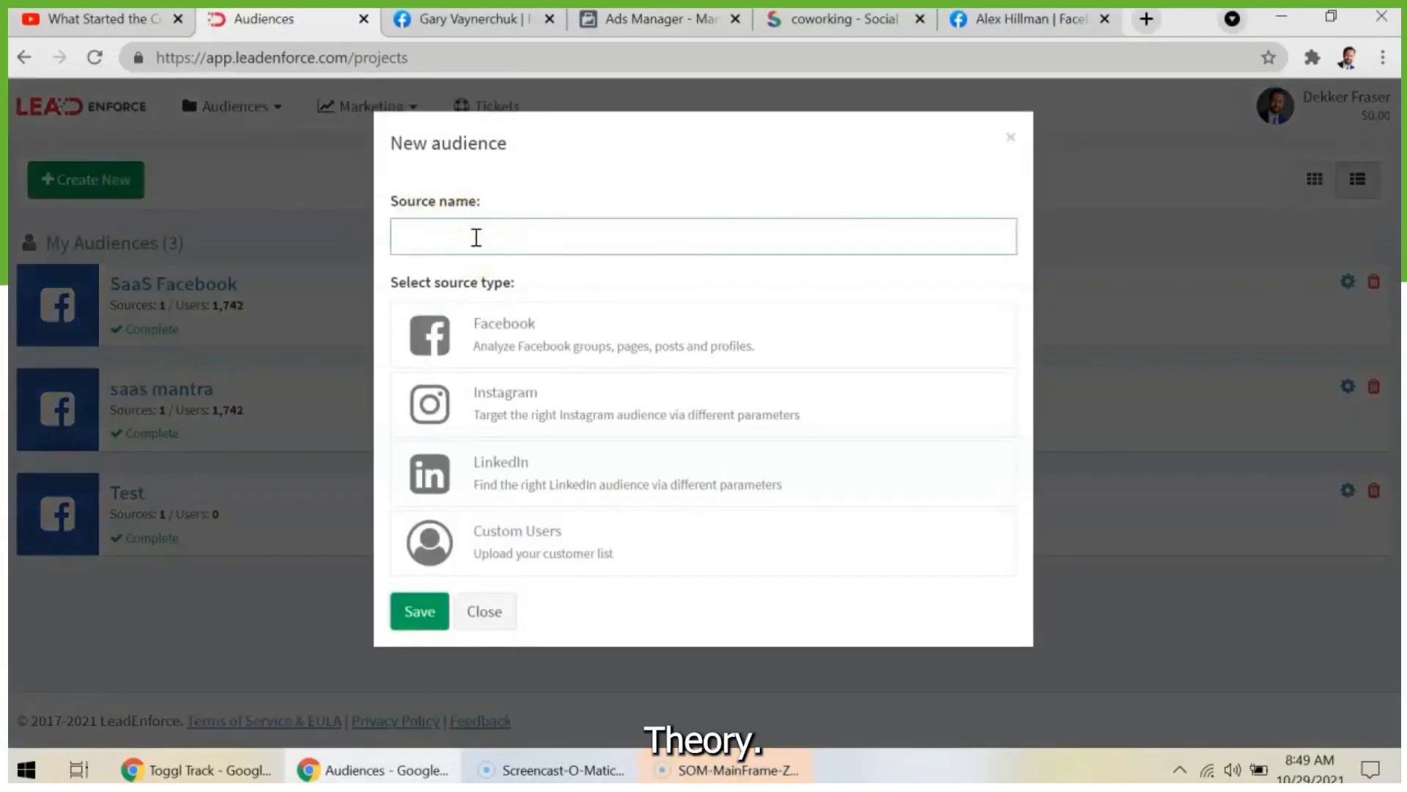
{"action": "left_click", "coordinate": [695, 177]}
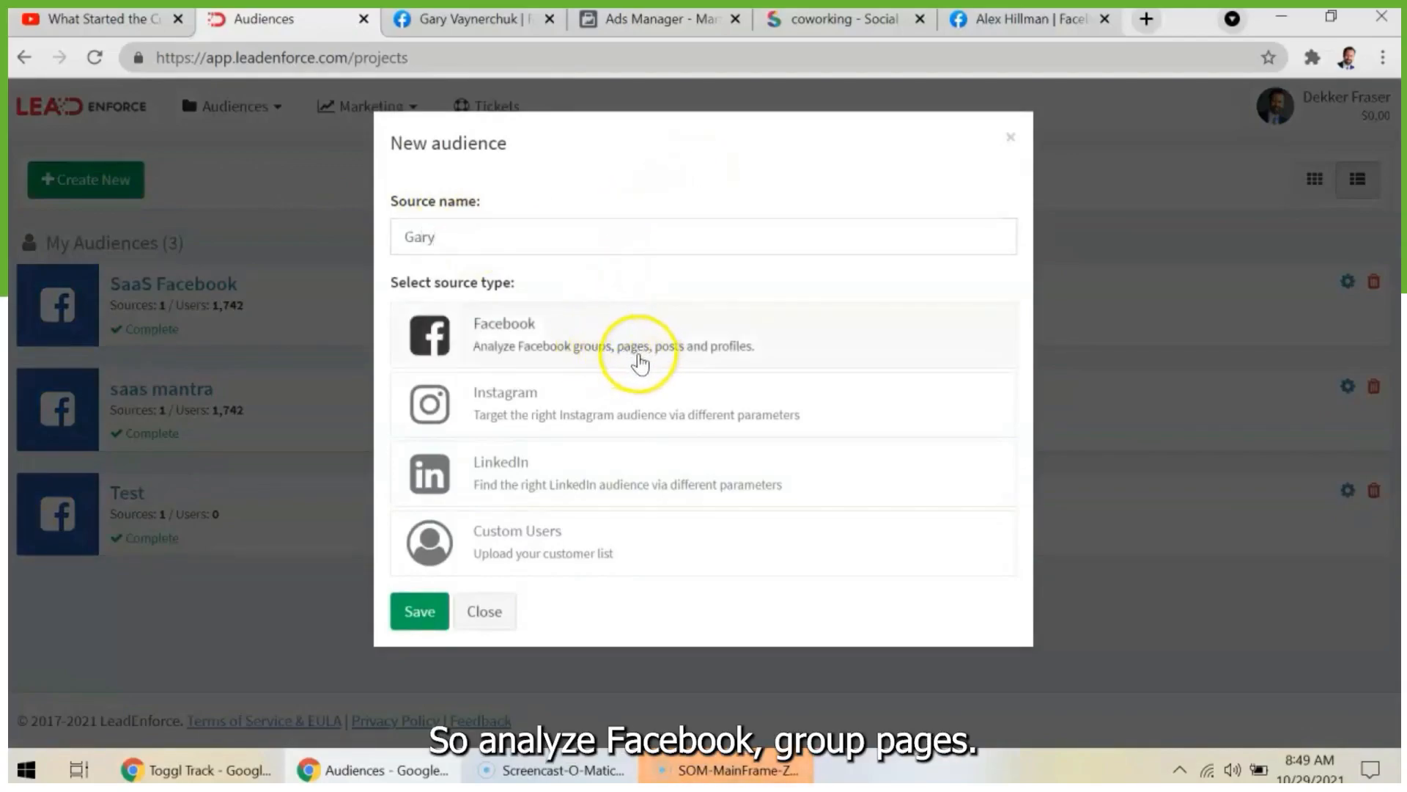
{"action": "left_click", "coordinate": [630, 358]}
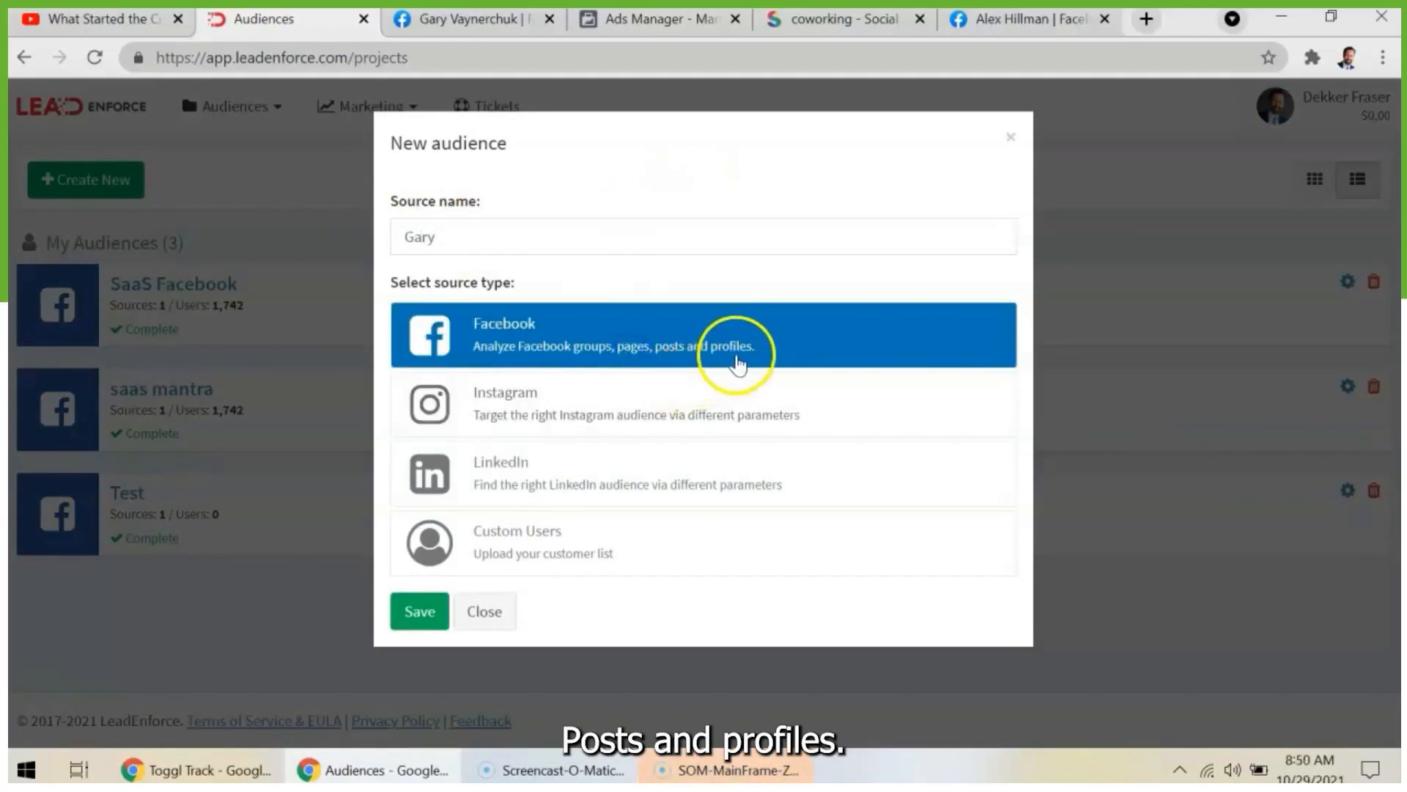
{"action": "left_click", "coordinate": [438, 610]}
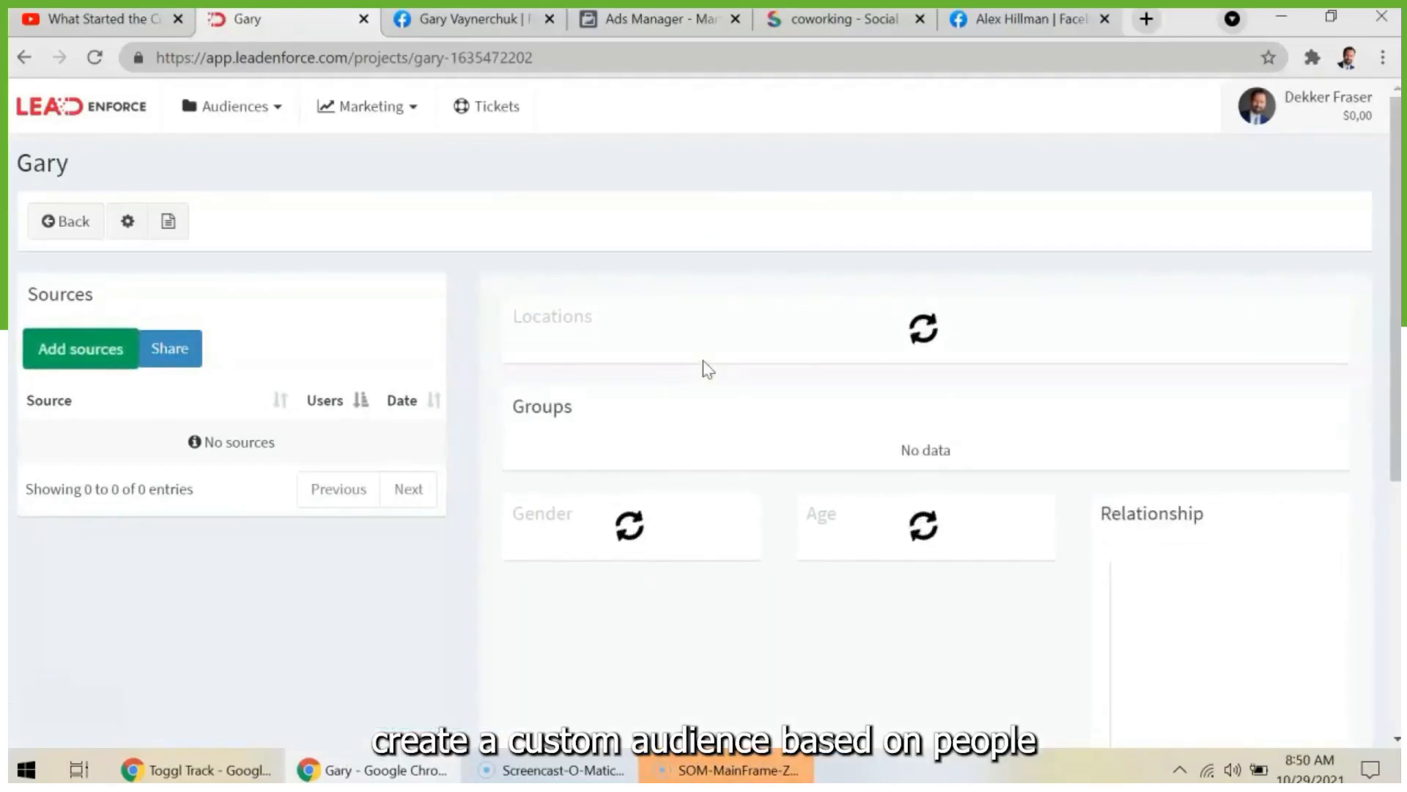
- Start adding a source to the Gary audience and copy the address of Gary Vaynerchuk's Facebook page
{"action": "left_click", "coordinate": [103, 349]}
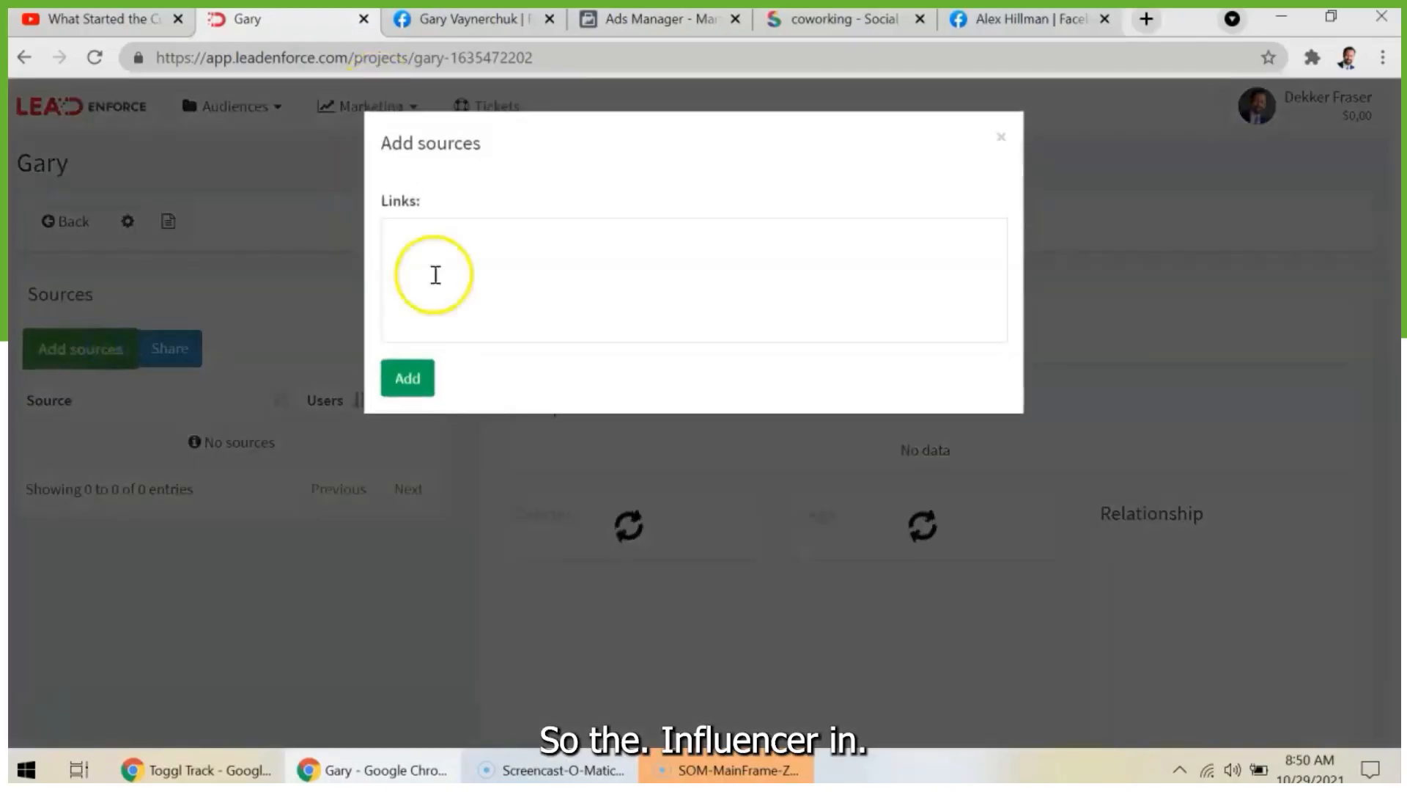
{"action": "left_click", "coordinate": [510, 255]}
{"action": "left_click", "coordinate": [477, 18]}
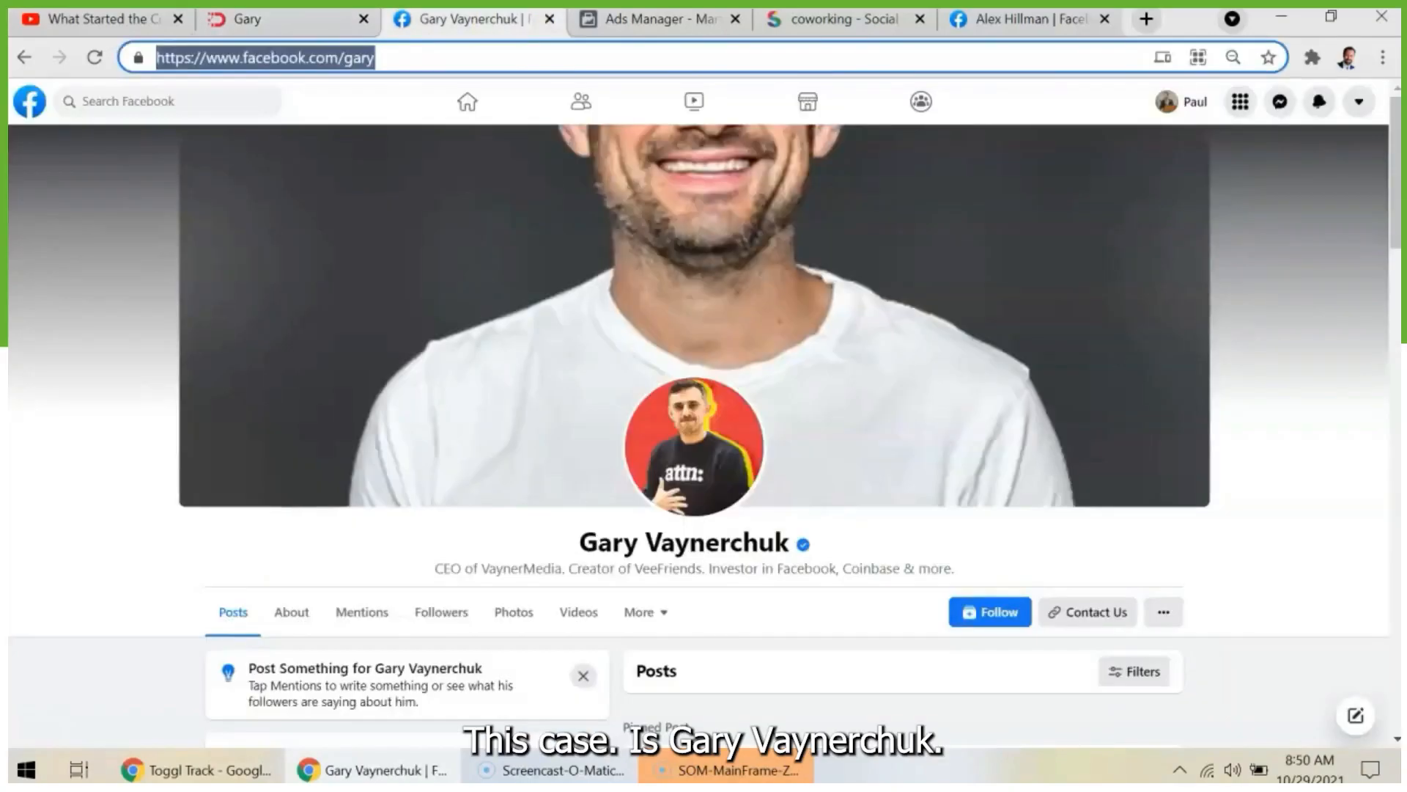
{"action": "left_click", "coordinate": [398, 56]}
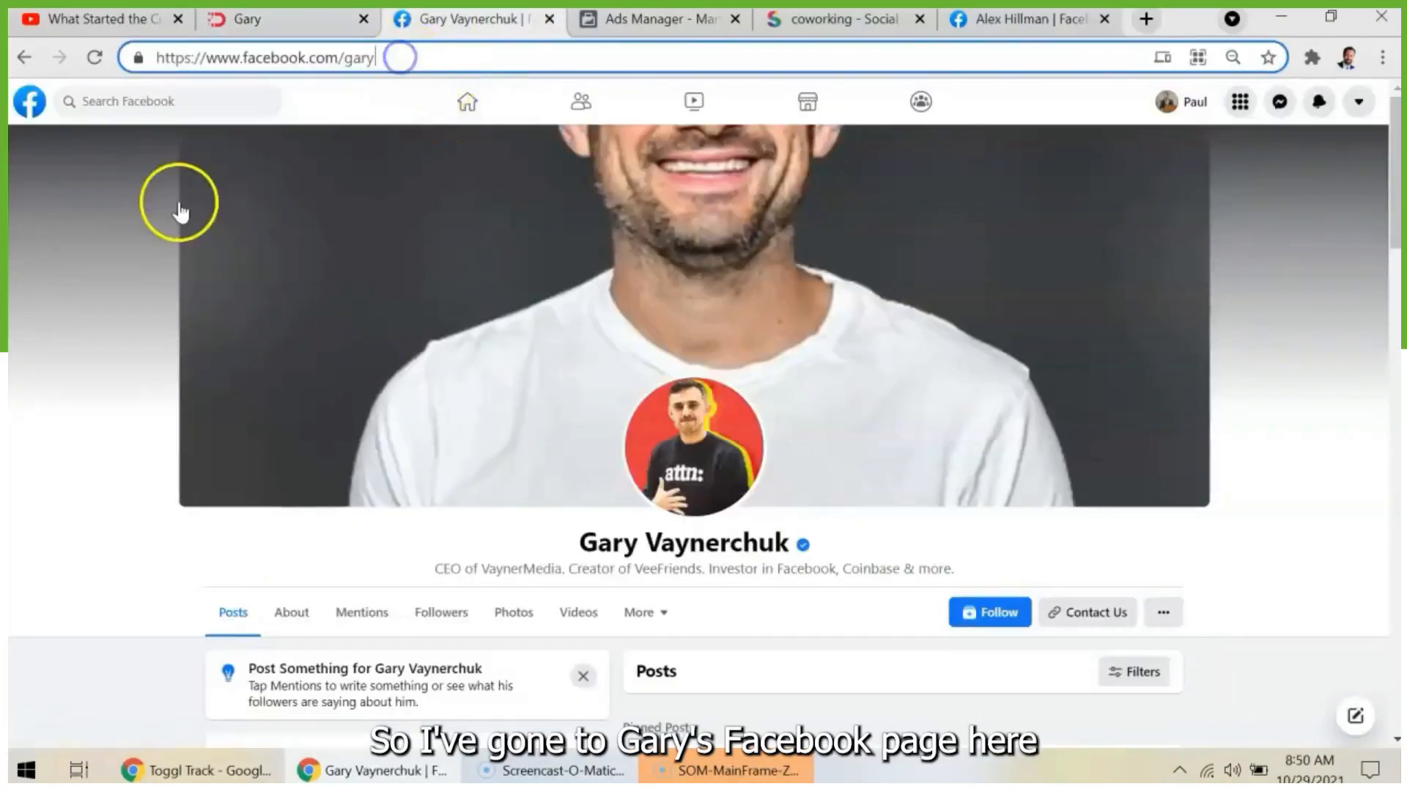
{"action": "left_click", "coordinate": [179, 209]}
{"action": "scroll", "coordinate": [865, 371], "scroll_direction": "down", "scroll_amount": 6}
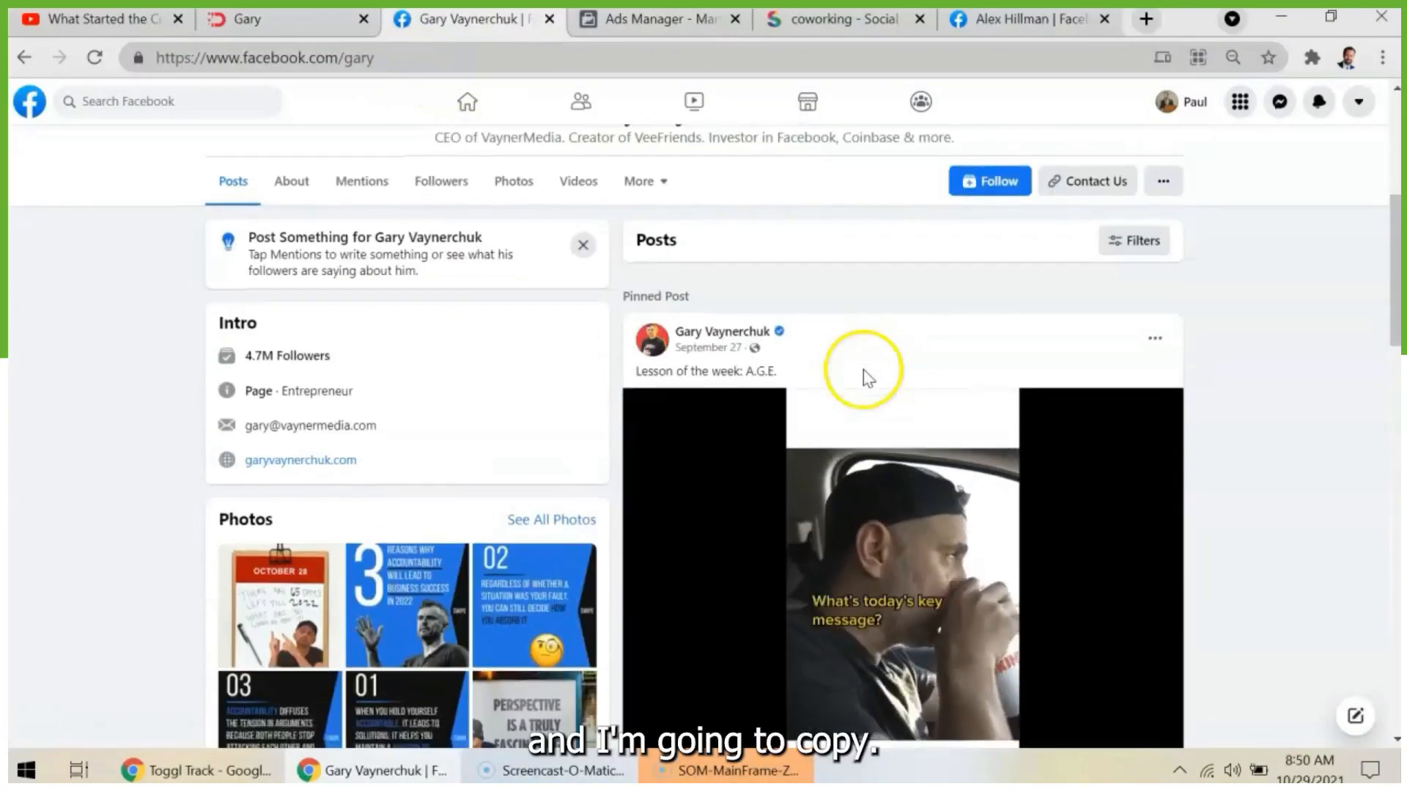
{"action": "scroll", "coordinate": [864, 371], "scroll_direction": "up", "scroll_amount": 6}
{"action": "left_click", "coordinate": [415, 56]}
{"action": "key", "text": "ctrl+c"}
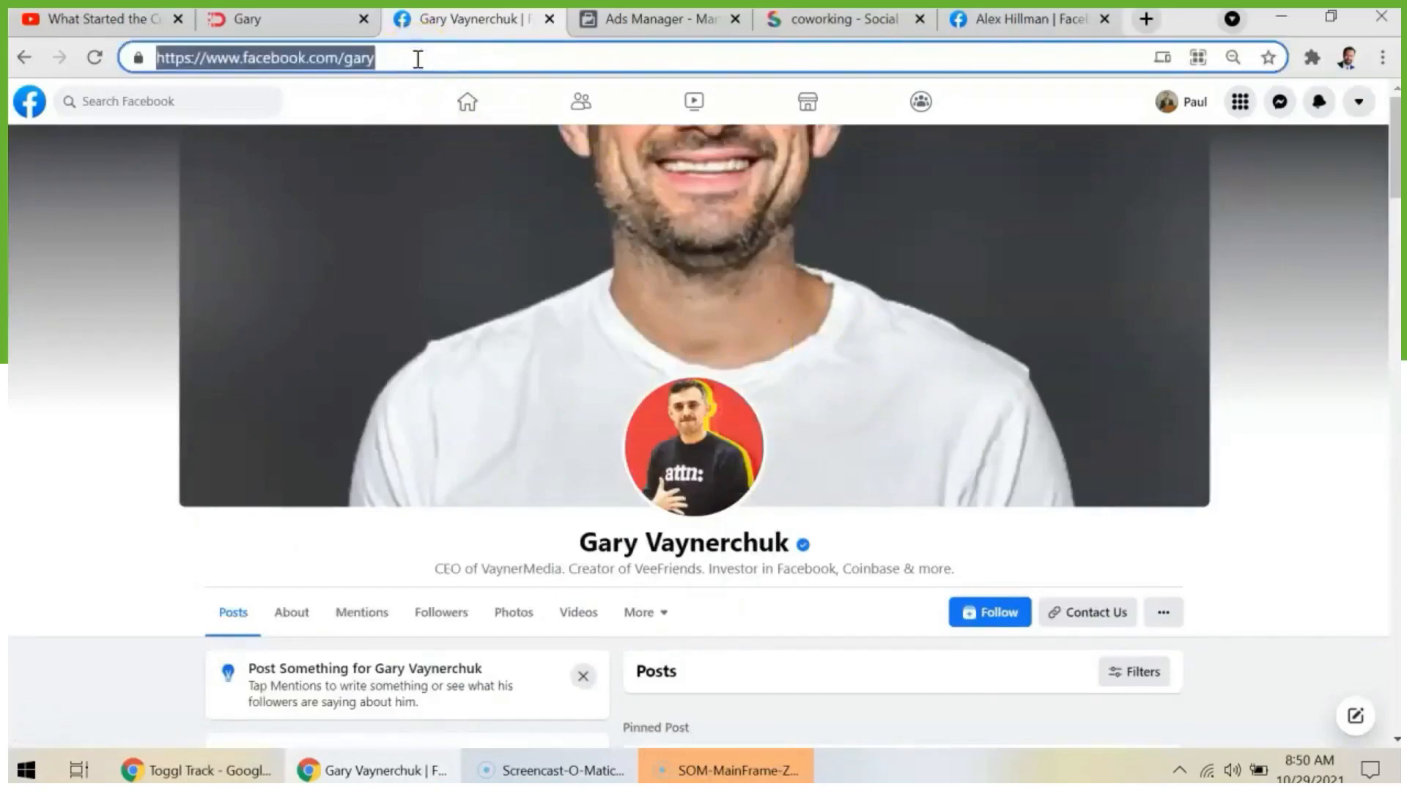
{"action": "key", "text": "BackSpace"}
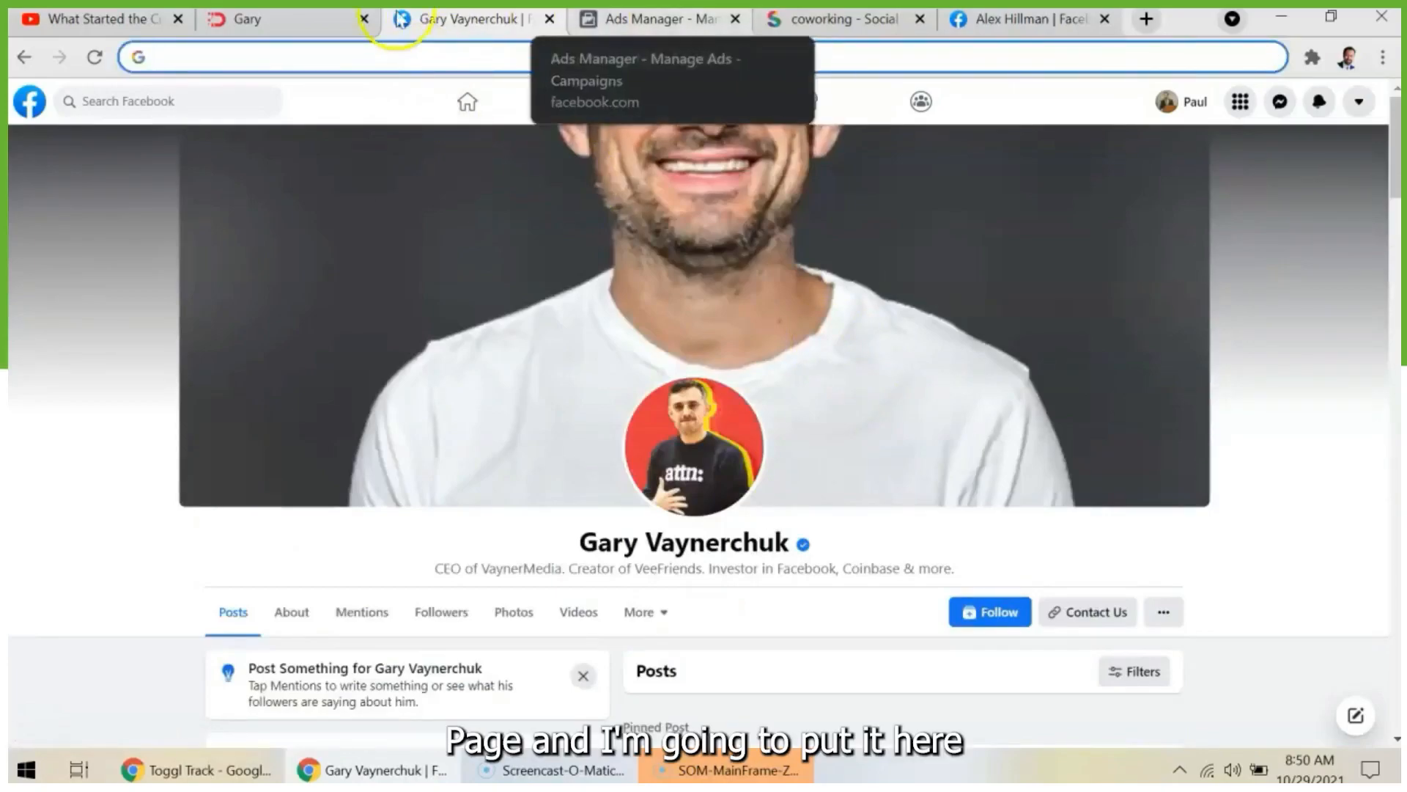
{"action": "left_click", "coordinate": [329, 20]}
{"action": "key", "text": "ctrl+v"}
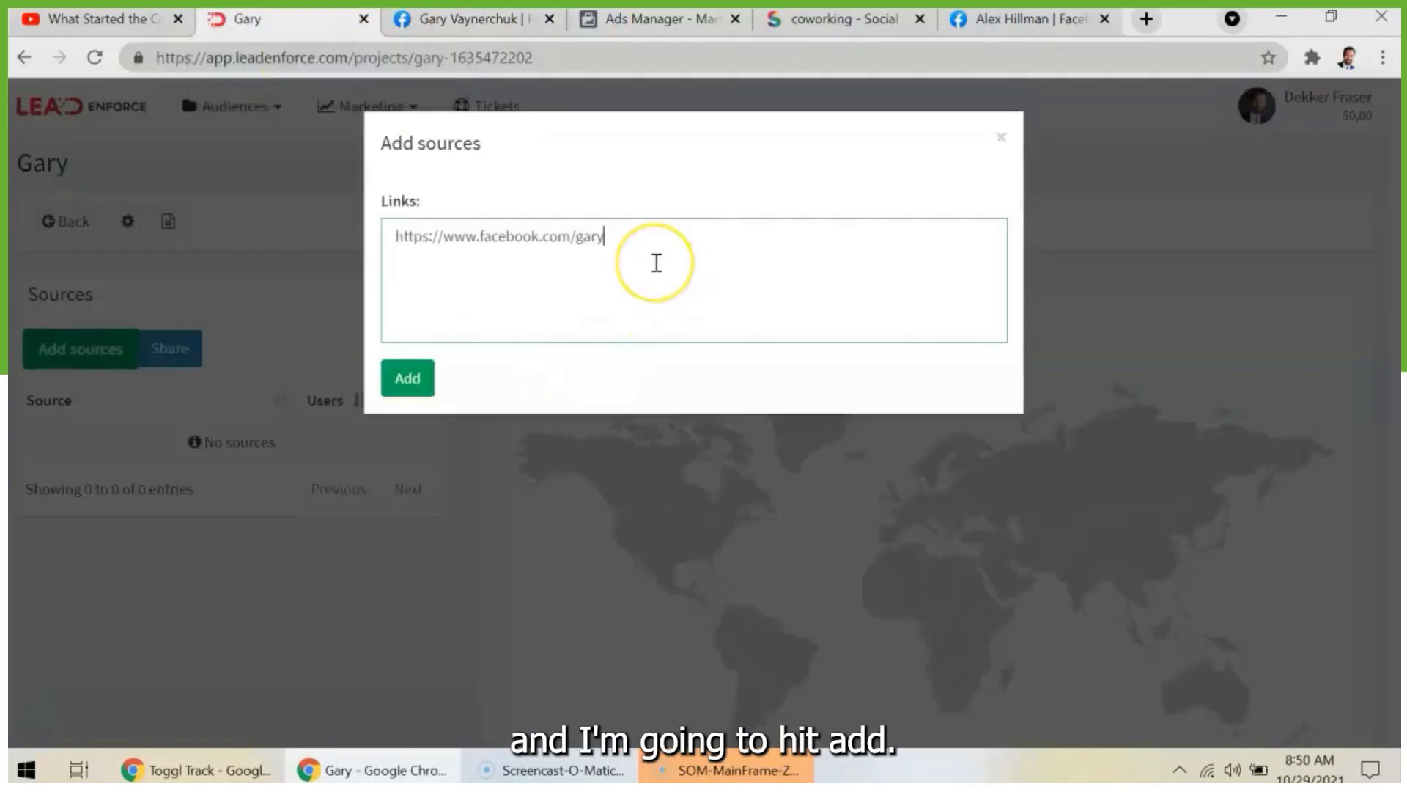
{"action": "left_click", "coordinate": [421, 376]}
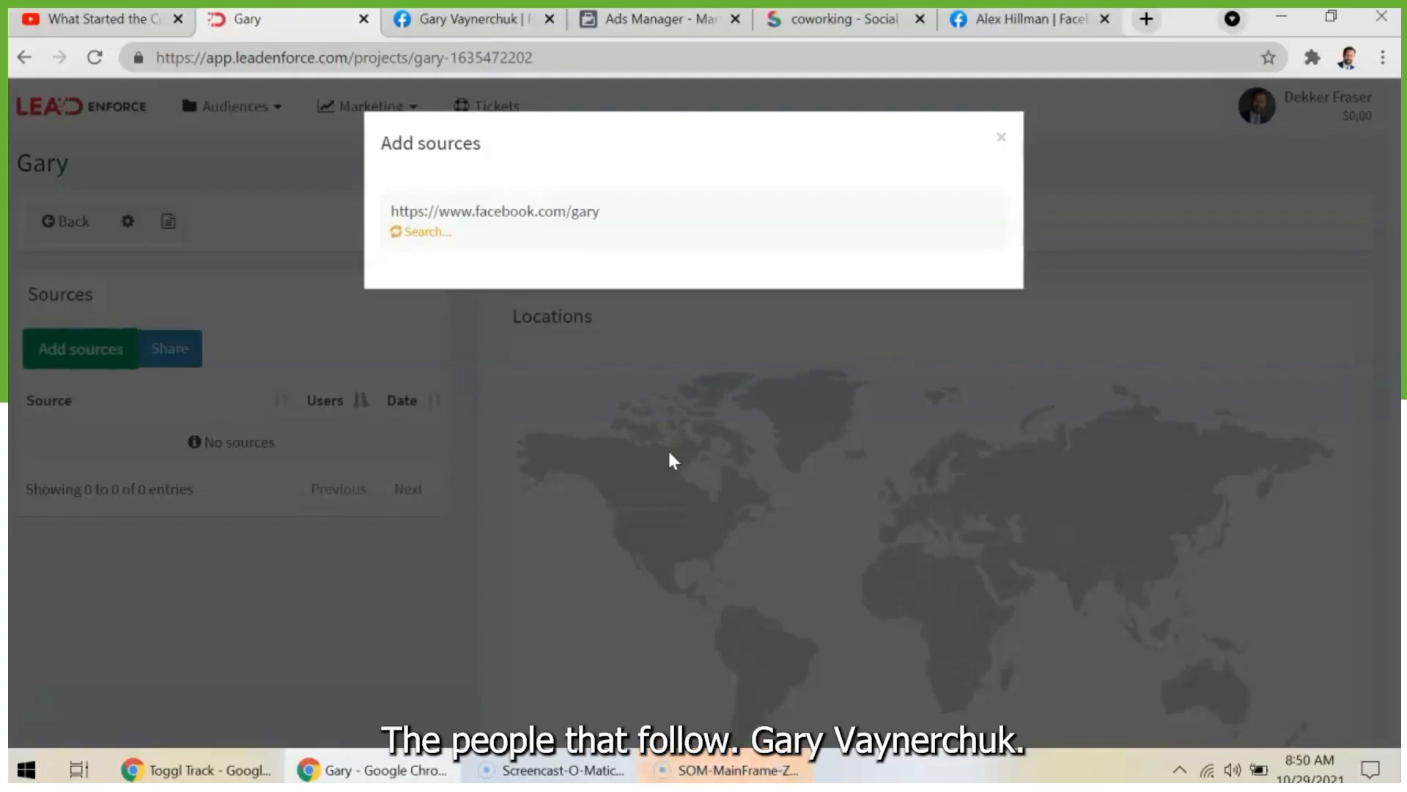
{"action": "left_click", "coordinate": [685, 290]}
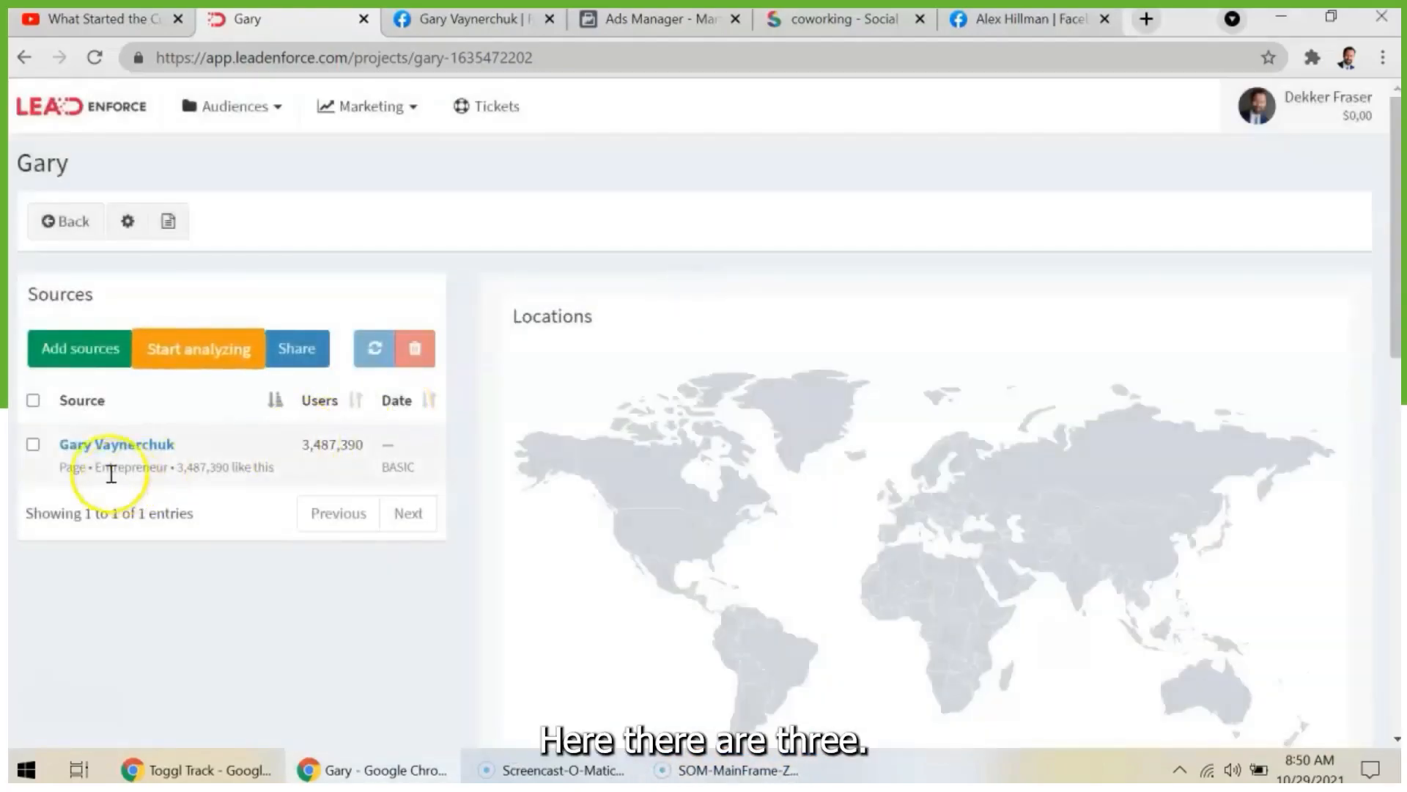
- Select the Gary Vaynerchuk source and begin sharing it with the Create new Audience option
{"action": "left_click", "coordinate": [34, 444]}
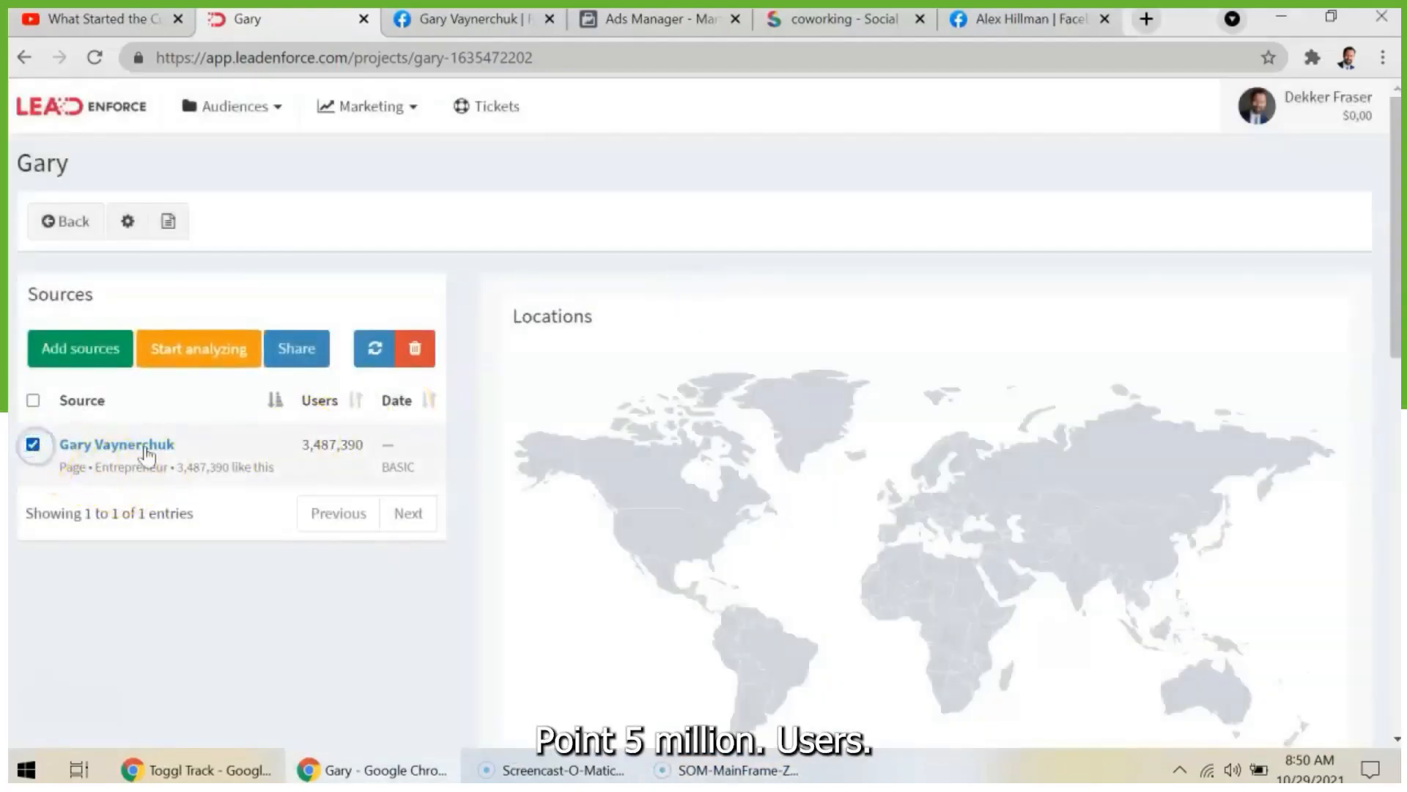
{"action": "left_click", "coordinate": [372, 452]}
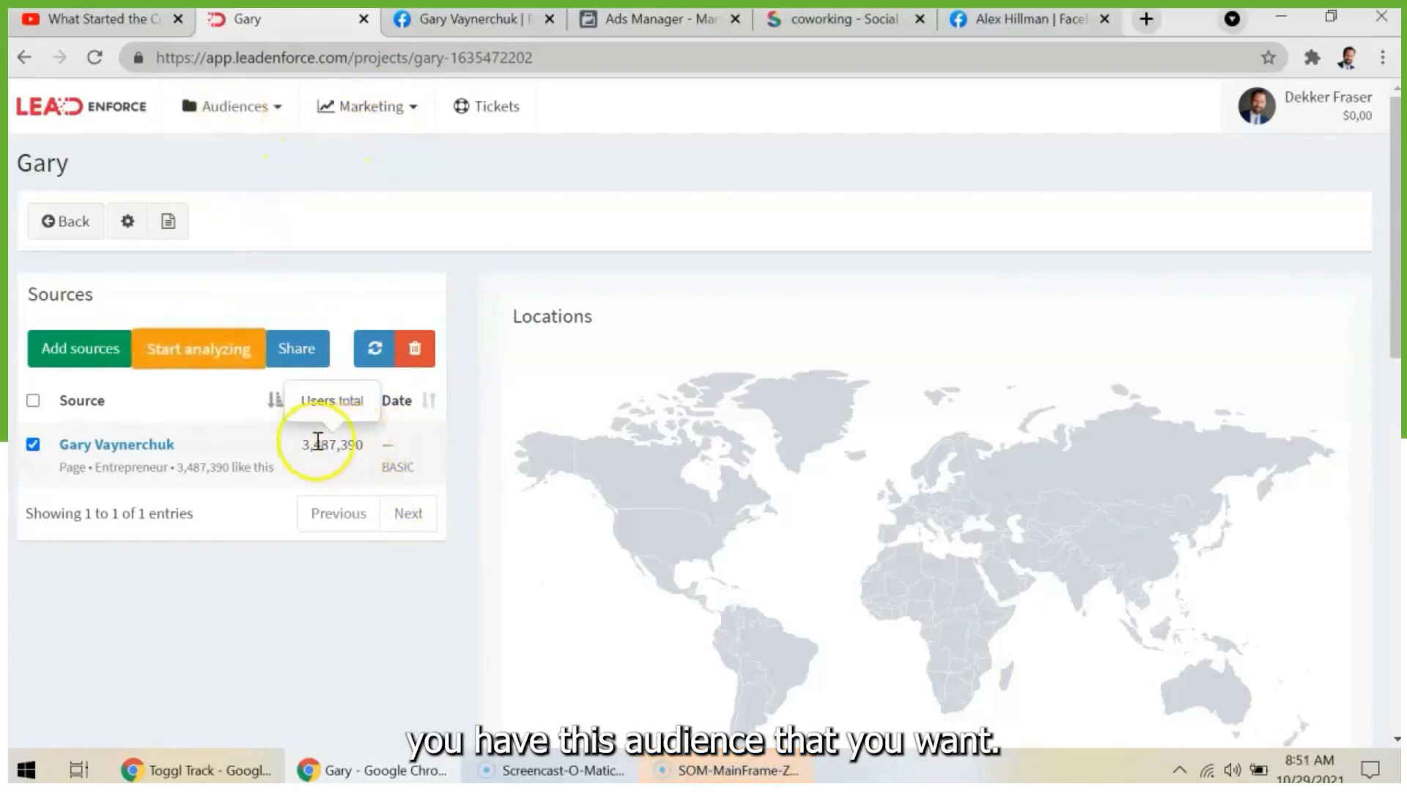
{"action": "left_click", "coordinate": [302, 347]}
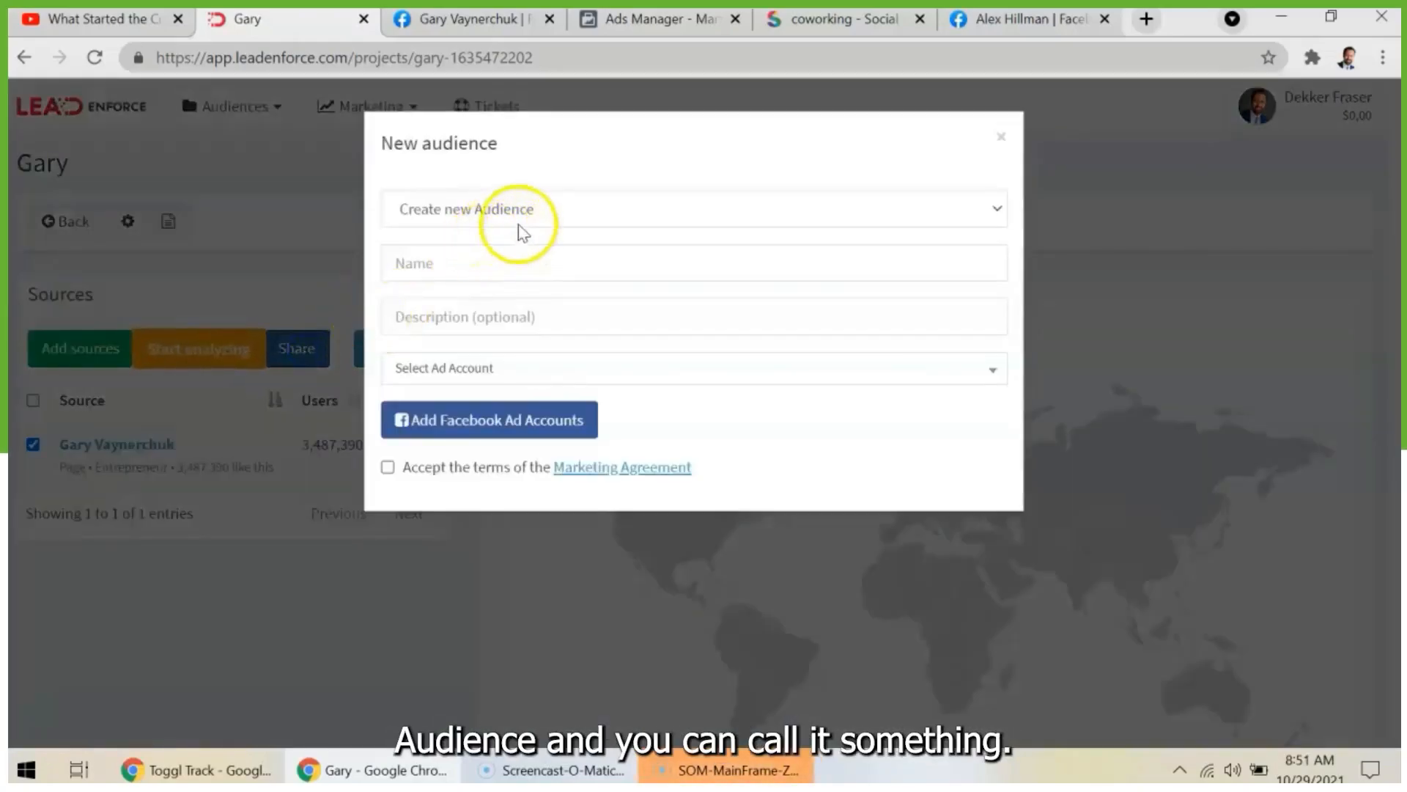
{"action": "left_click", "coordinate": [519, 220]}
{"action": "left_click", "coordinate": [513, 238]}
- Fill in the new audience with the name "Gary Followers", the description "people who follow gary v" and the listed ad account
{"action": "left_click", "coordinate": [450, 270]}
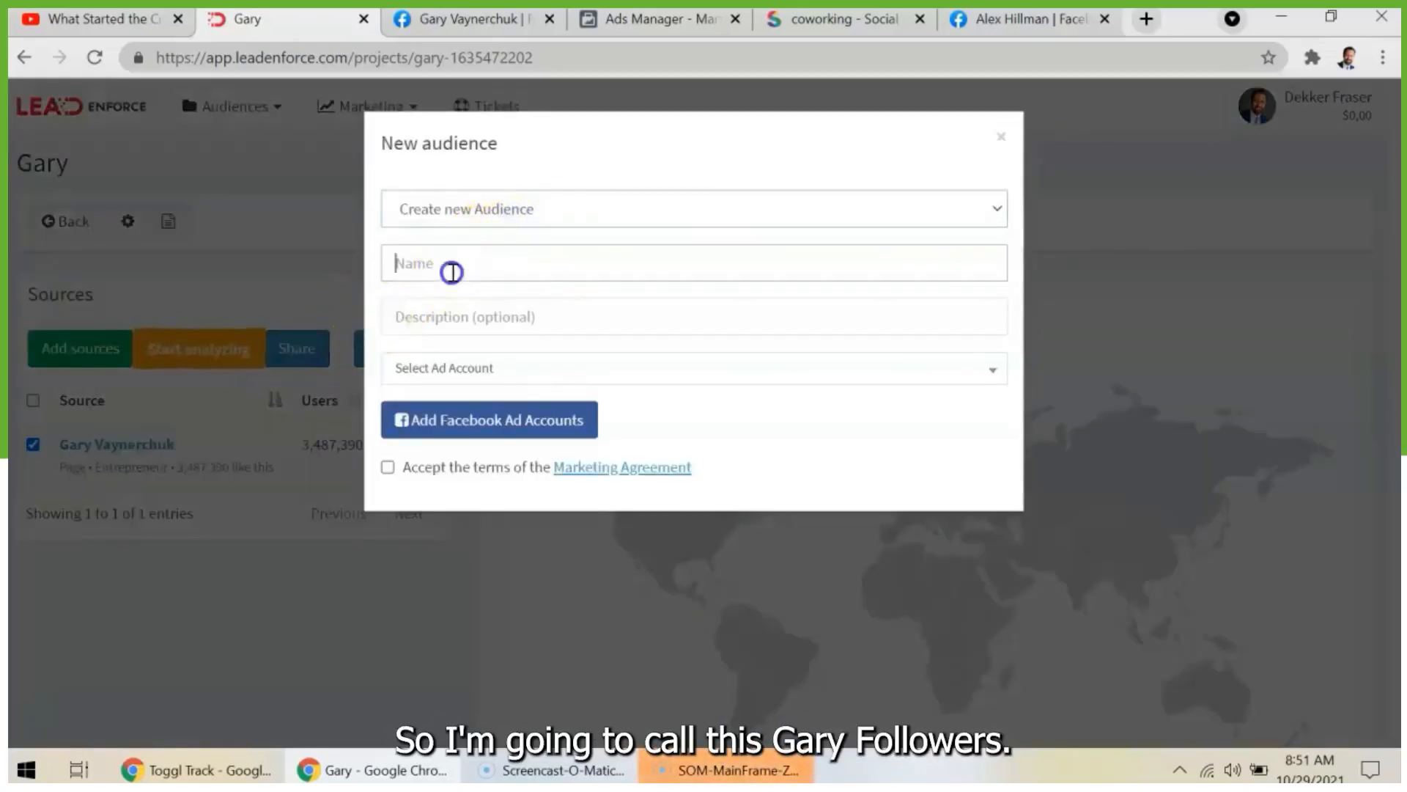
{"action": "type", "text": "Gary "}
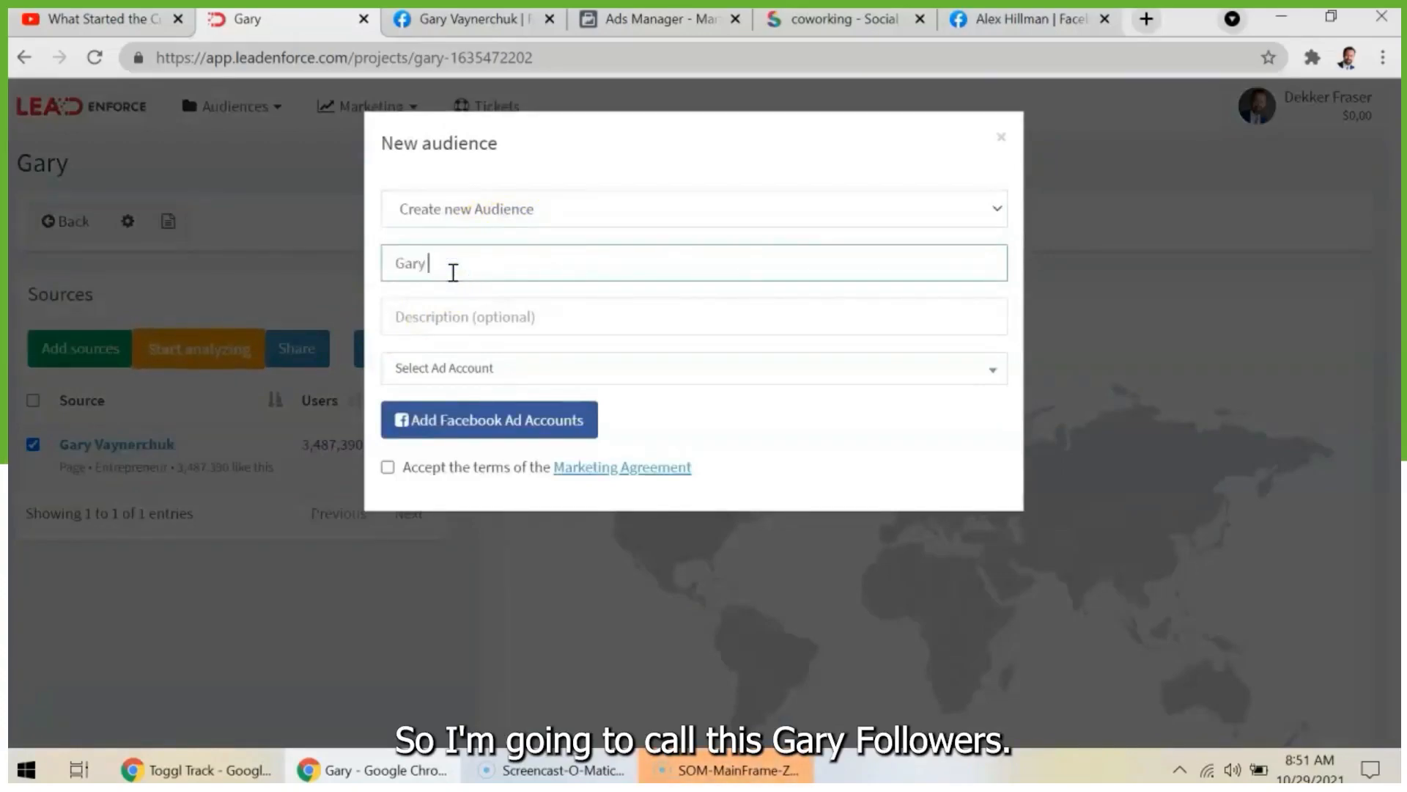
{"action": "type", "text": "Followers"}
{"action": "key", "text": "Tab"}
{"action": "left_click", "coordinate": [568, 330]}
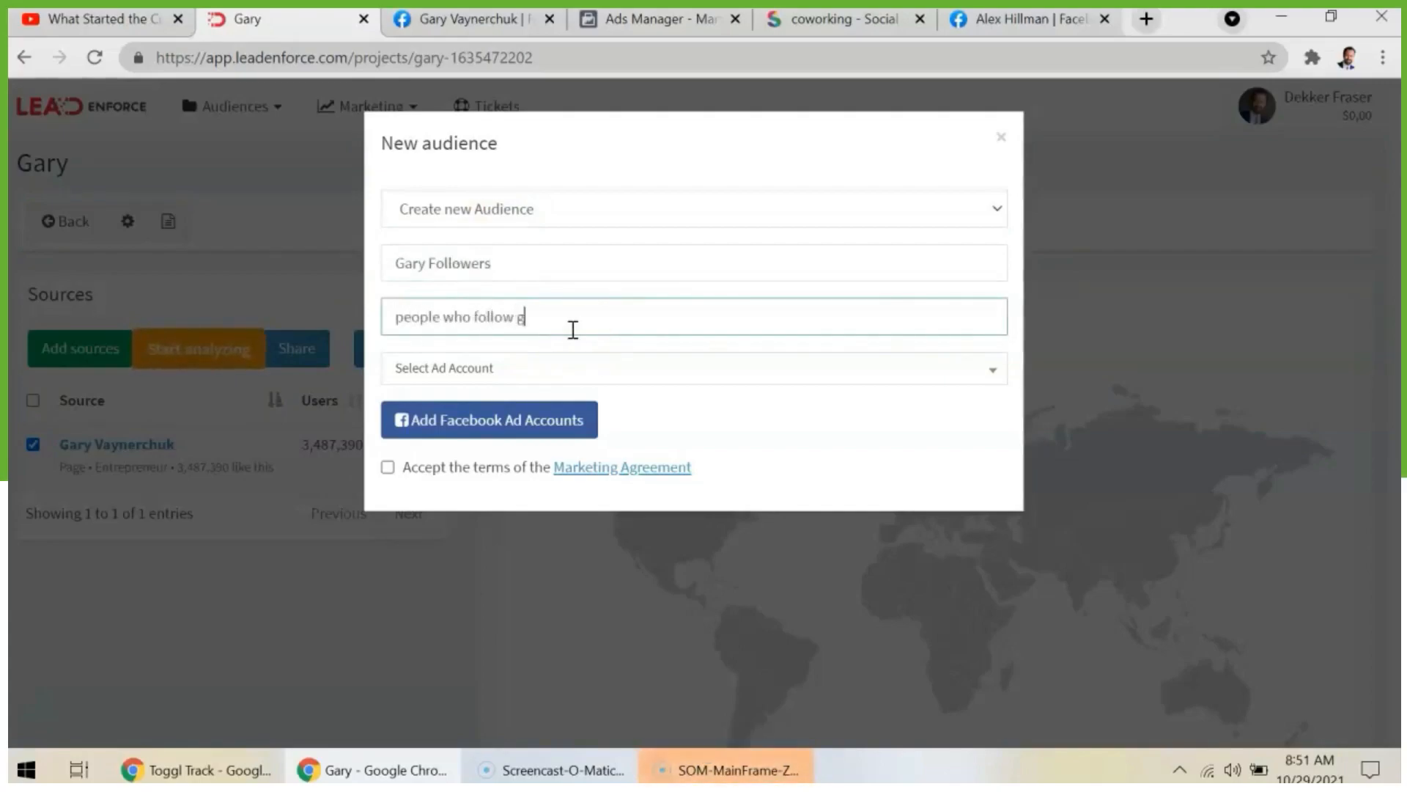
{"action": "left_click", "coordinate": [561, 367]}
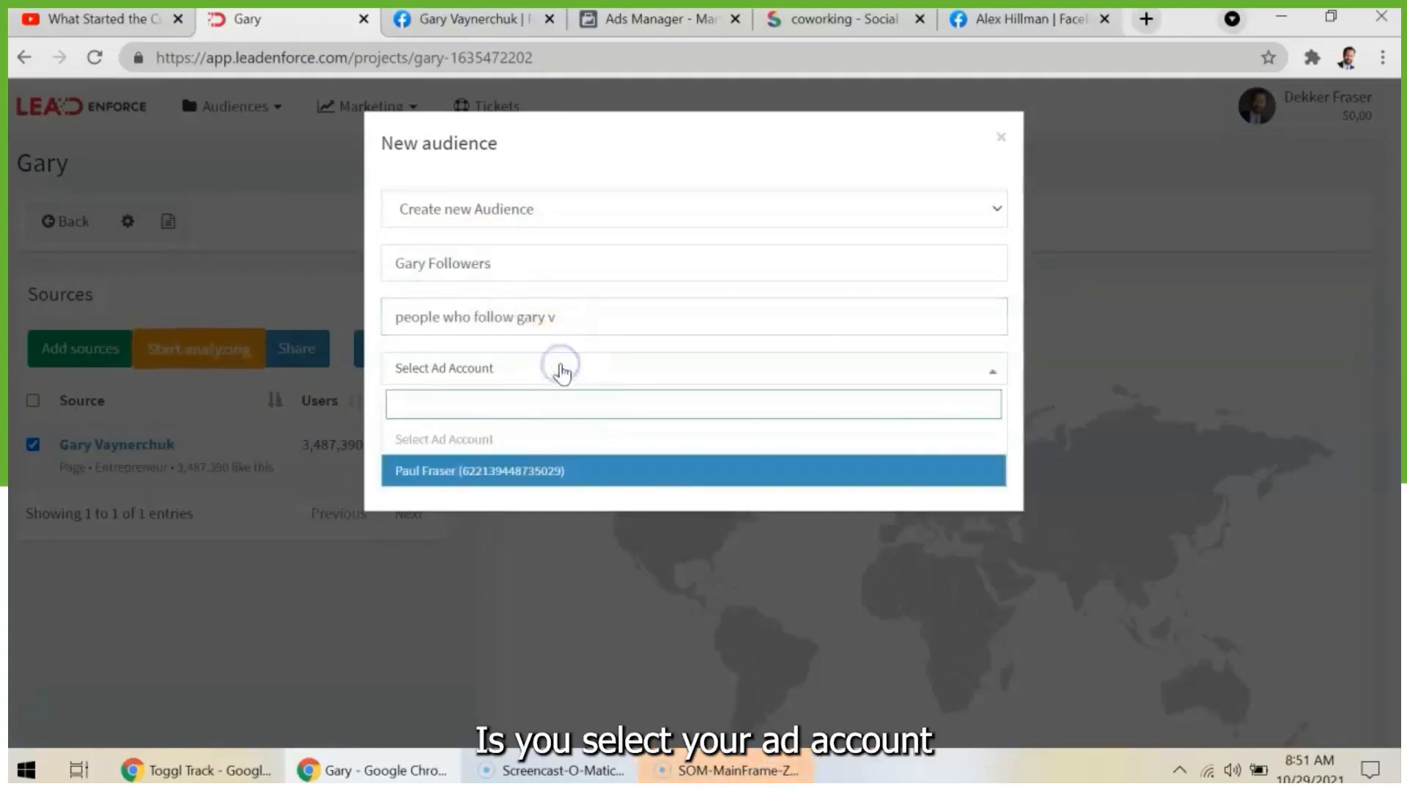
{"action": "left_click", "coordinate": [549, 470]}
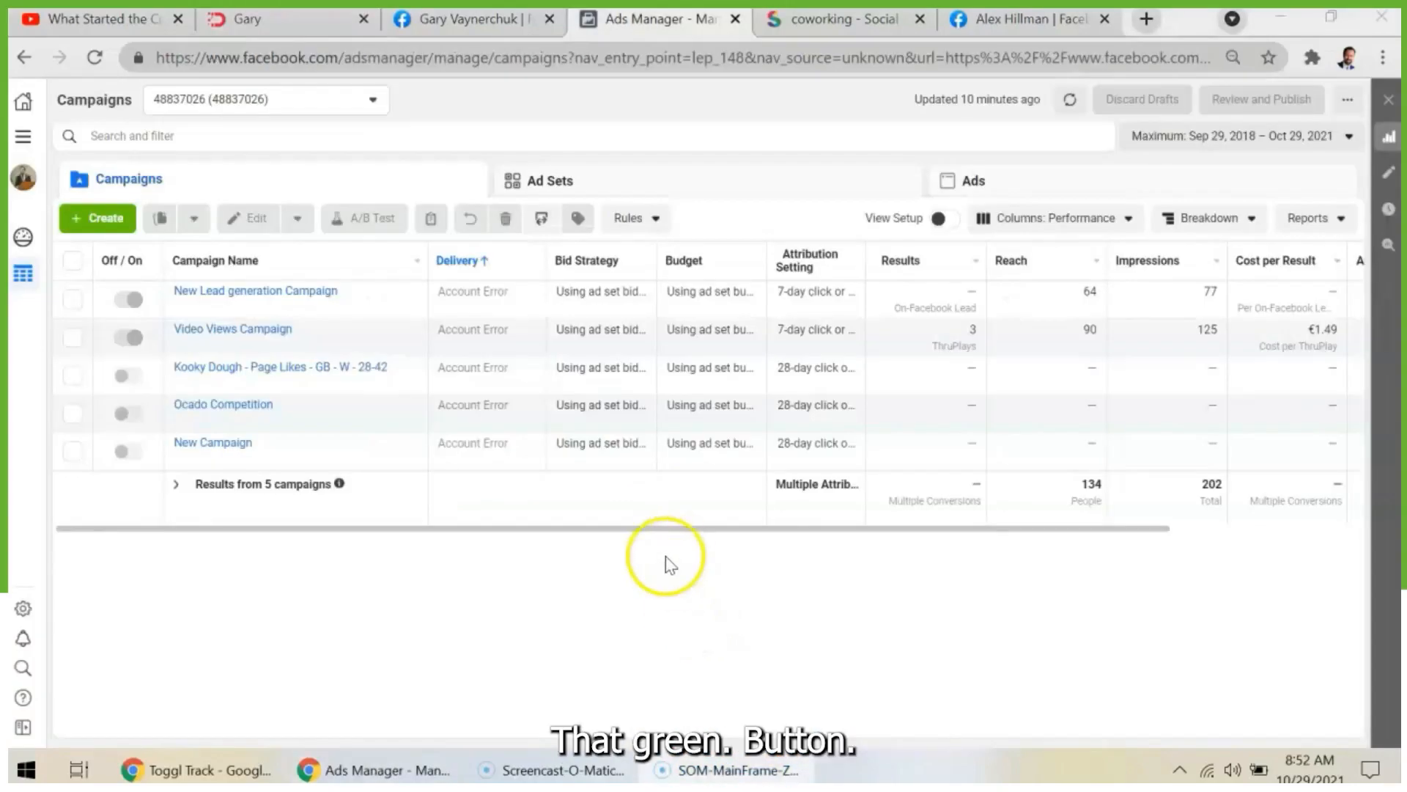
- Switch to Facebook Ads Manager and open the ad account's Audiences list to examine the existing custom audiences
{"action": "left_click", "coordinate": [490, 19]}
{"action": "left_click", "coordinate": [690, 19]}
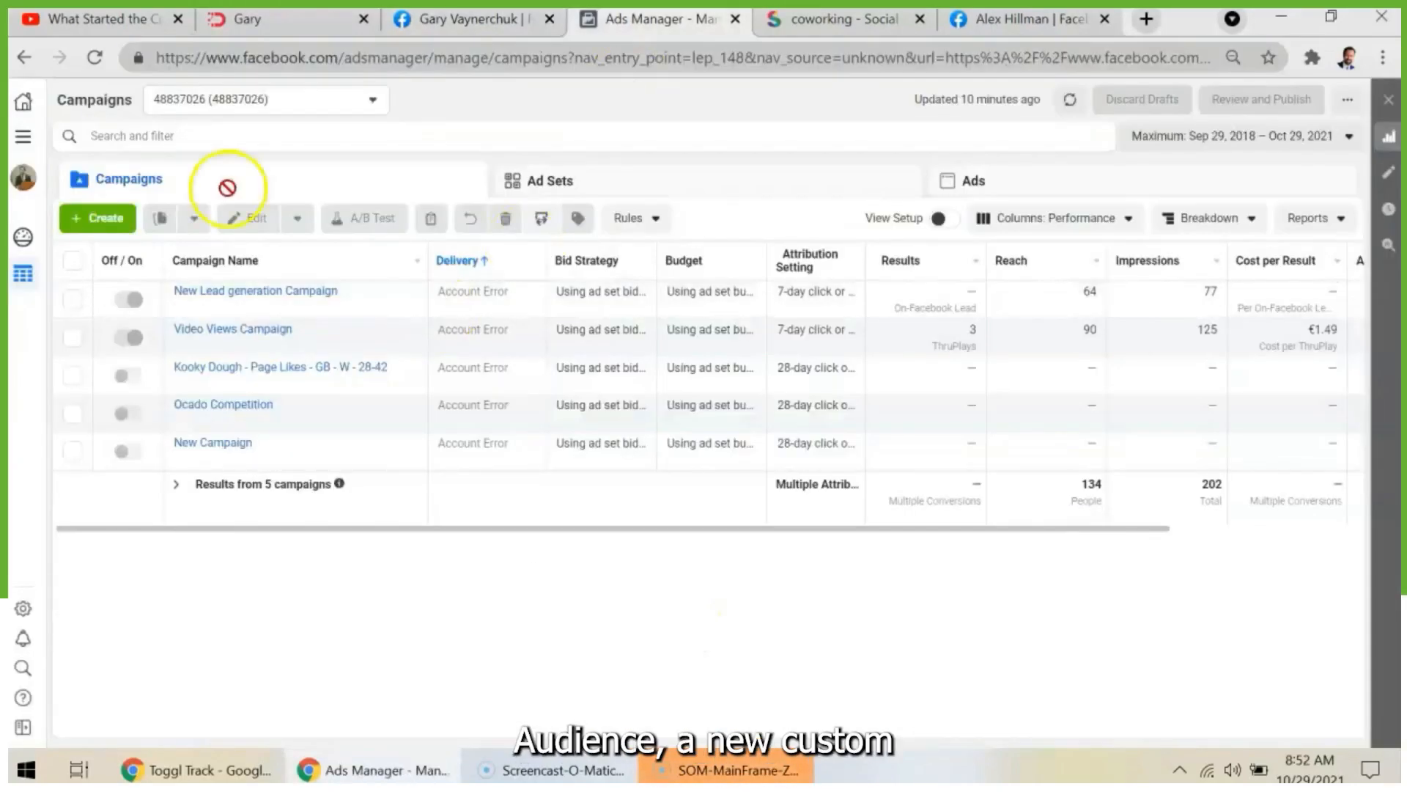
{"action": "left_click", "coordinate": [24, 139]}
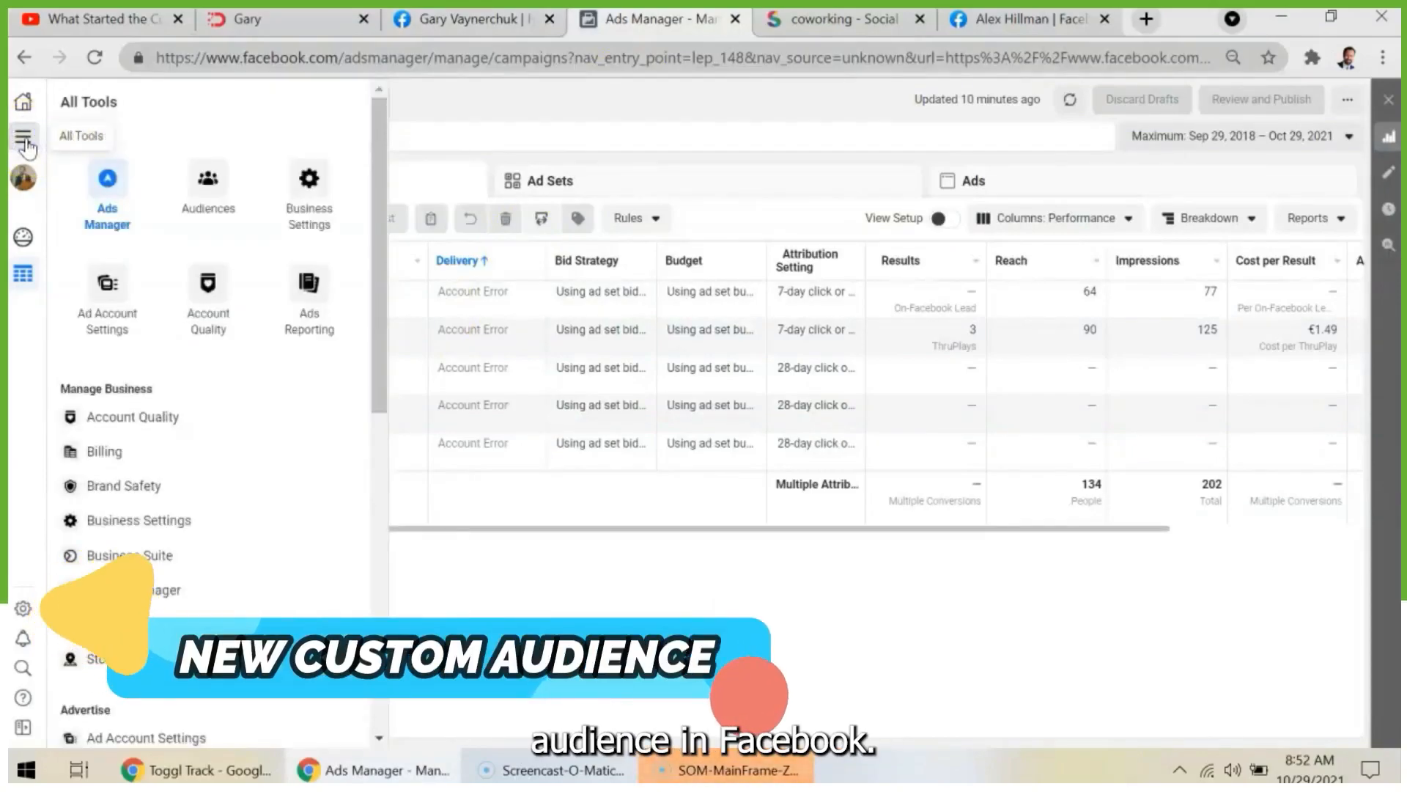
{"action": "left_click", "coordinate": [207, 204]}
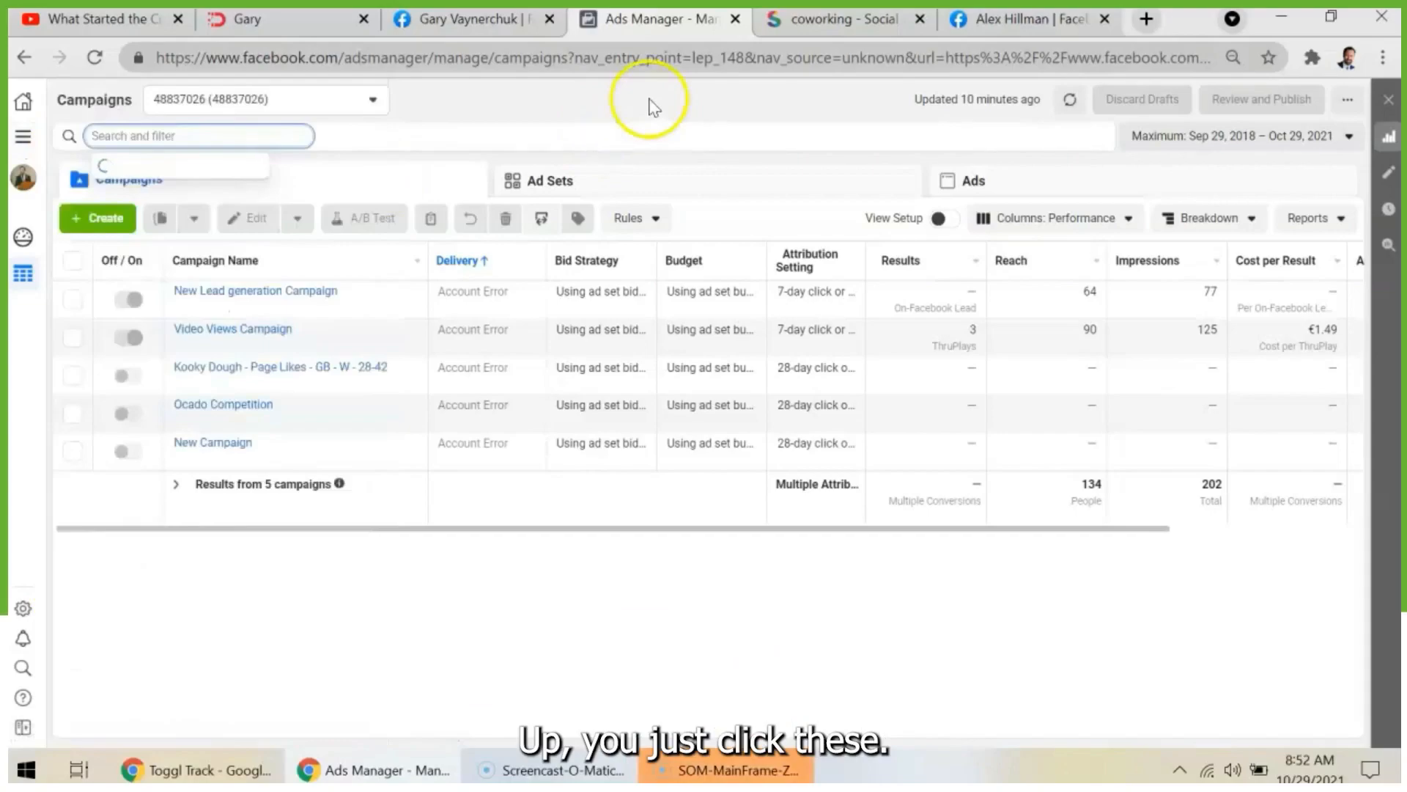
{"action": "left_click", "coordinate": [25, 139]}
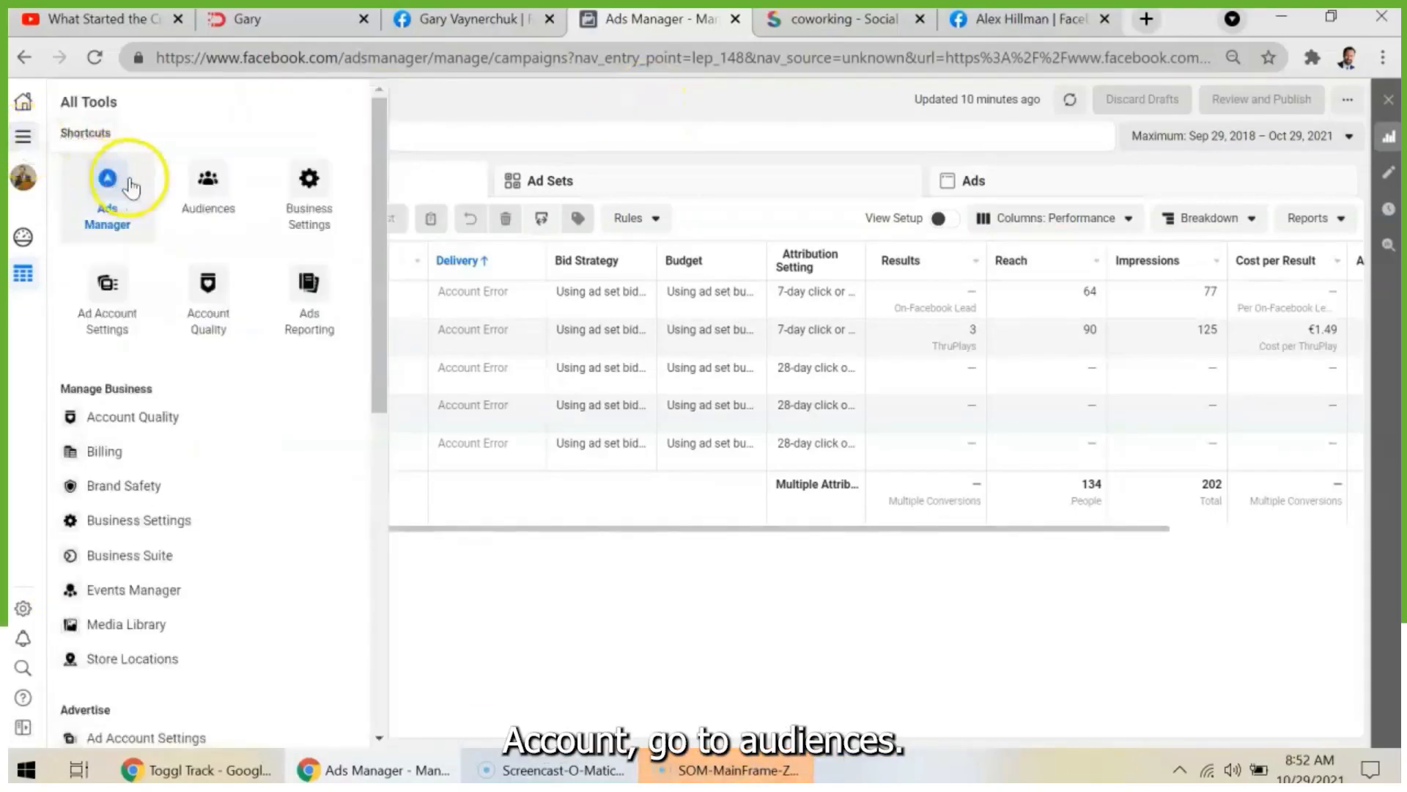
{"action": "left_click", "coordinate": [225, 190]}
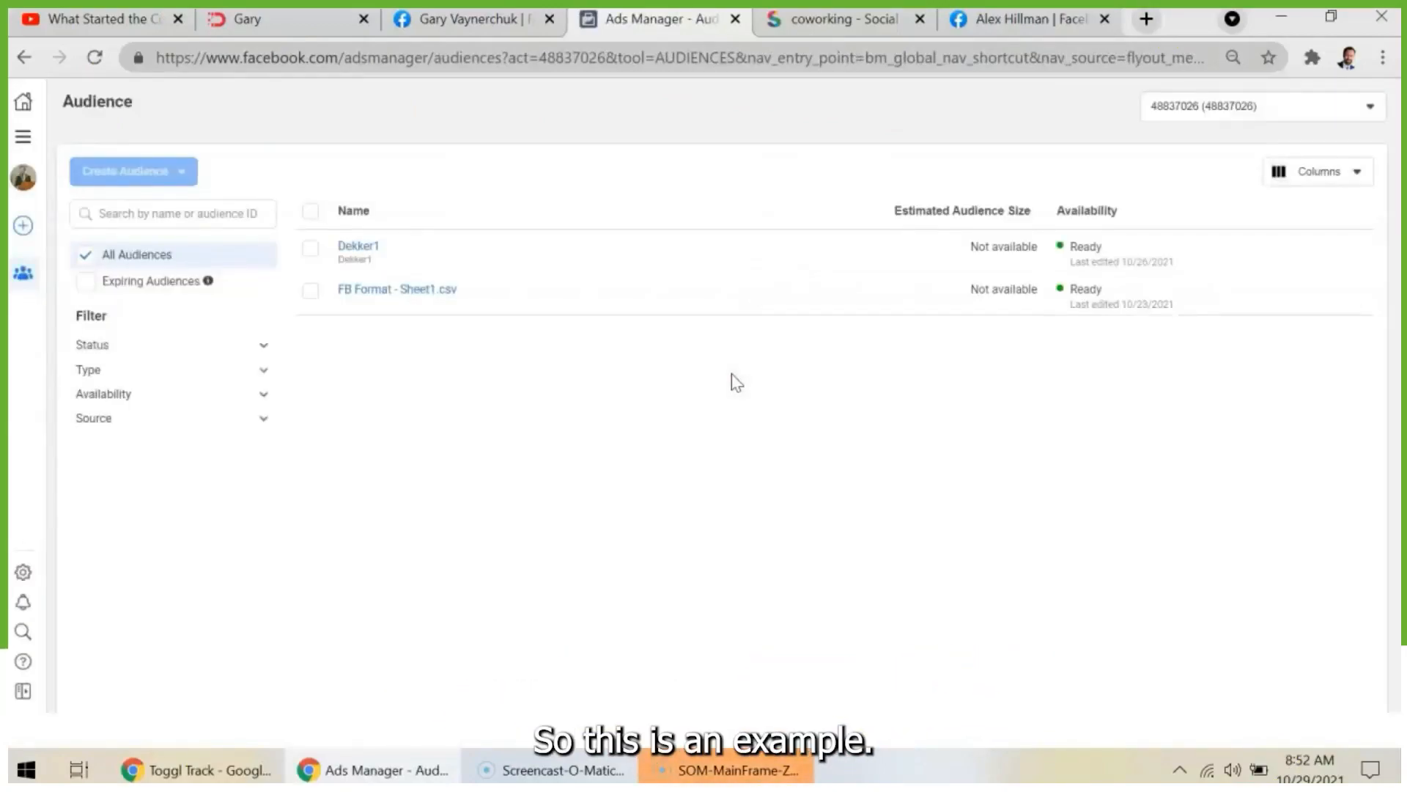
{"action": "mouse_move", "coordinate": [364, 301]}
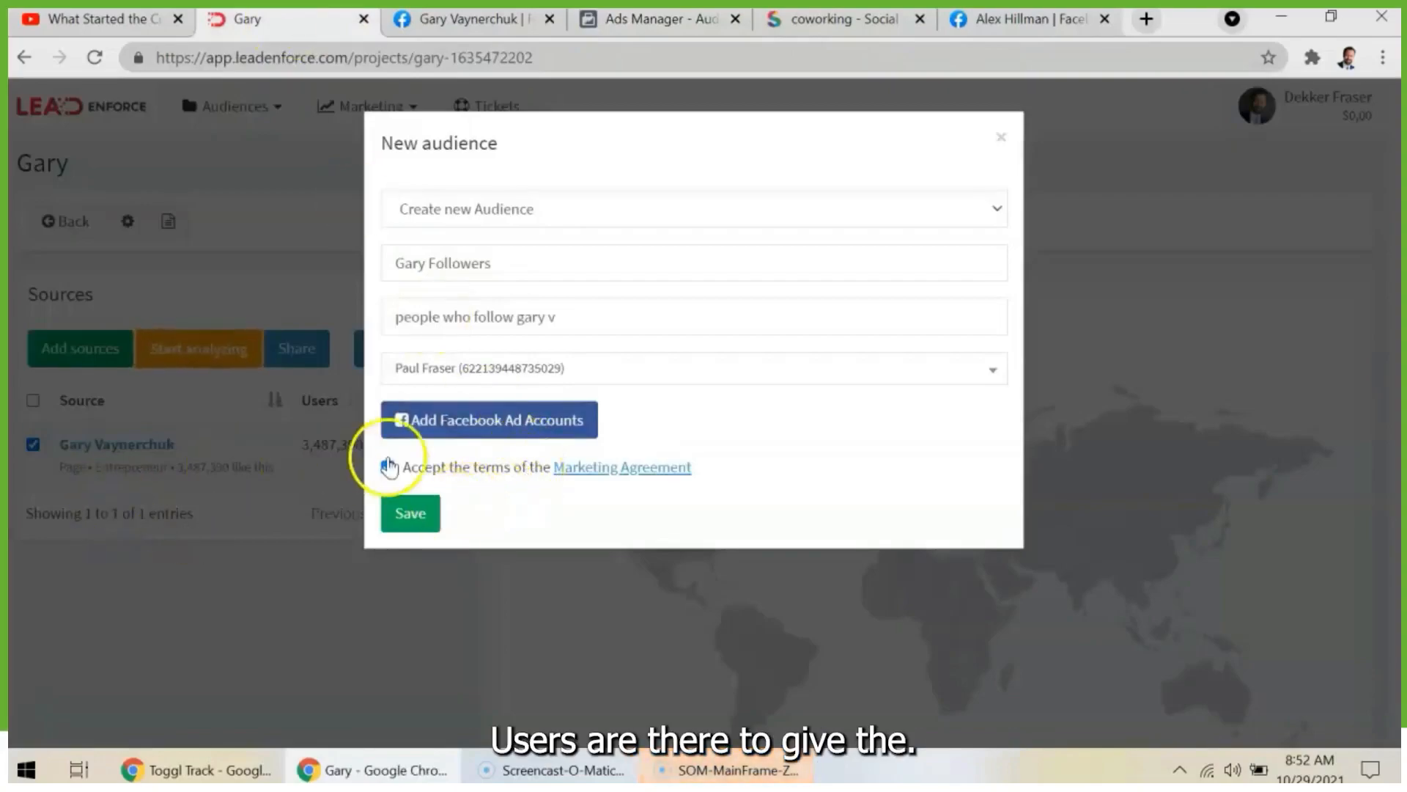
- Return to the Gary audience in LeadEnforce and open an empty links form for adding another source
{"action": "left_click", "coordinate": [388, 466]}
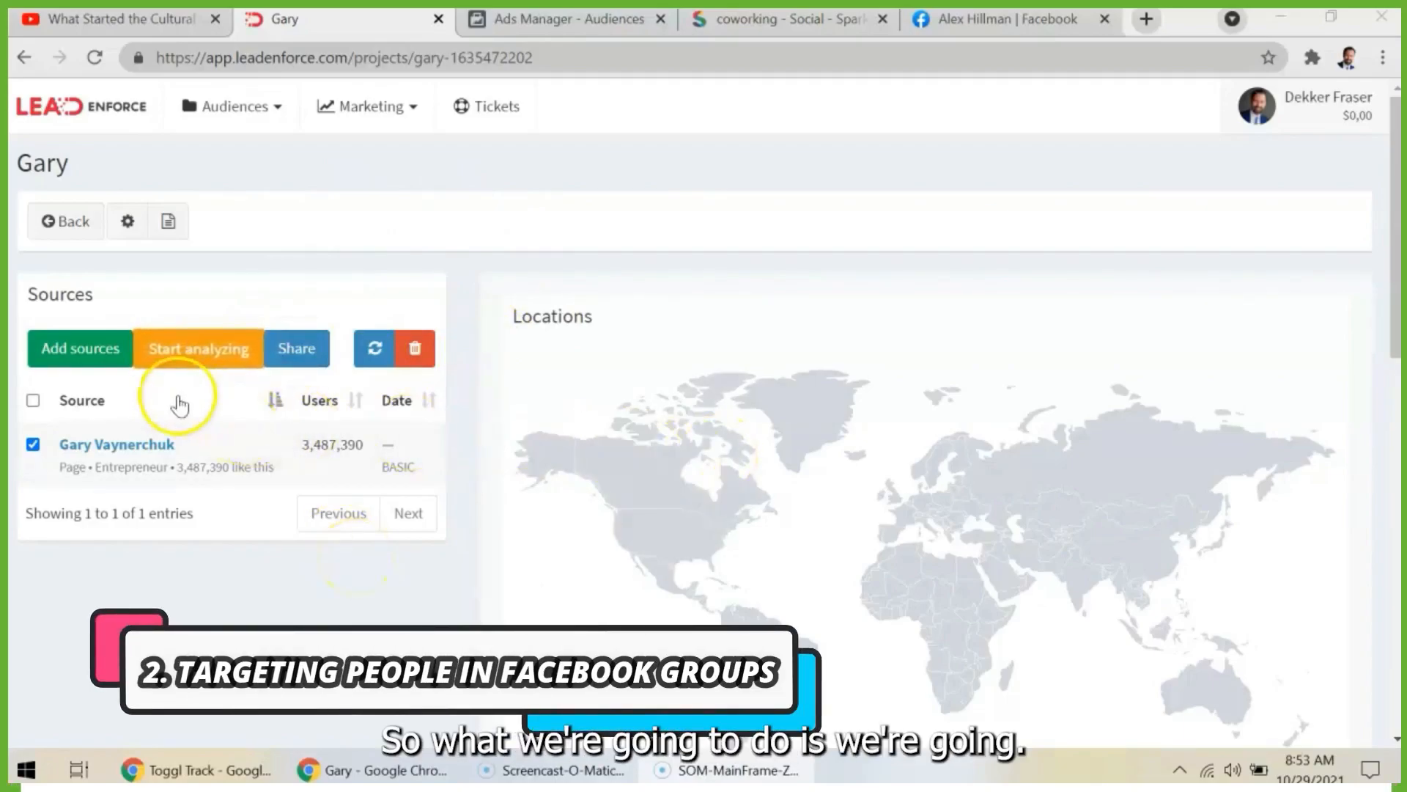
{"action": "left_click", "coordinate": [108, 357]}
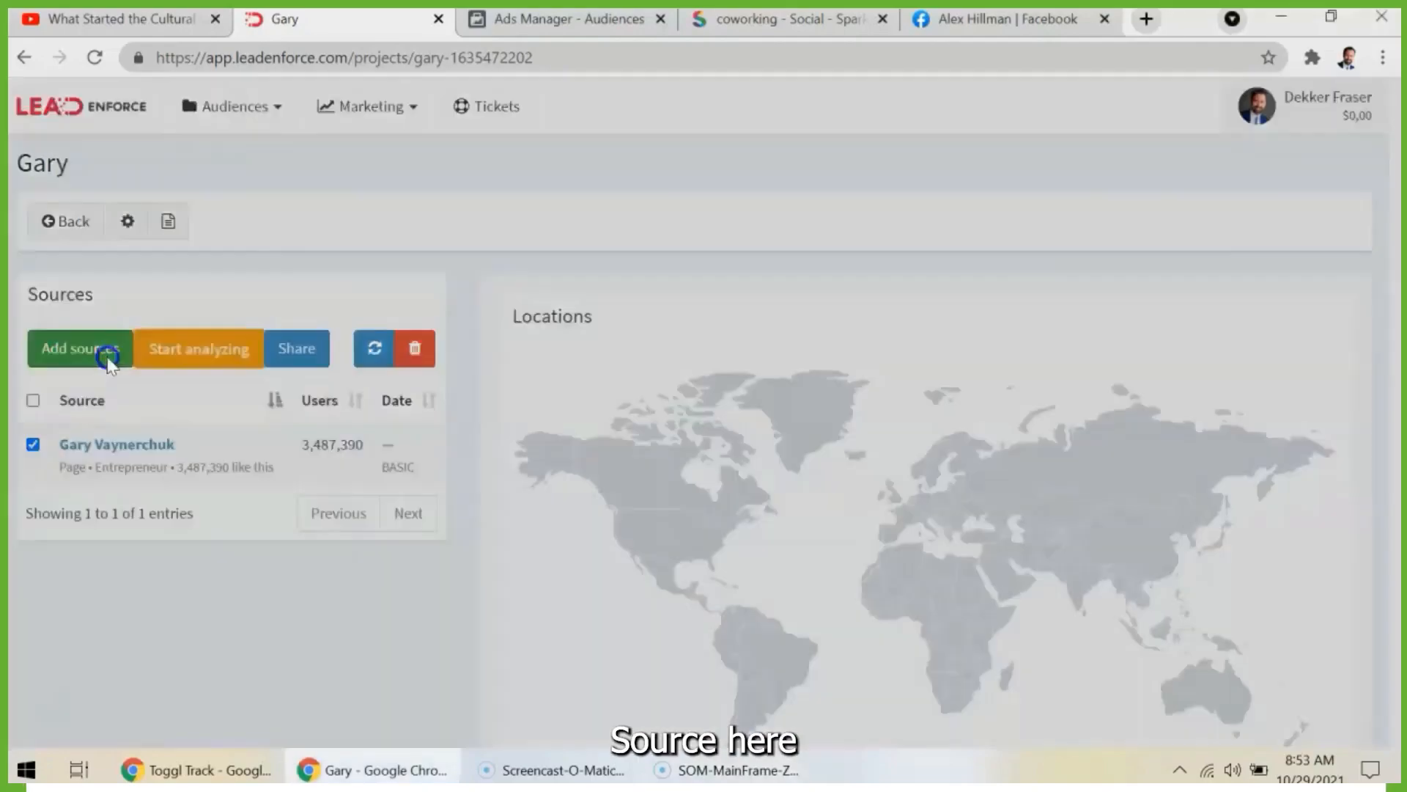
{"action": "left_click", "coordinate": [515, 242]}
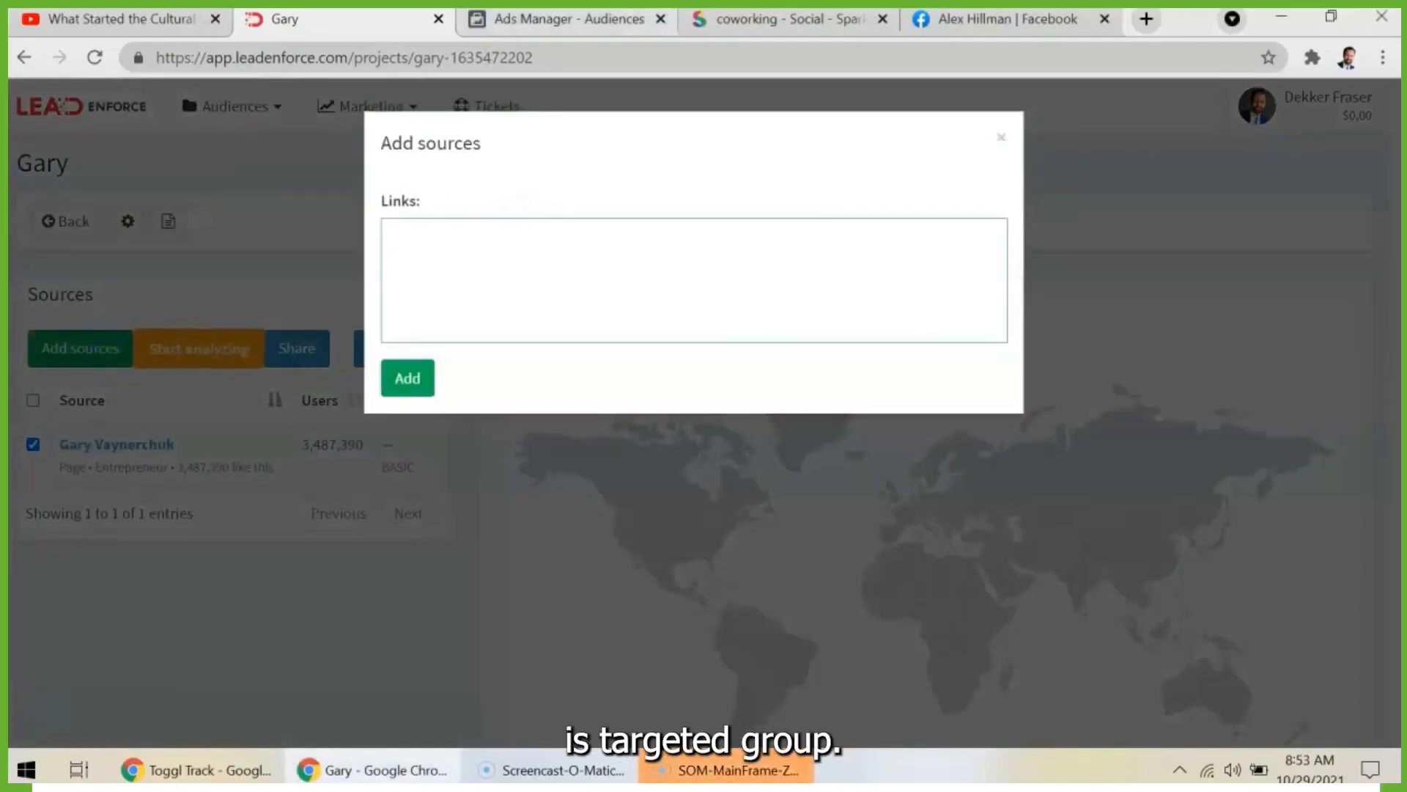
- Switch to Facebook, search for "coworking" and limit the results to groups
{"action": "left_click", "coordinate": [1000, 15]}
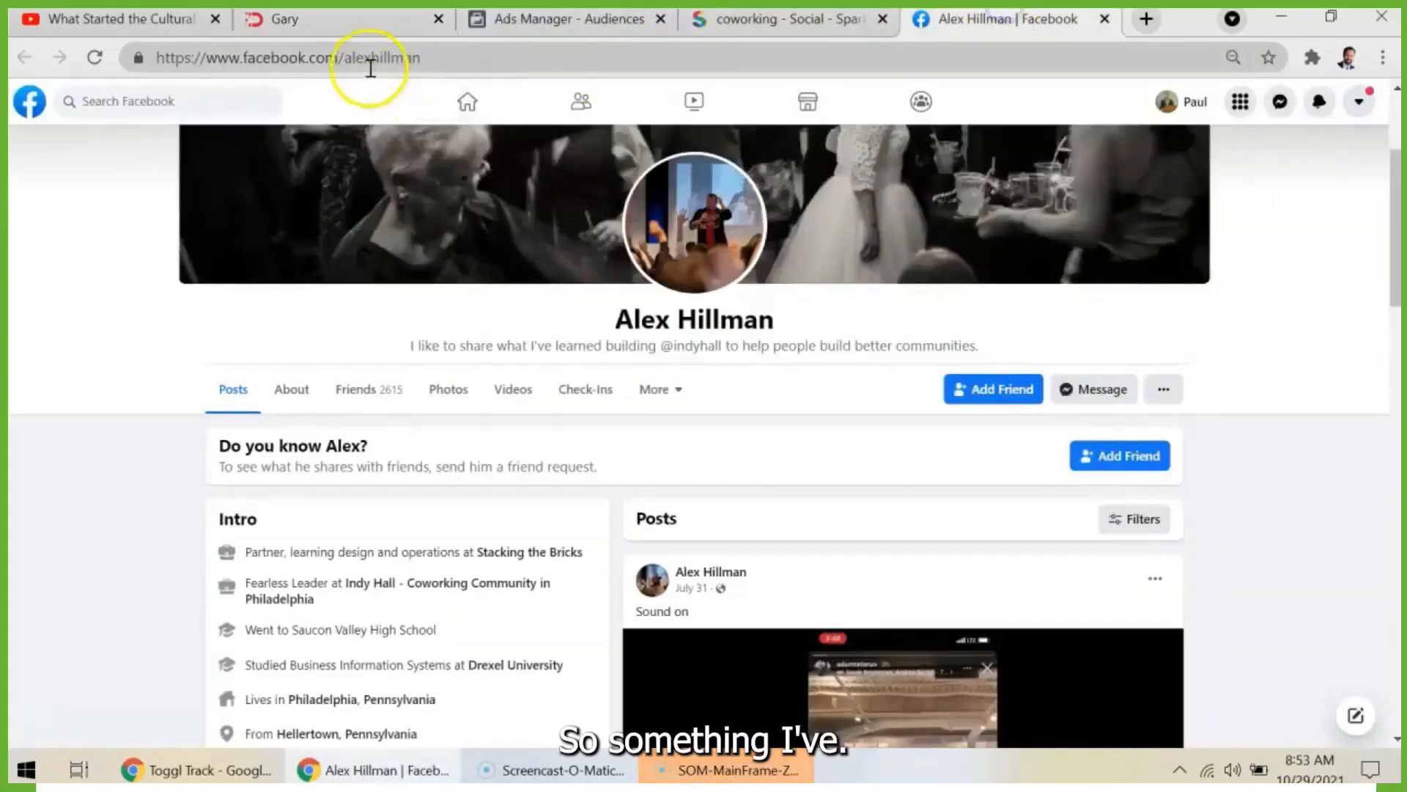
{"action": "left_click", "coordinate": [242, 106]}
{"action": "type", "text": "coworking"}
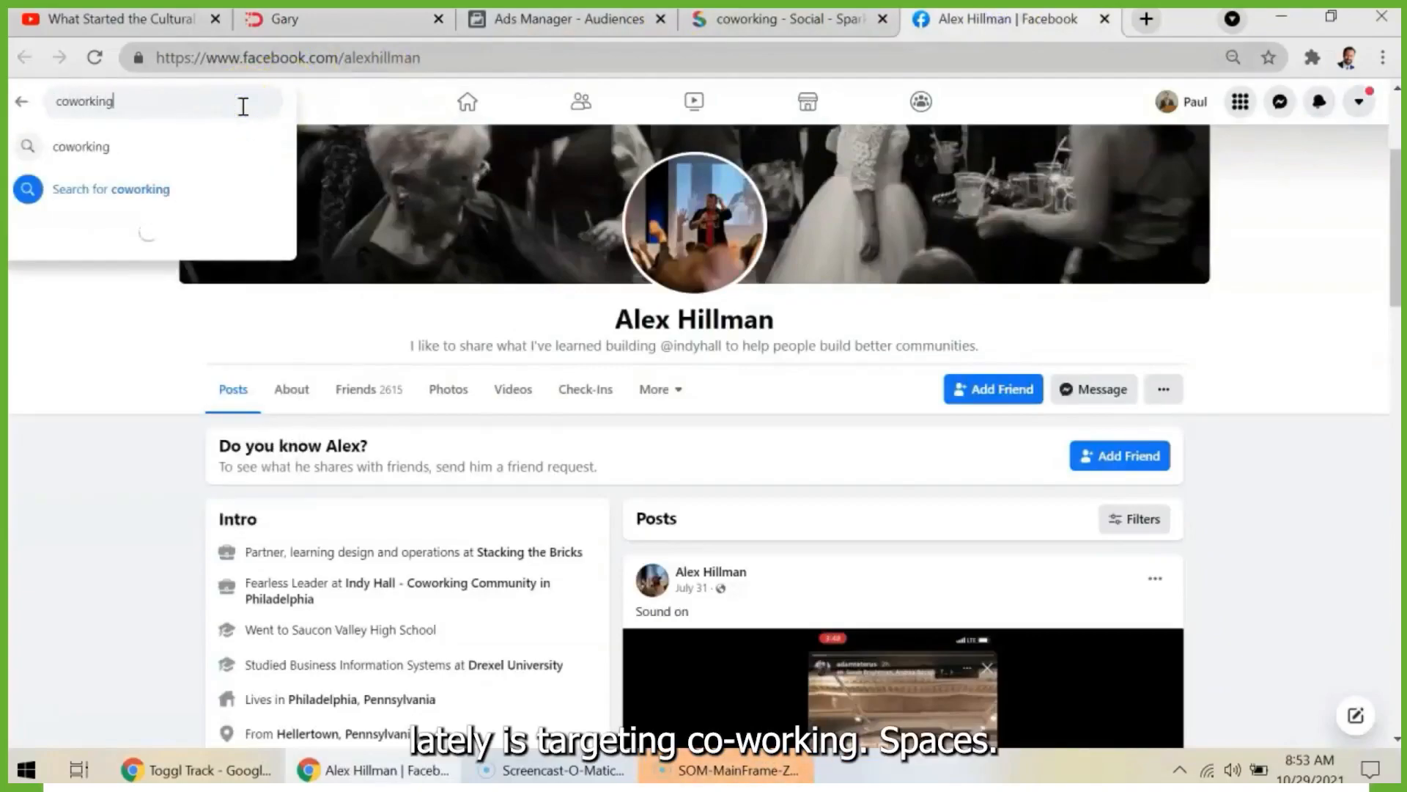
{"action": "key", "text": "Return"}
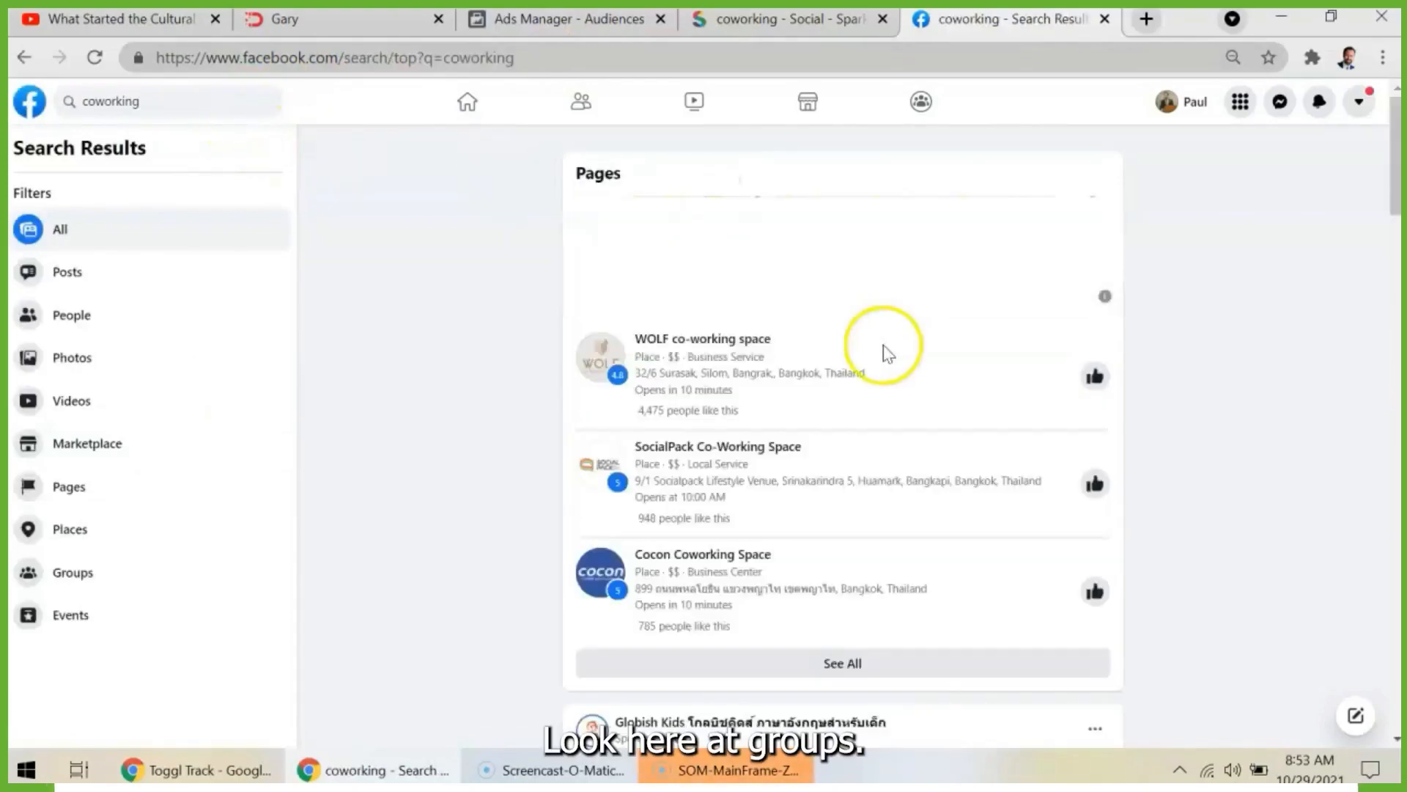
{"action": "scroll", "coordinate": [1091, 400], "scroll_direction": "down", "scroll_amount": 5}
{"action": "scroll", "coordinate": [1091, 400], "scroll_direction": "up", "scroll_amount": 1}
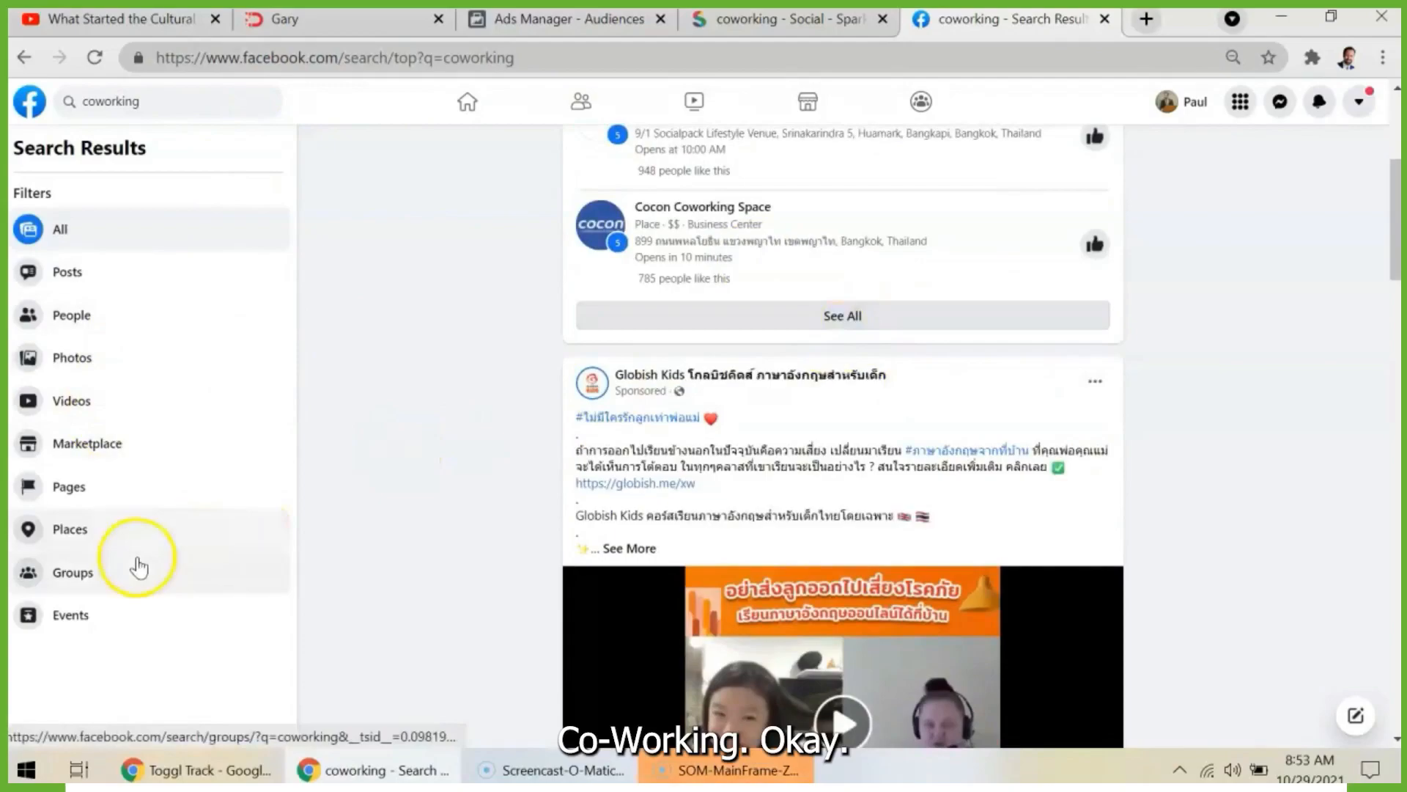
{"action": "left_click", "coordinate": [111, 573]}
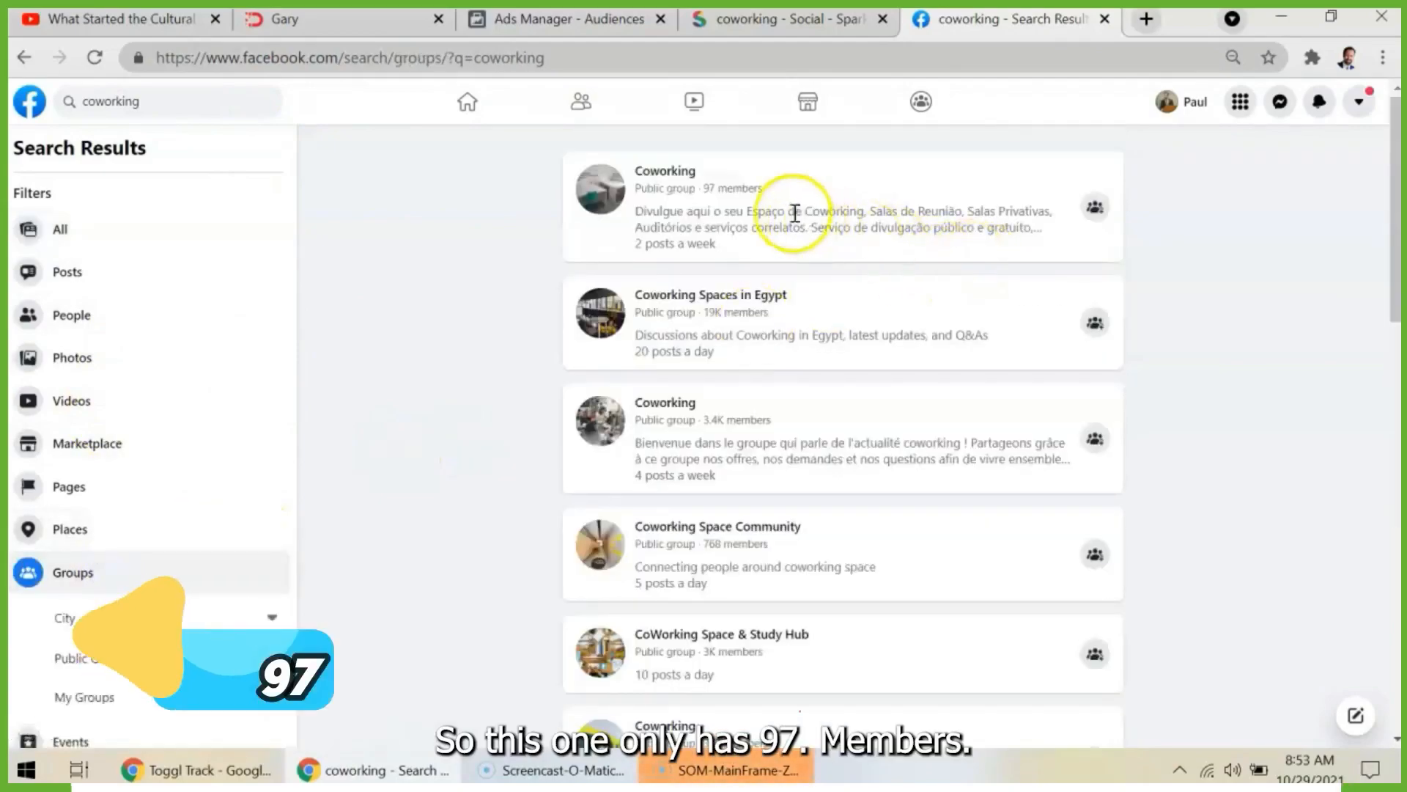
- Compare the member counts of the coworking groups and open "Co-working spaces and shared offices (remote working)"
{"action": "left_click_drag", "start_coordinate": [739, 192], "coordinate": [707, 190]}
{"action": "scroll", "coordinate": [855, 403], "scroll_direction": "down", "scroll_amount": 2}
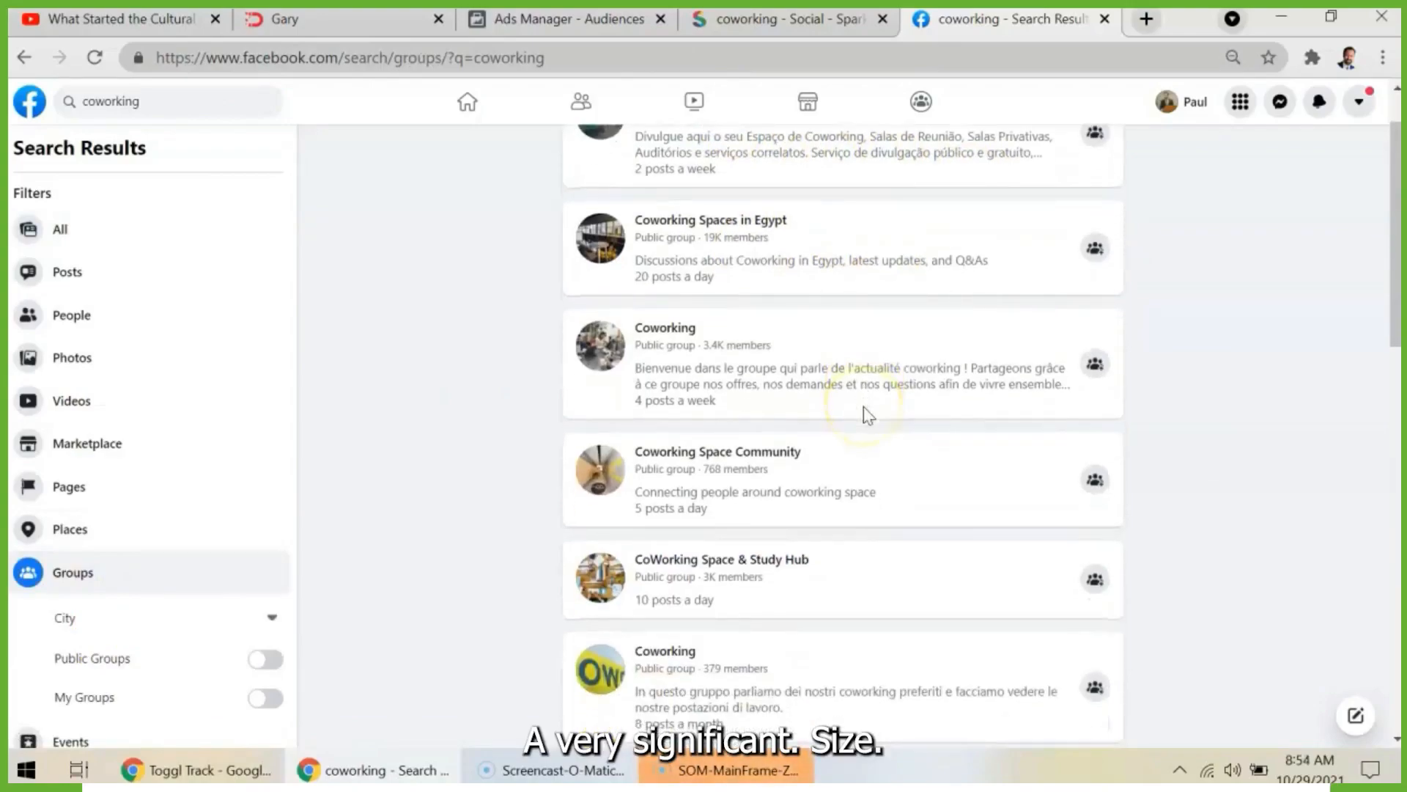
{"action": "scroll", "coordinate": [1068, 452], "scroll_direction": "down", "scroll_amount": 5}
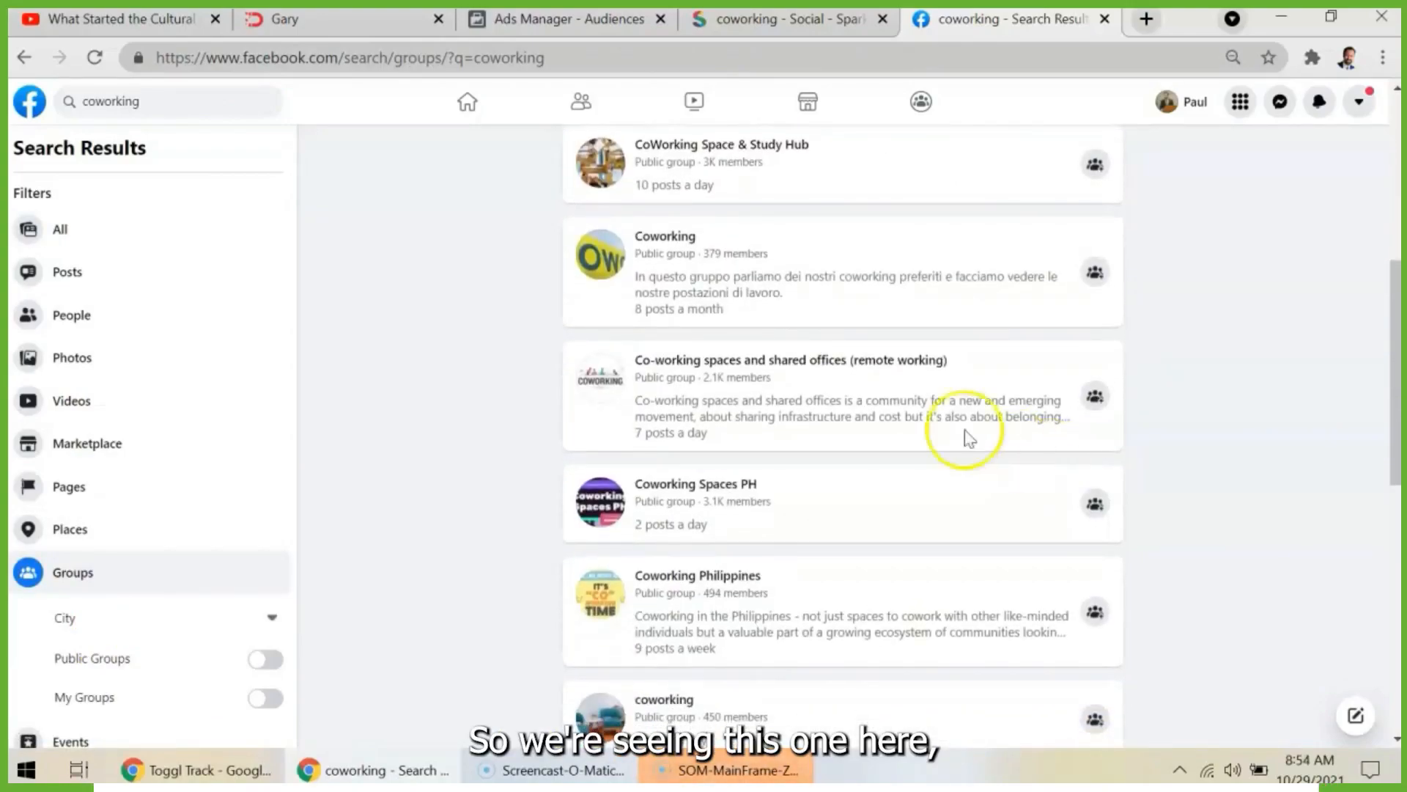
{"action": "mouse_move", "coordinate": [806, 363]}
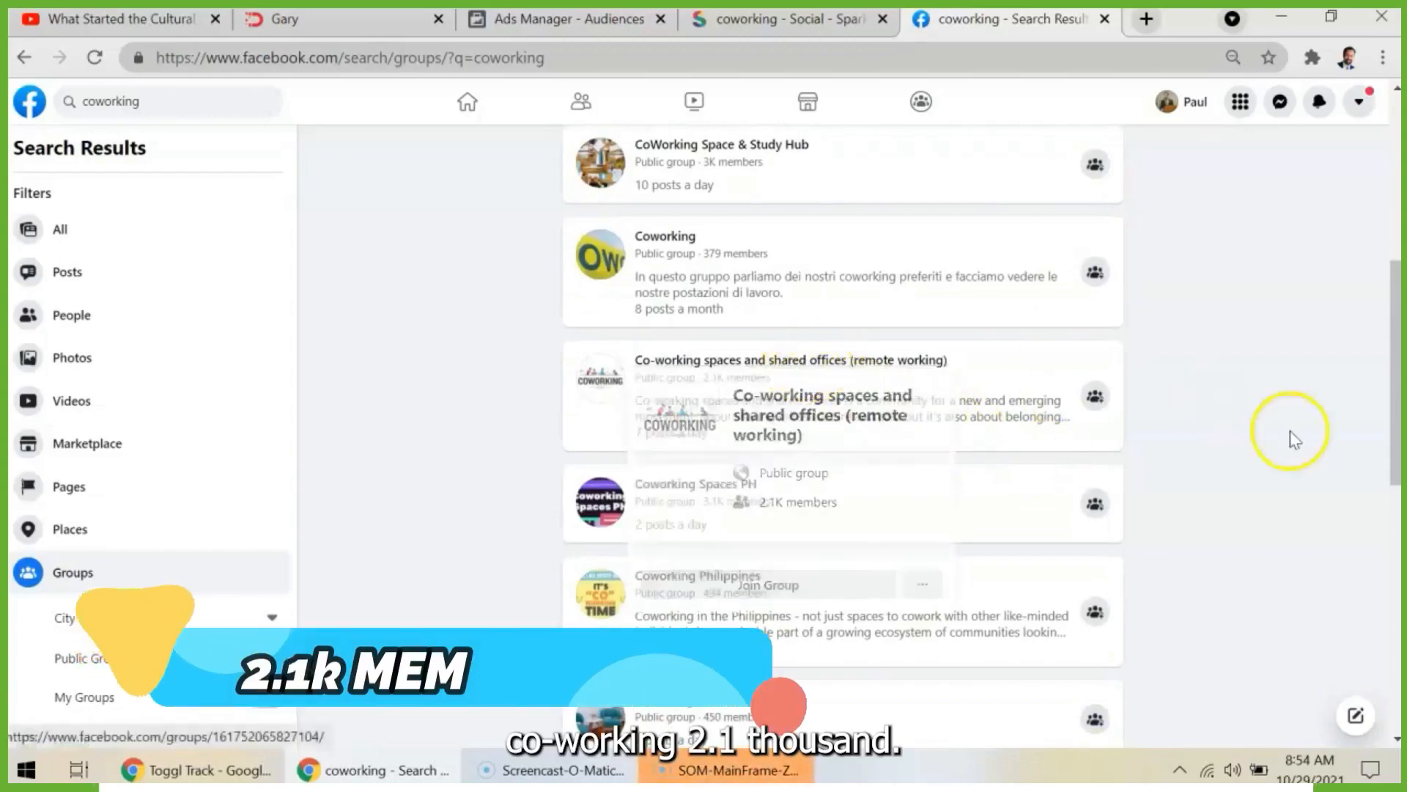
{"action": "scroll", "coordinate": [870, 487], "scroll_direction": "down", "scroll_amount": 2}
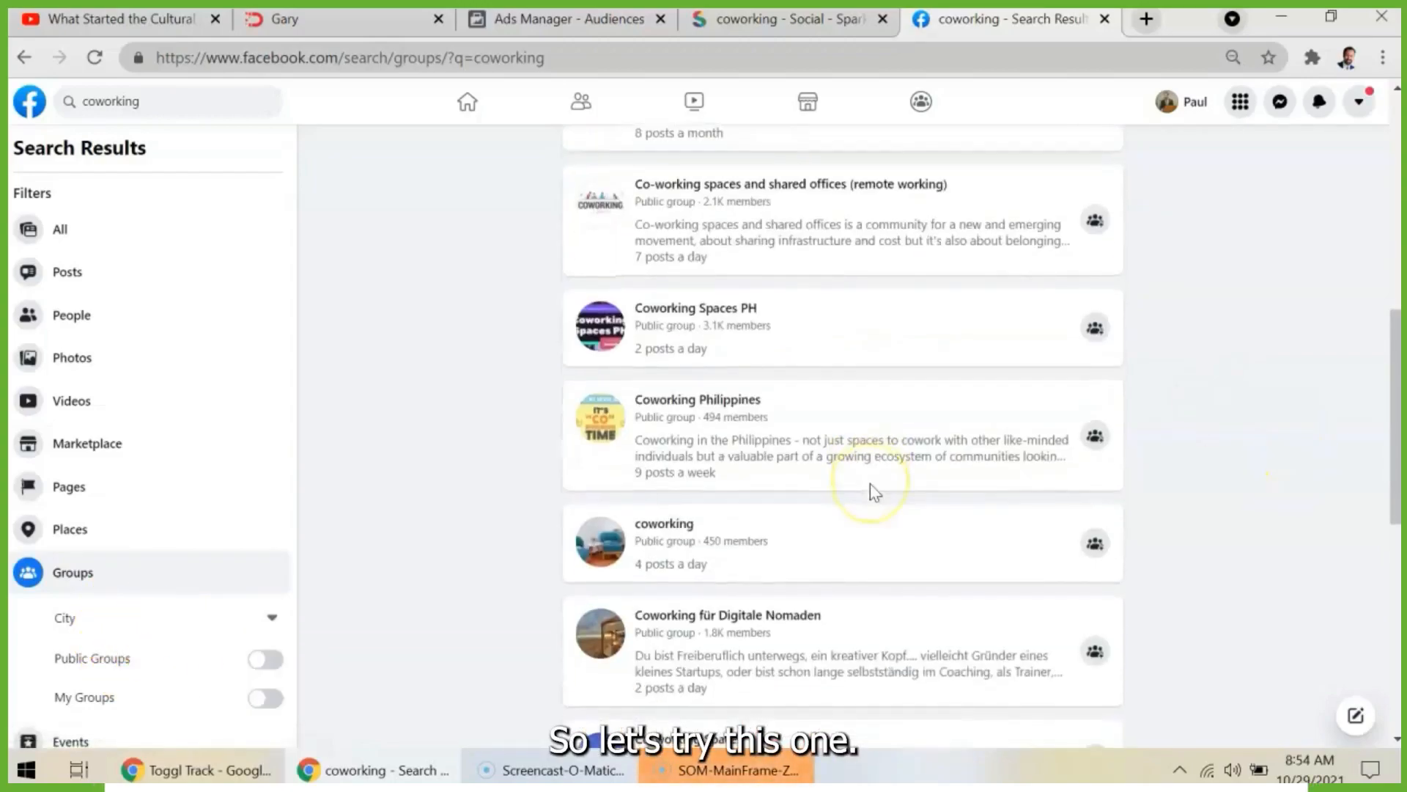
{"action": "scroll", "coordinate": [873, 491], "scroll_direction": "up", "scroll_amount": 2}
{"action": "left_click", "coordinate": [775, 302]}
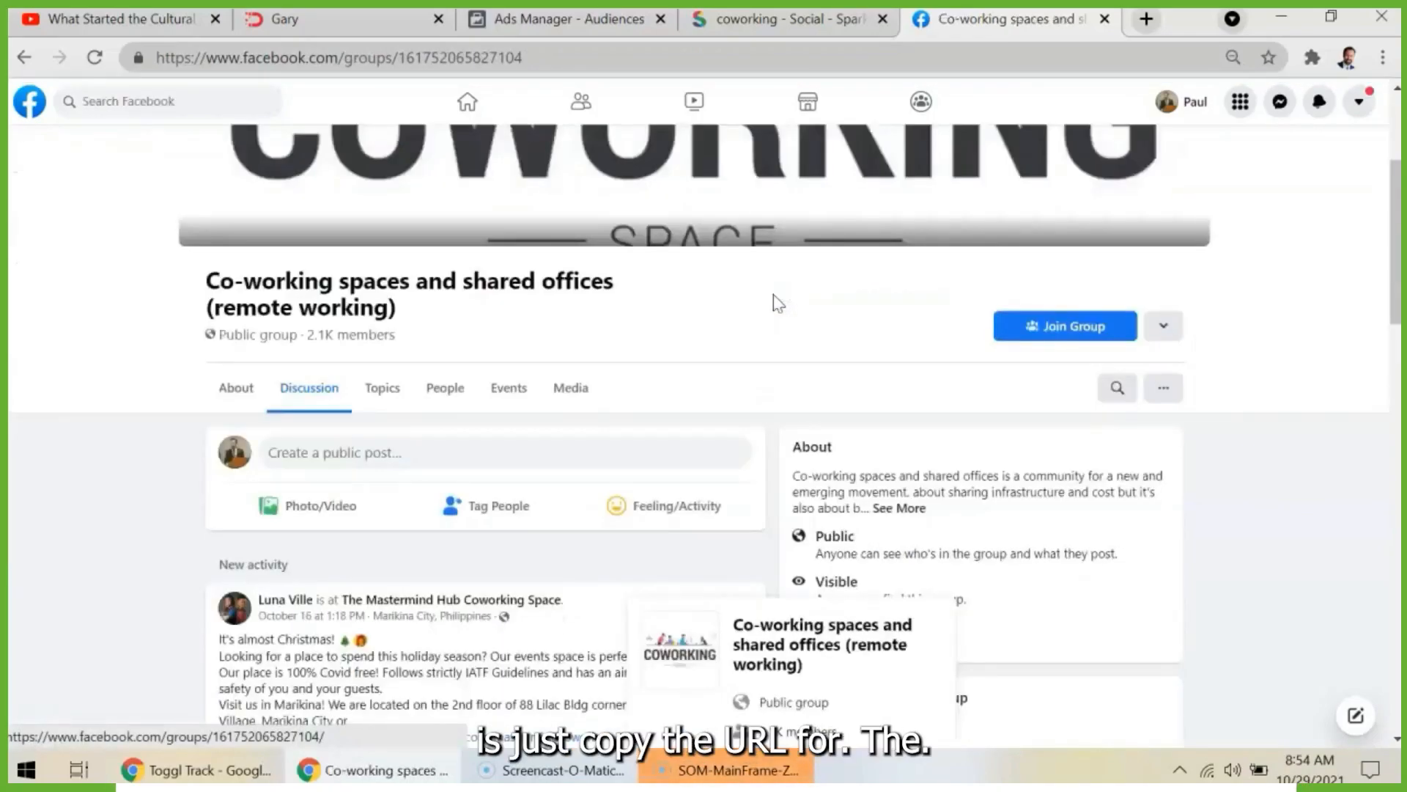
{"action": "left_click", "coordinate": [517, 69]}
{"action": "left_click", "coordinate": [513, 66]}
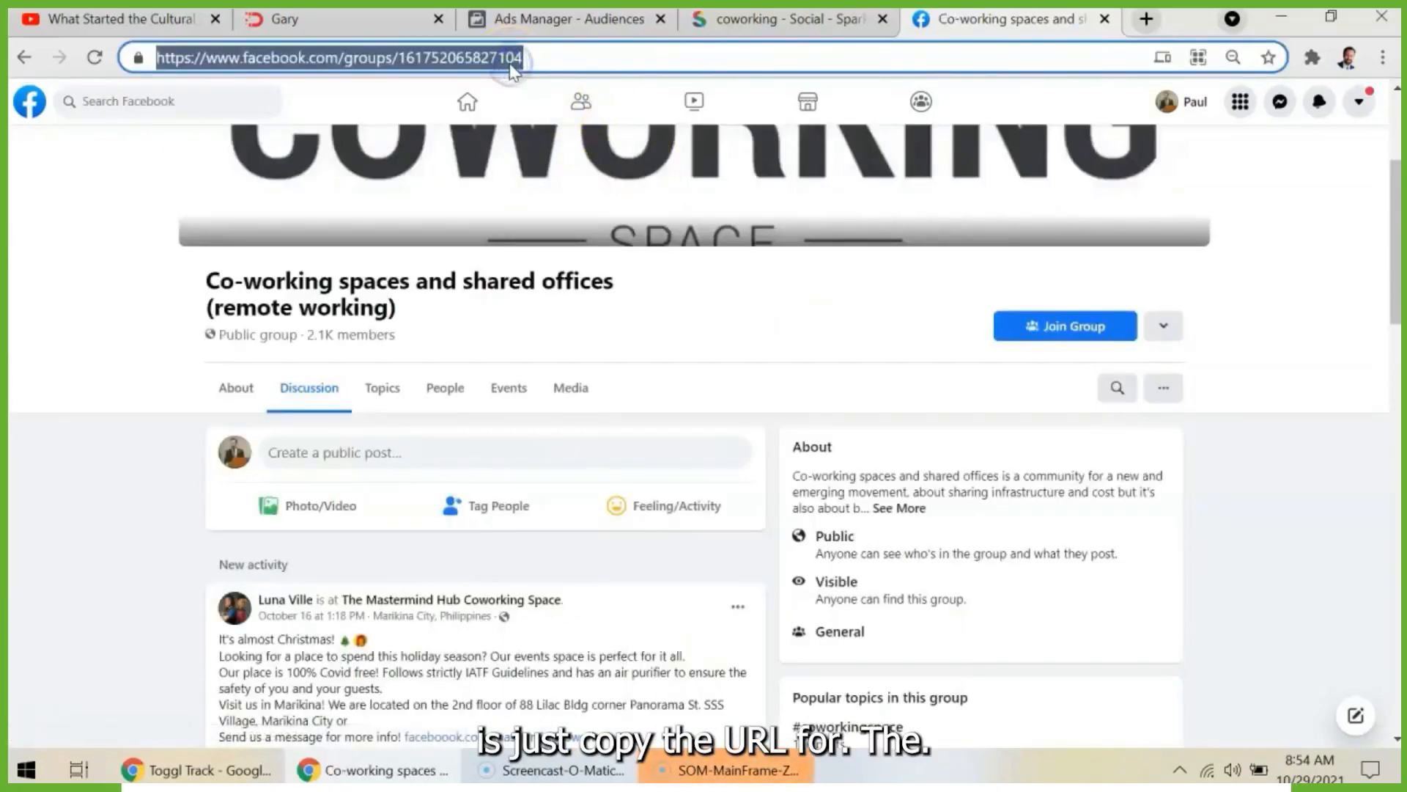
{"action": "key", "text": "ctrl+x"}
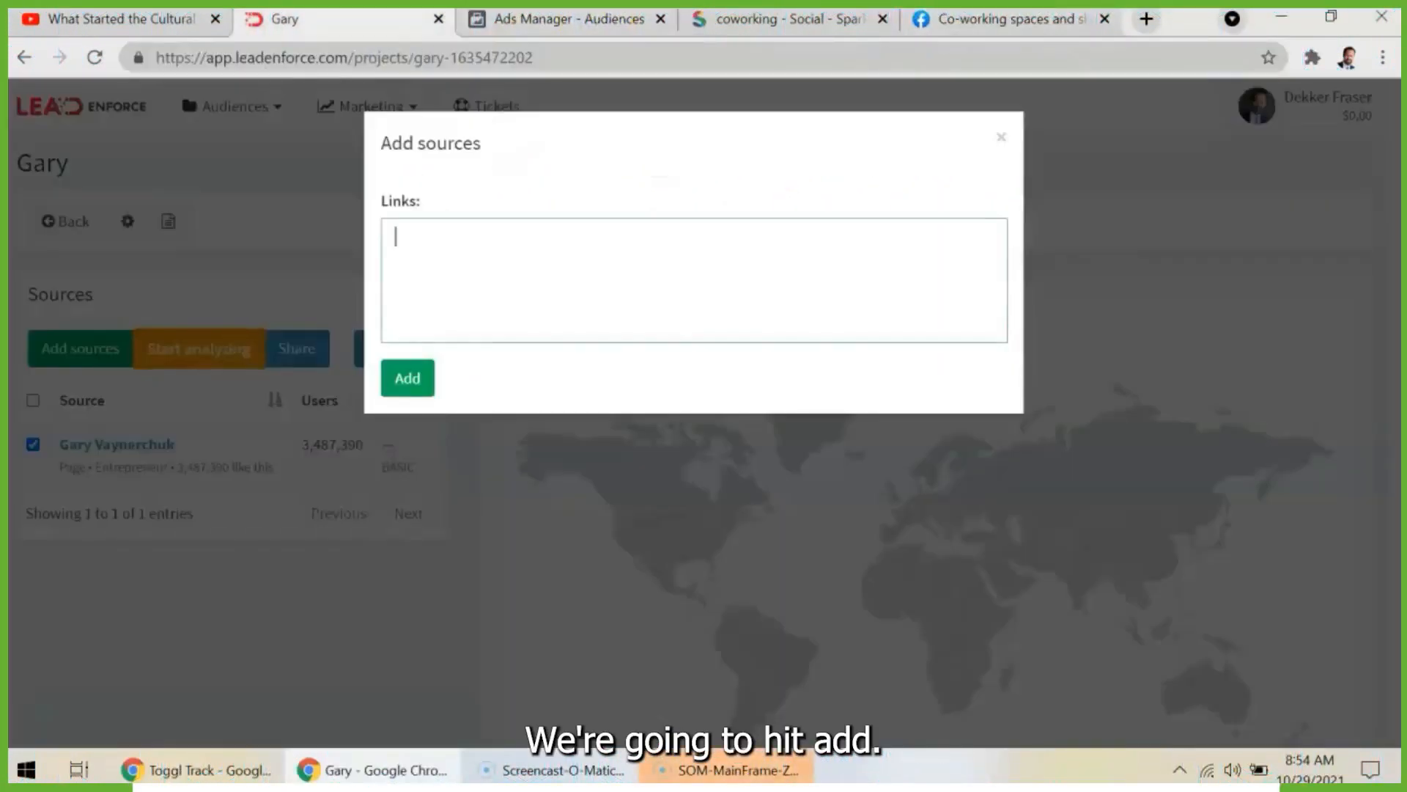
{"action": "key", "text": "ctrl+v"}
{"action": "left_click", "coordinate": [416, 379]}
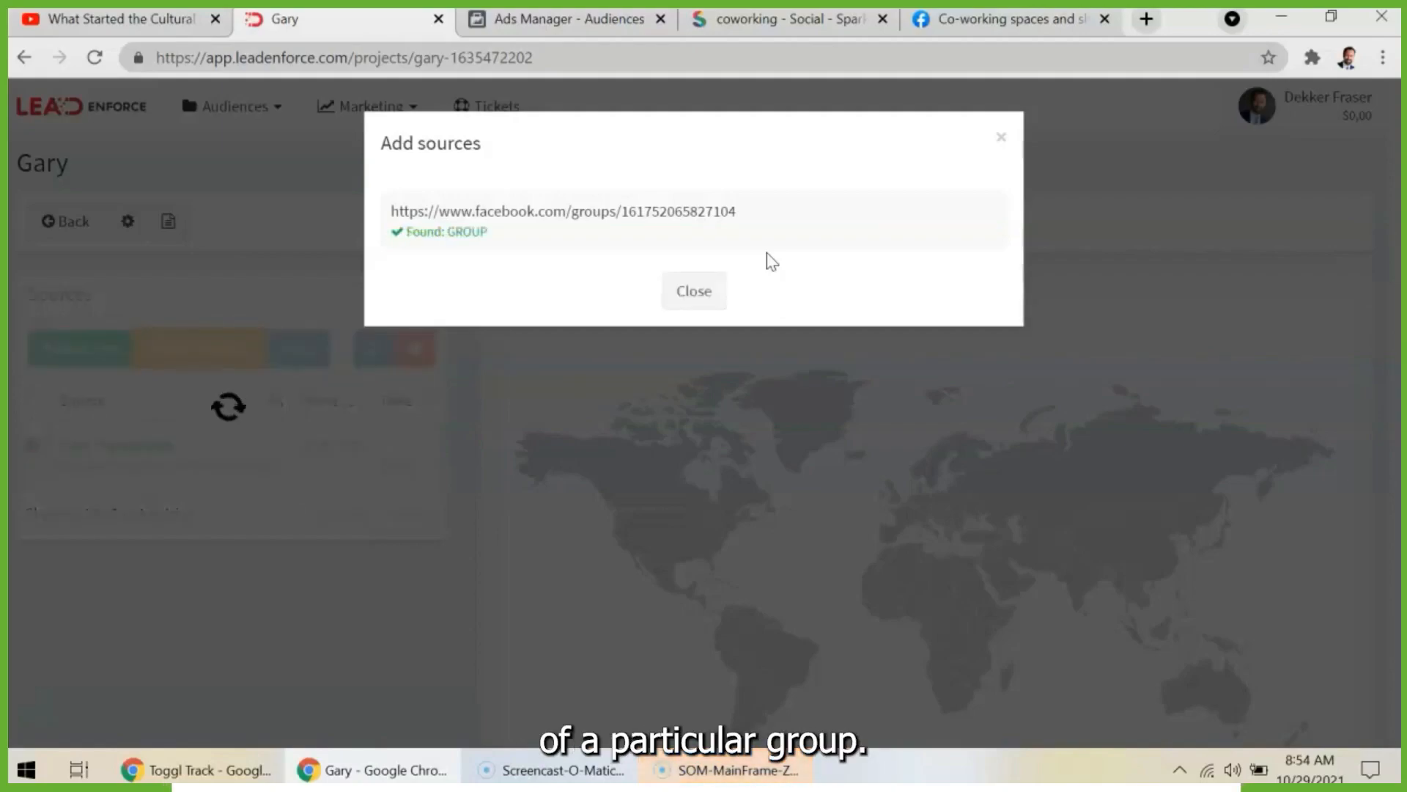
{"action": "left_click", "coordinate": [693, 288]}
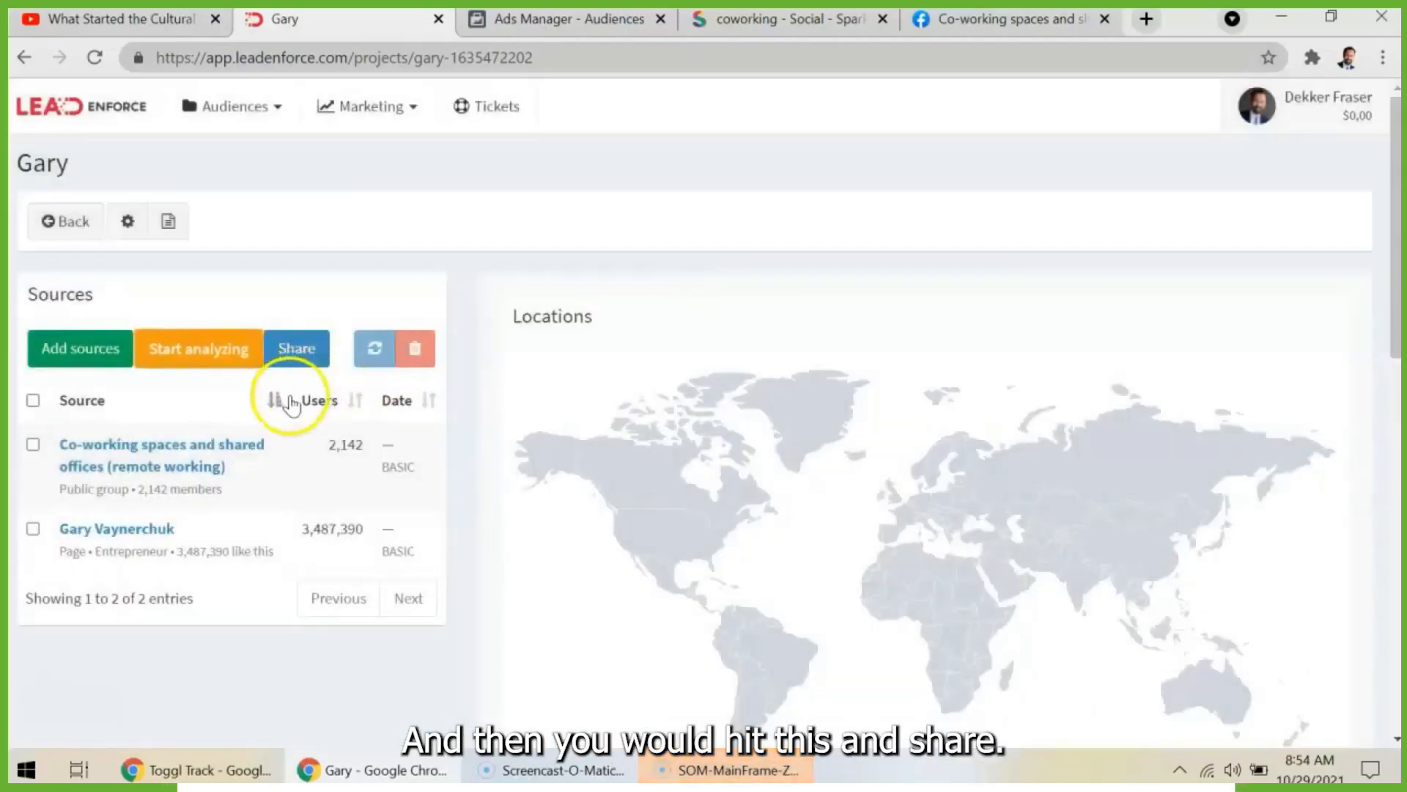
- Begin sharing the "Co-working spaces and shared offices (remote working)" source as a new audience and accept the Marketing Agreement terms
{"action": "left_click", "coordinate": [33, 445]}
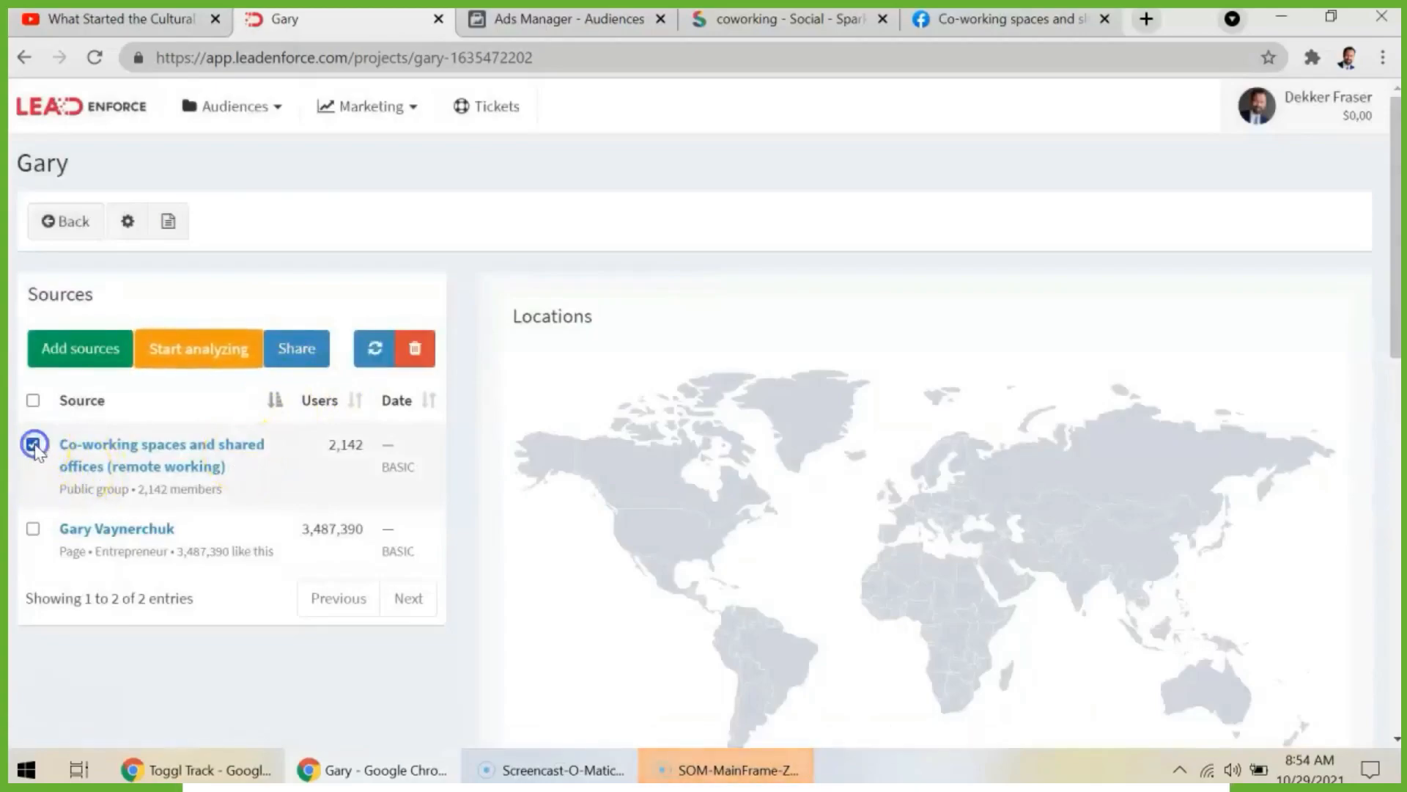
{"action": "left_click", "coordinate": [308, 343]}
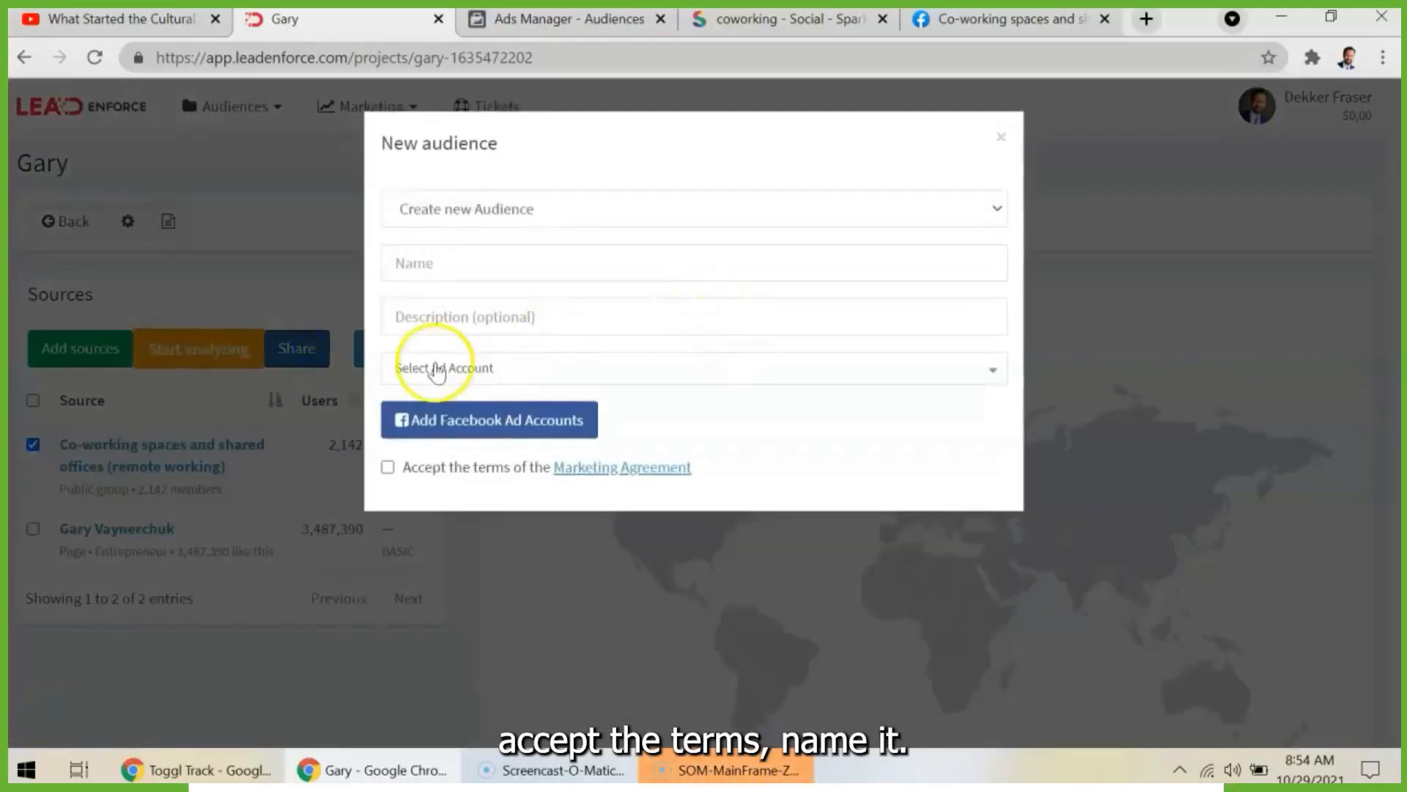
{"action": "left_click", "coordinate": [389, 469]}
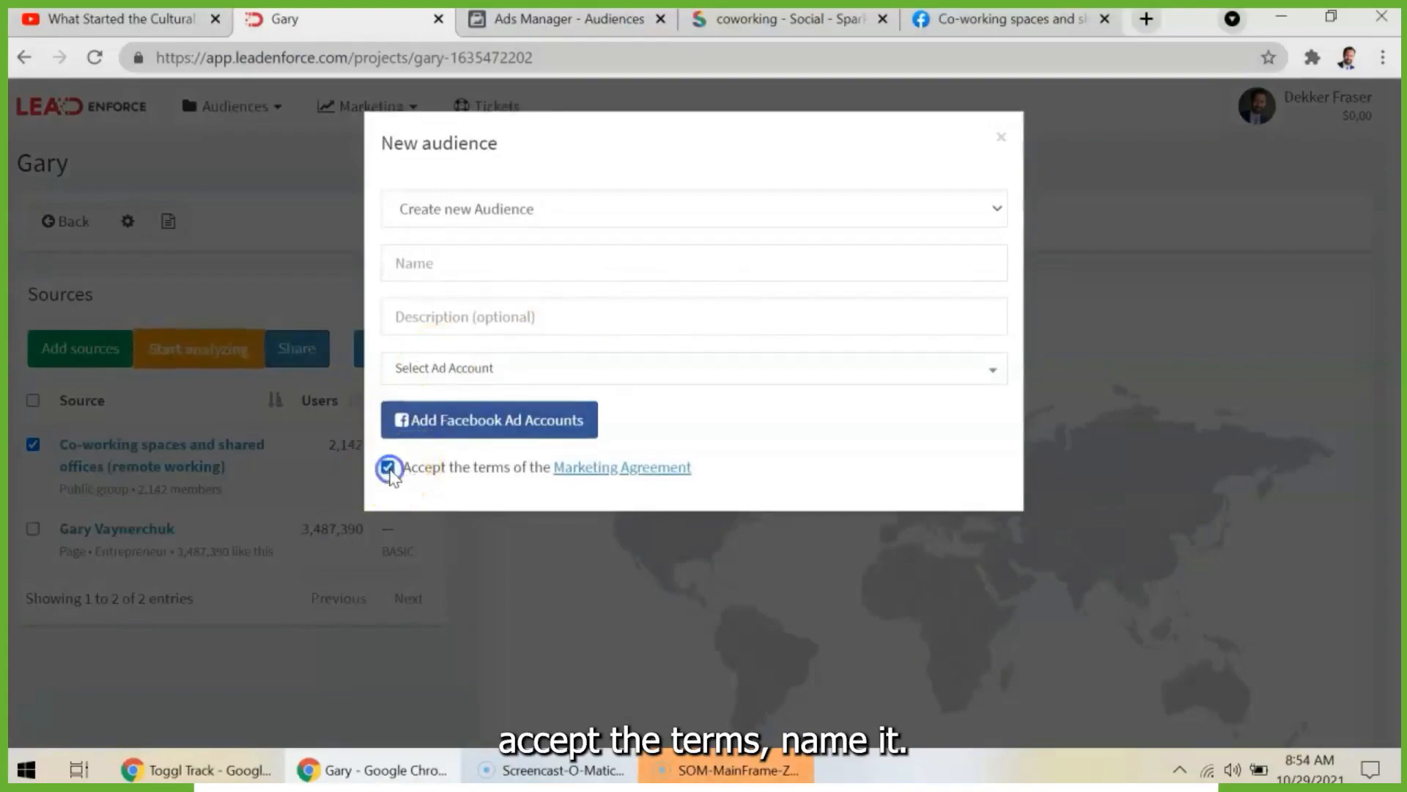
- Name the new audience "Coworking group members" and assign it to the listed ad account, leaving the description empty
{"action": "left_click", "coordinate": [528, 261]}
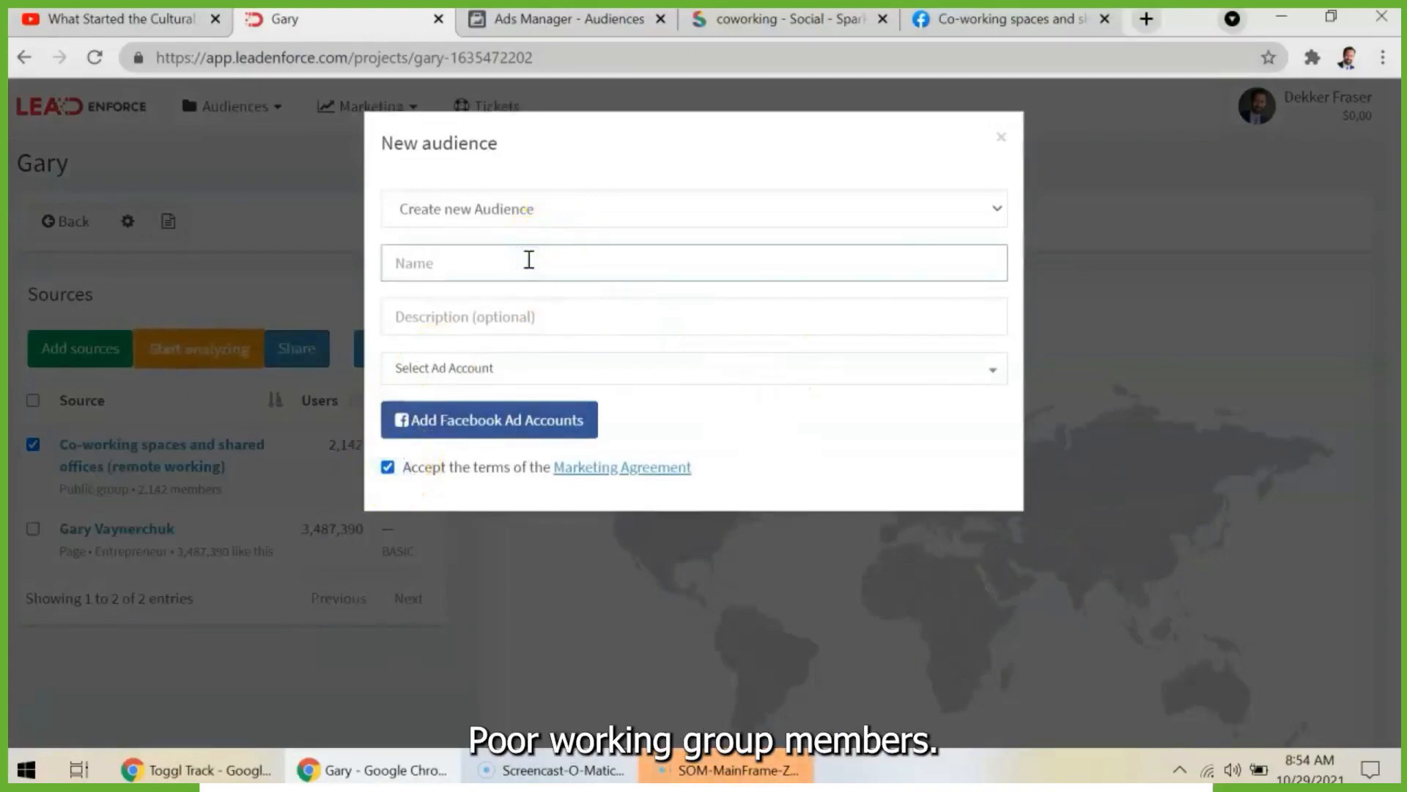
{"action": "type", "text": "Coworking group members"}
{"action": "left_click", "coordinate": [493, 317]}
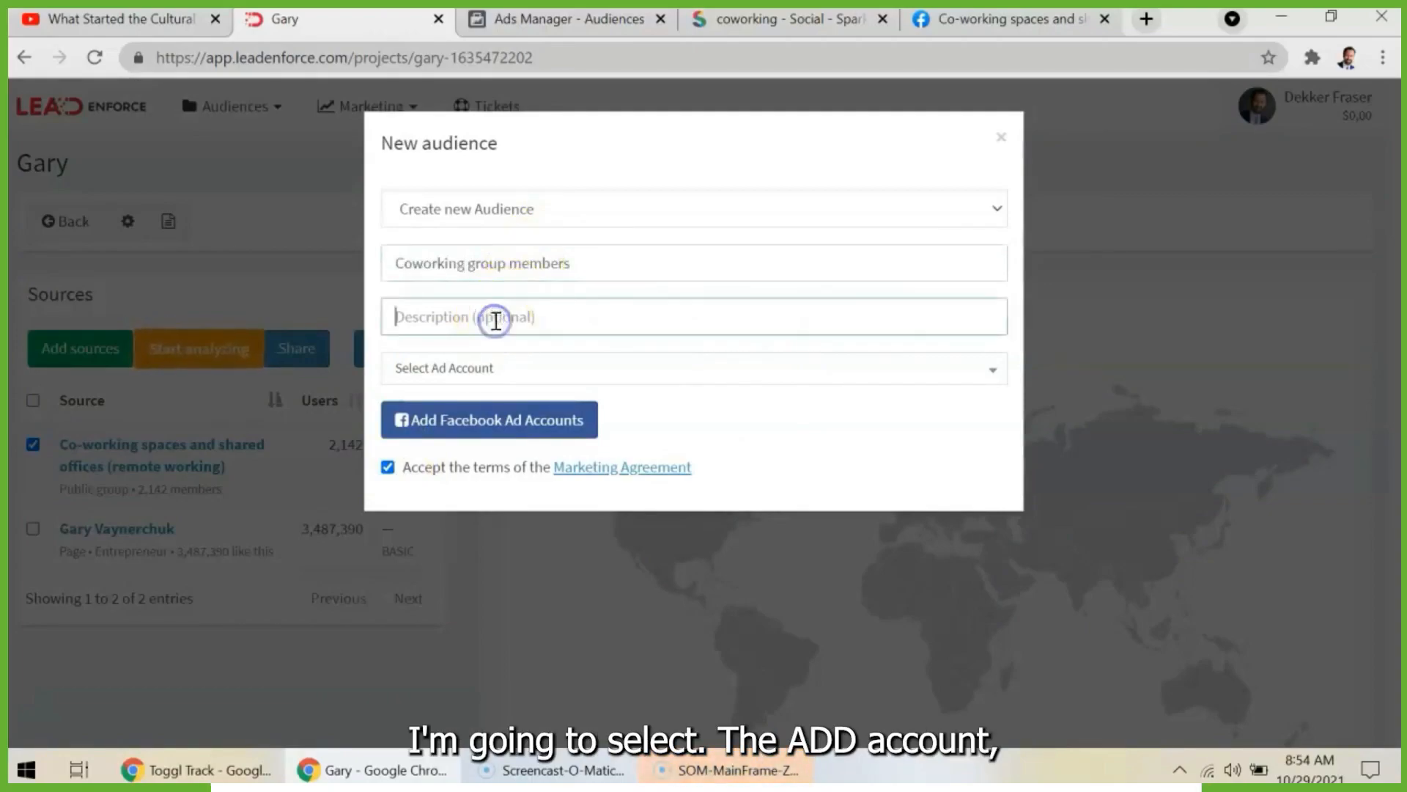
{"action": "left_click", "coordinate": [497, 371]}
{"action": "left_click", "coordinate": [468, 470]}
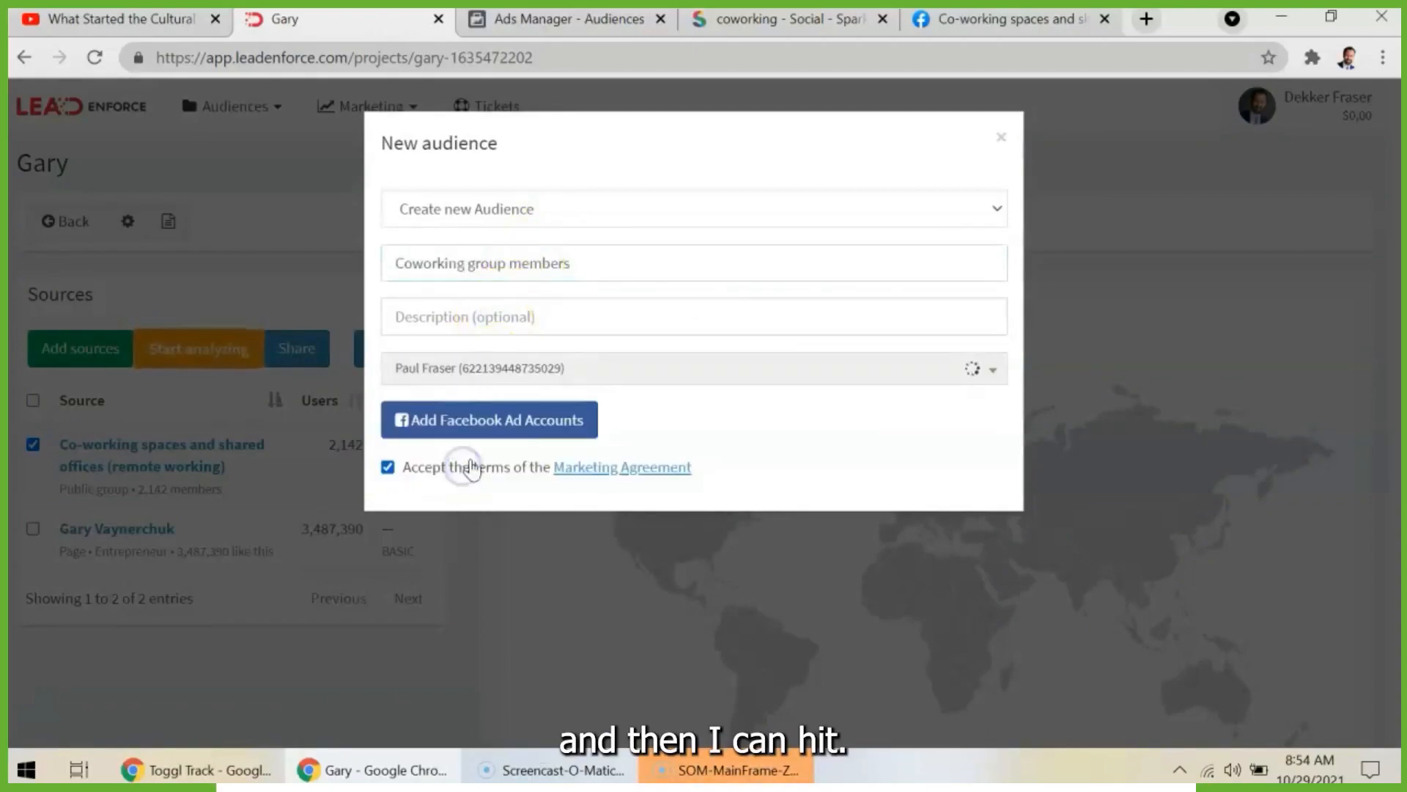
{"action": "left_click", "coordinate": [513, 319]}
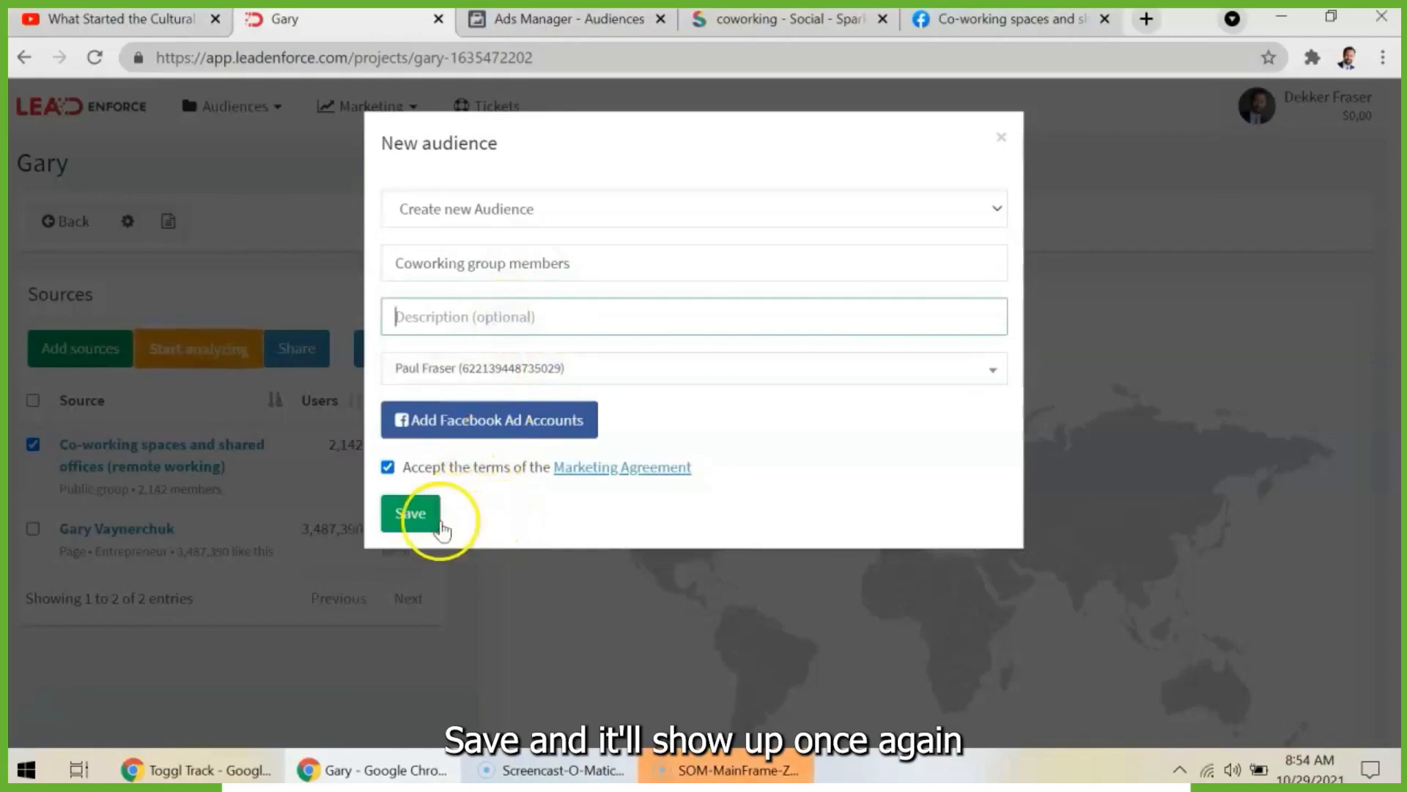
{"action": "left_click", "coordinate": [559, 19]}
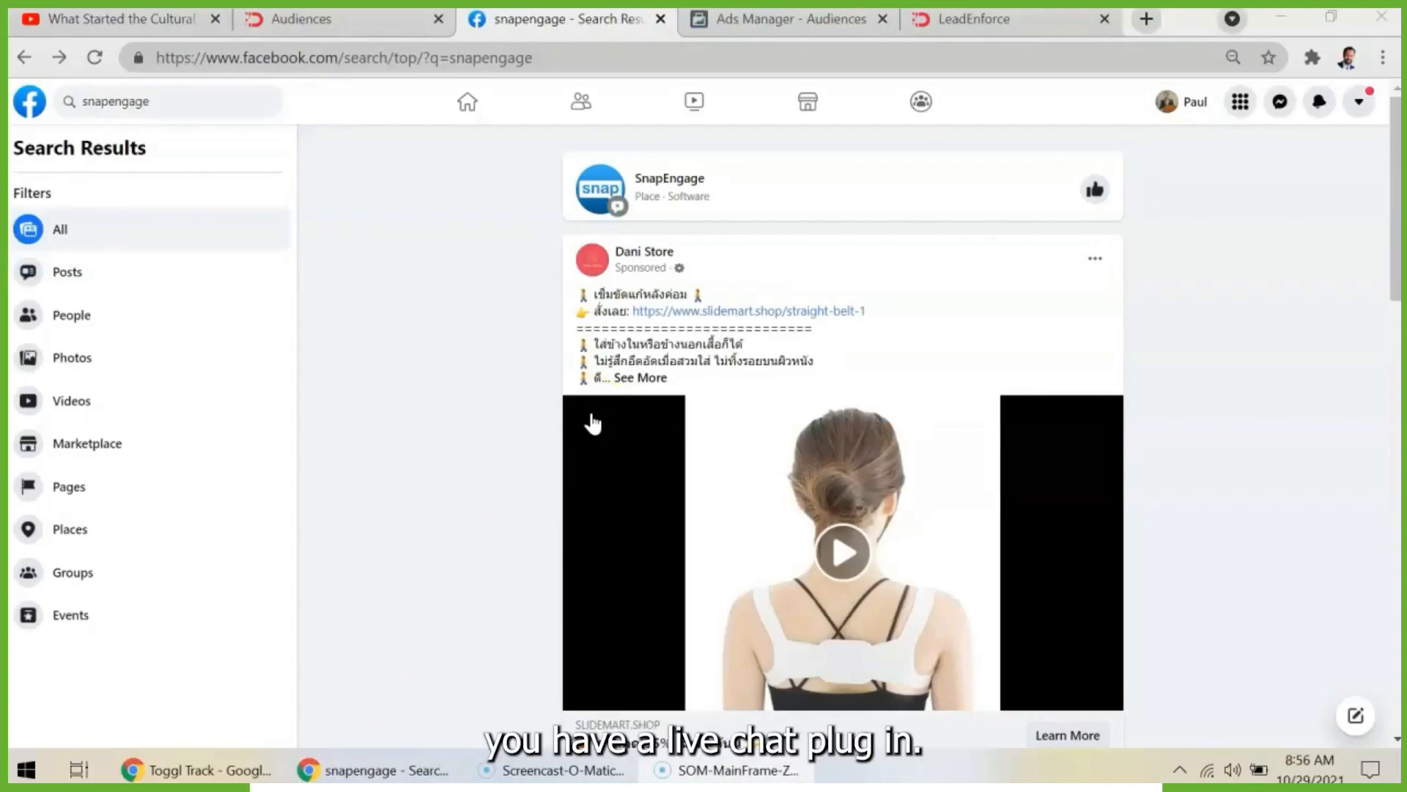
{"action": "left_click", "coordinate": [233, 104]}
{"action": "left_click", "coordinate": [455, 189]}
{"action": "left_click", "coordinate": [225, 102]}
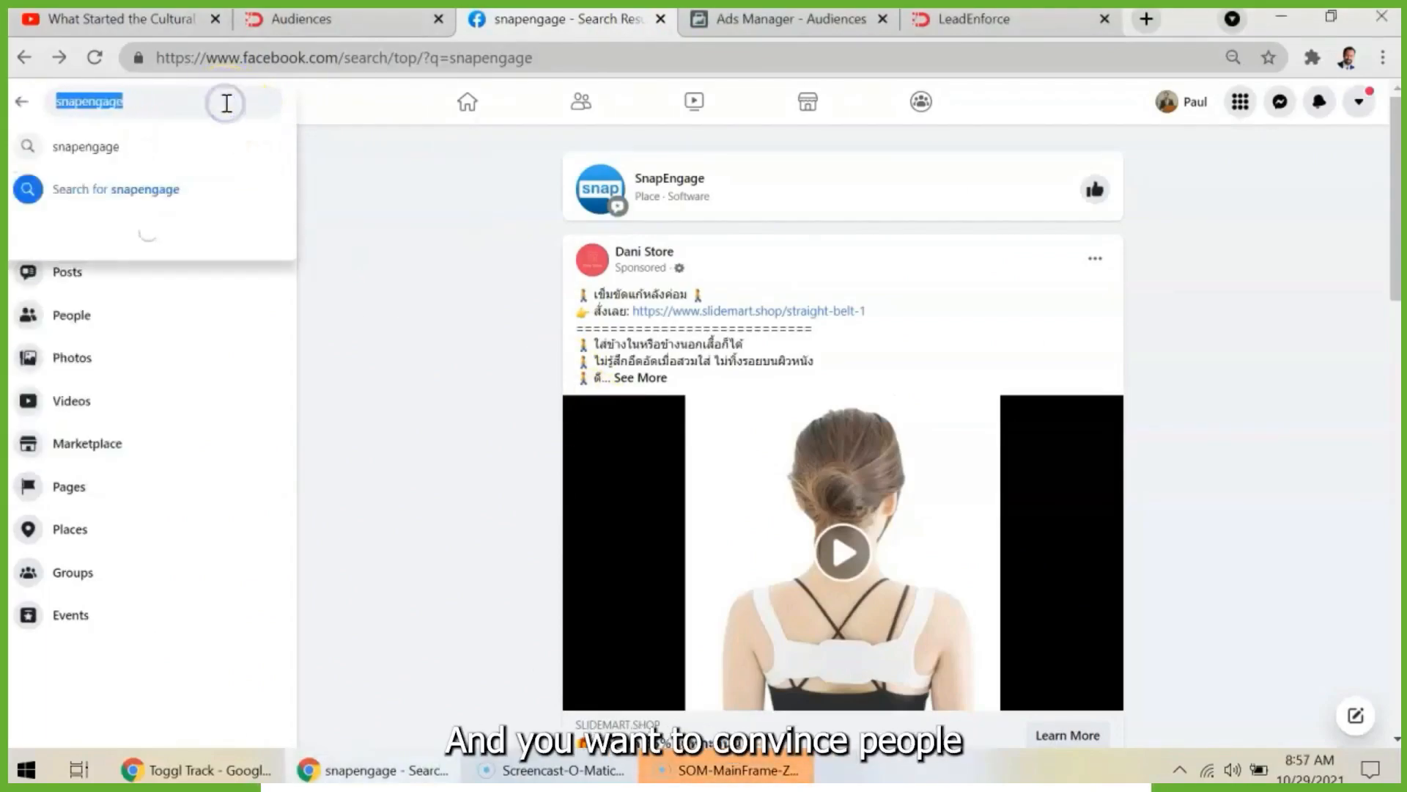
{"action": "left_click", "coordinate": [477, 212]}
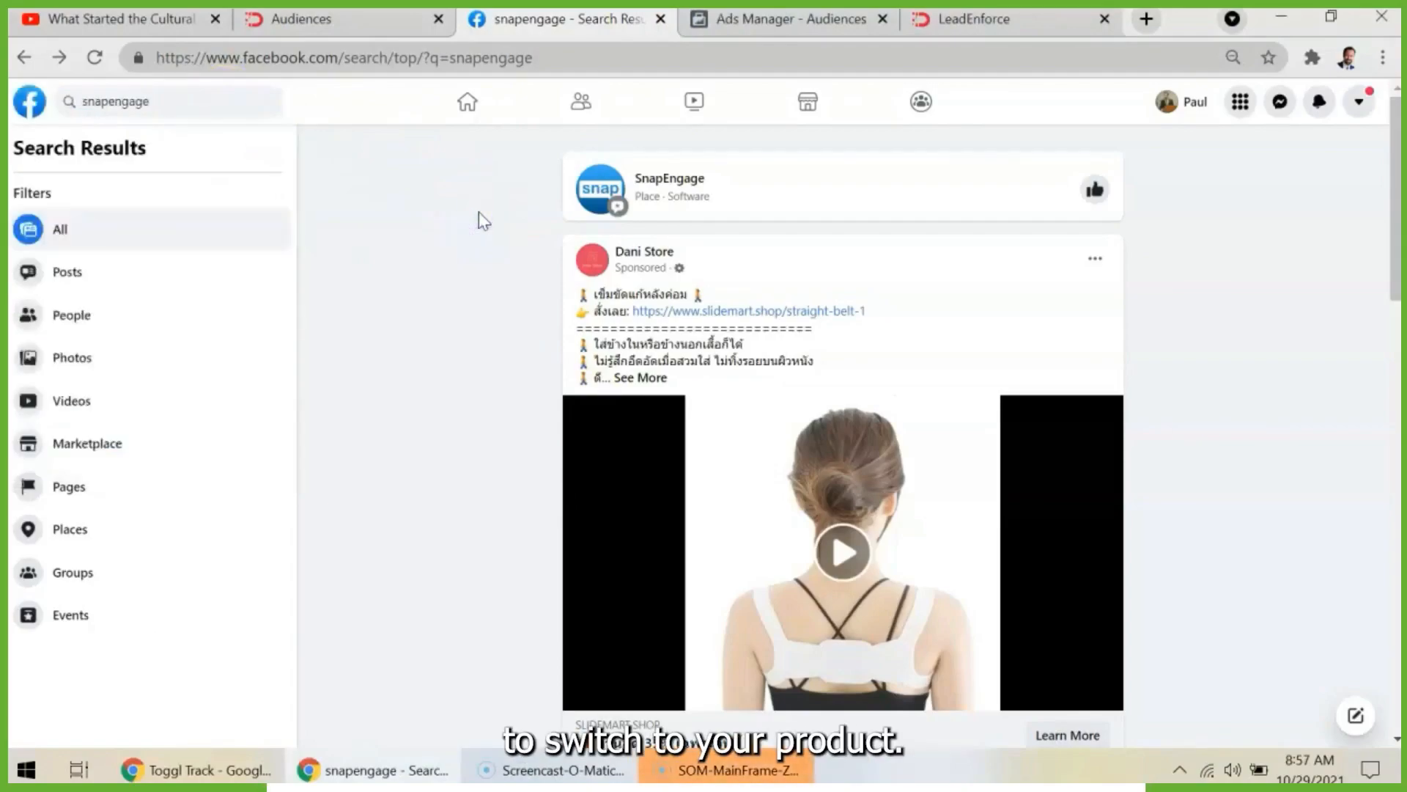
{"action": "left_click", "coordinate": [225, 106]}
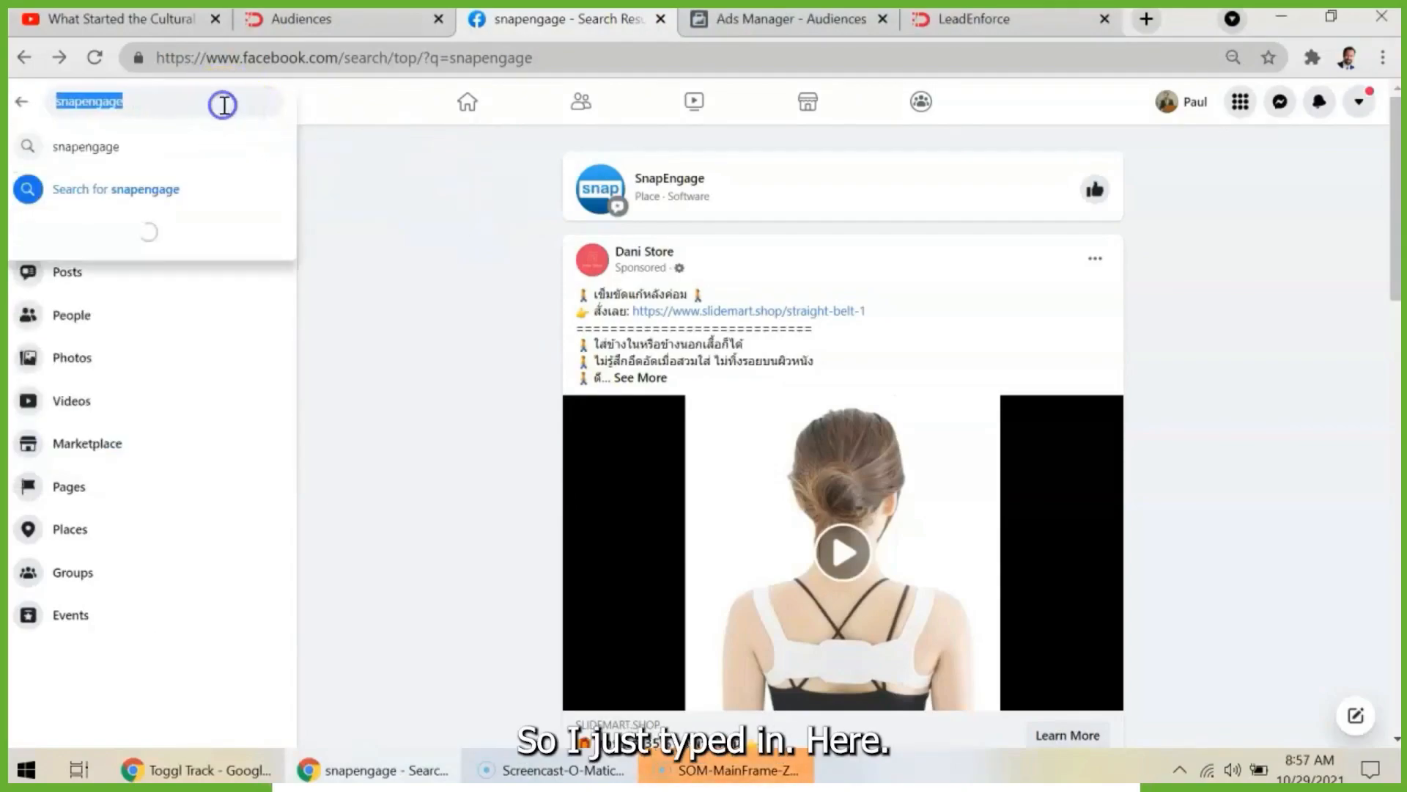
{"action": "type", "text": "sn"}
{"action": "key", "text": "BackSpace"}
{"action": "key", "text": "BackSpace"}
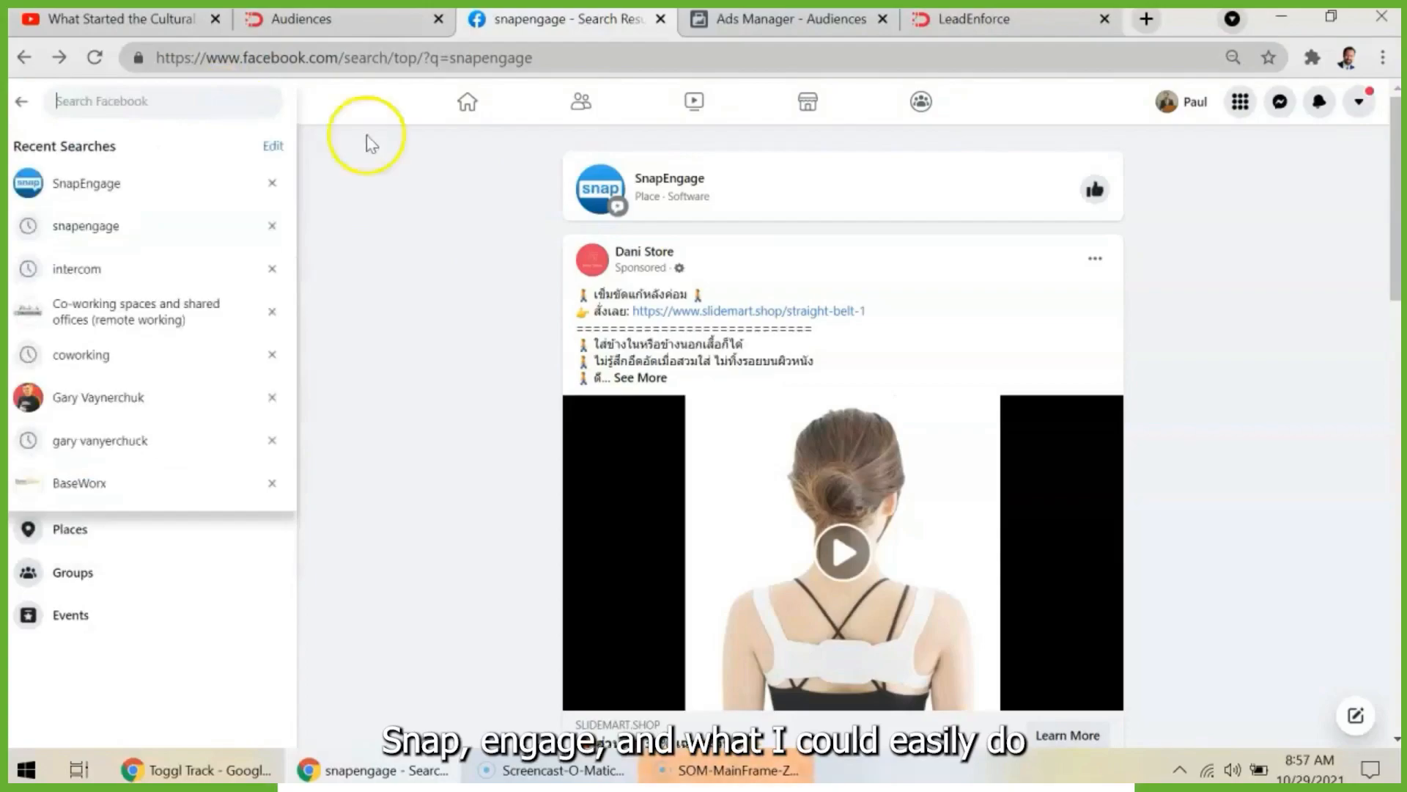
{"action": "left_click", "coordinate": [512, 188]}
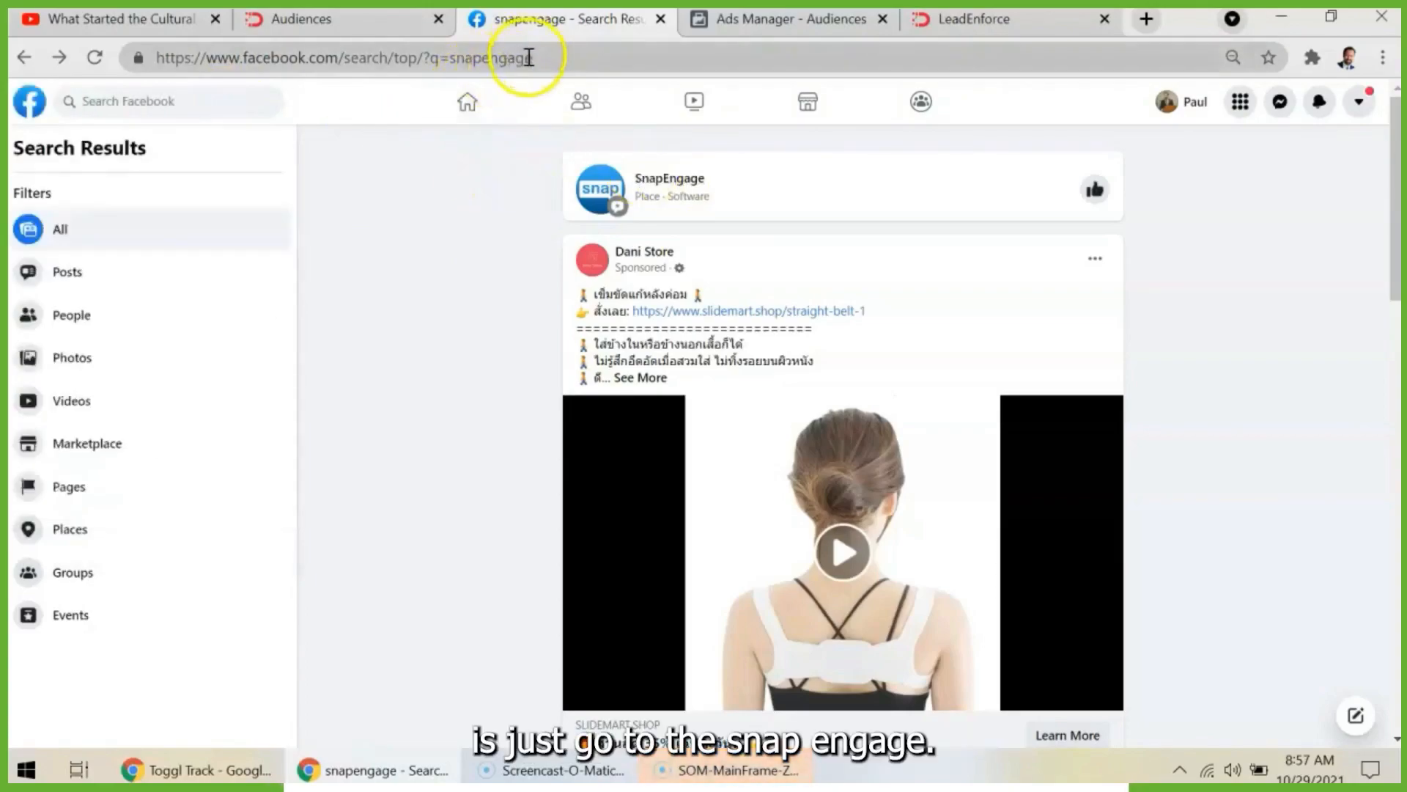
- Open the SnapEngage page from the Facebook search results, take its URL from the browser and switch to LeadEnforce's Audiences list
{"action": "left_click", "coordinate": [669, 179]}
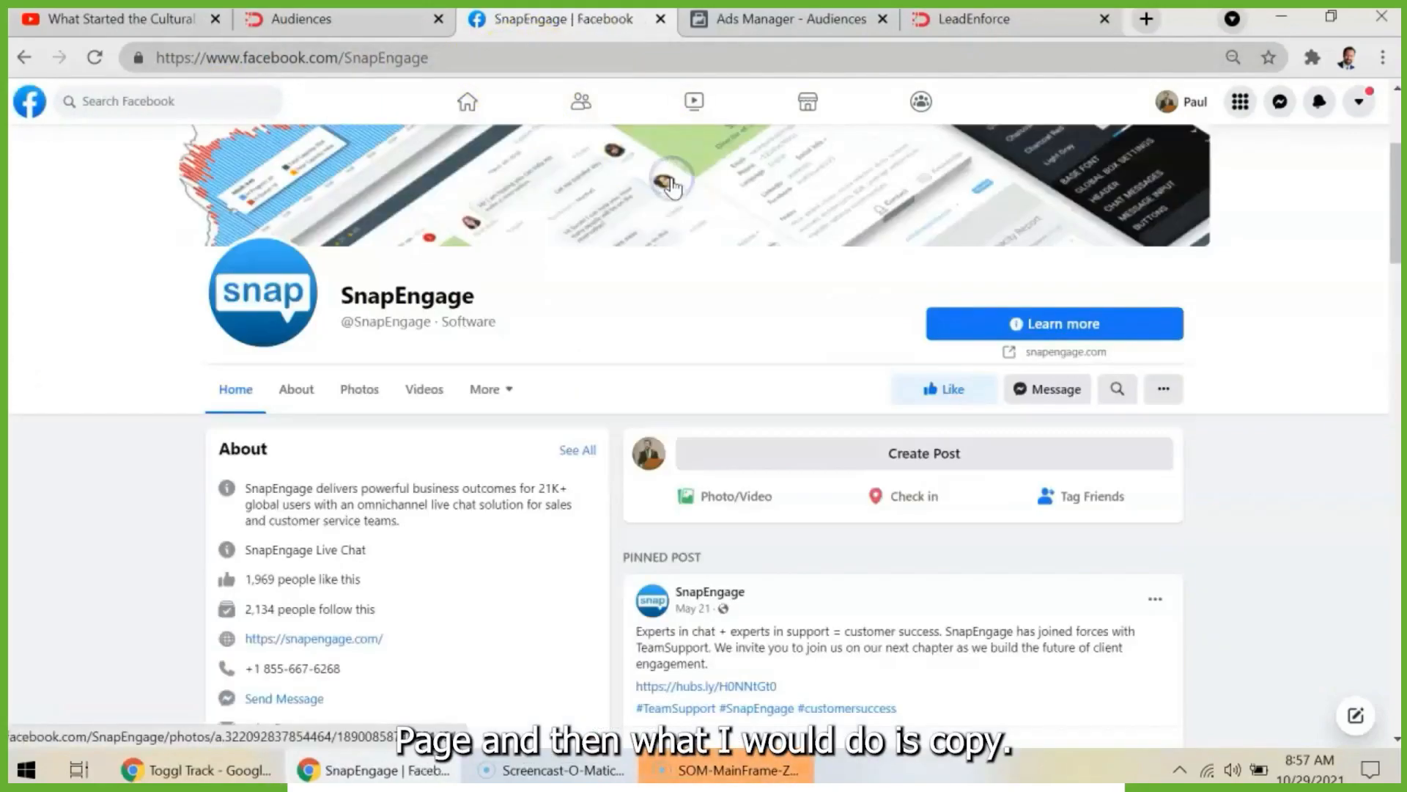
{"action": "left_click", "coordinate": [511, 57]}
{"action": "key", "text": "BackSpace"}
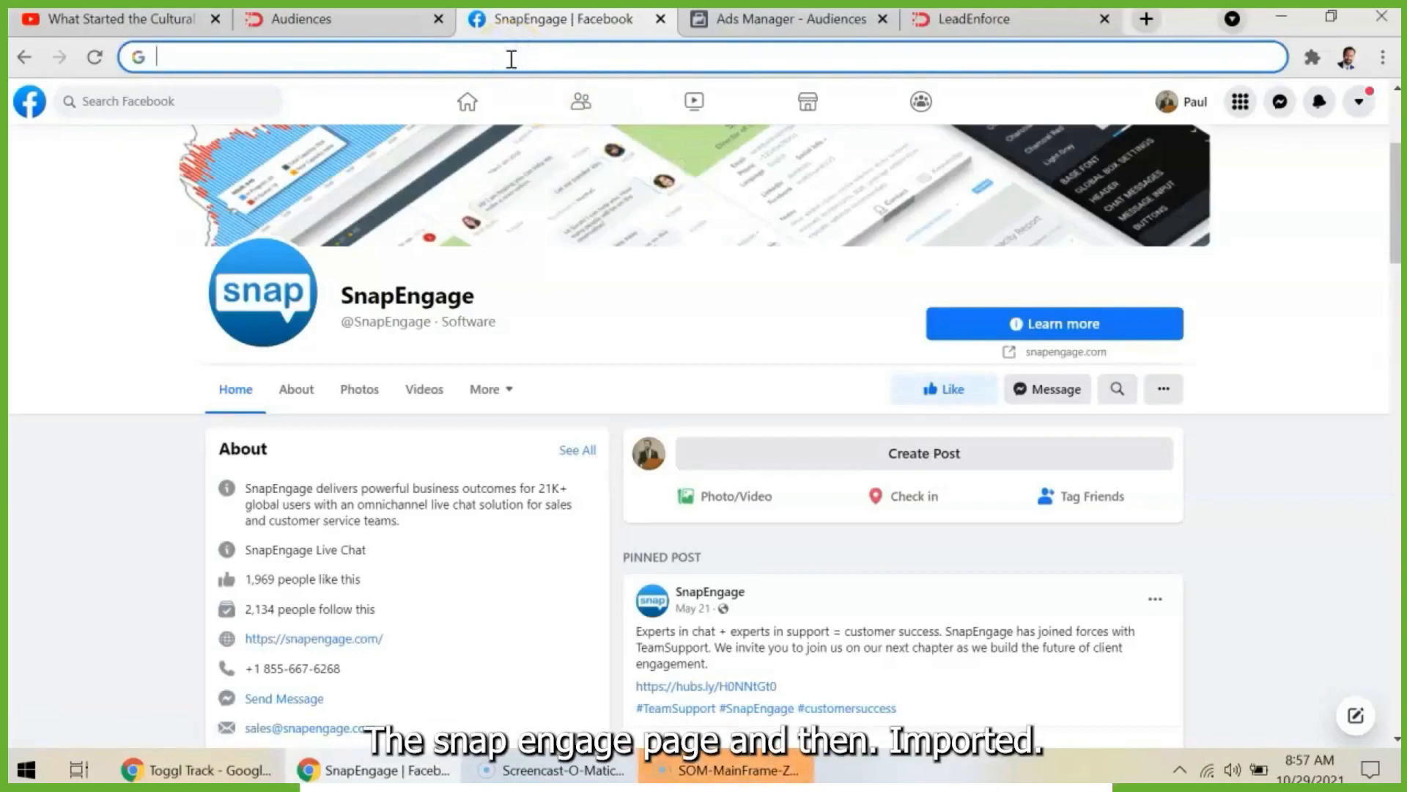
{"action": "left_click", "coordinate": [400, 21]}
{"action": "left_click", "coordinate": [577, 327]}
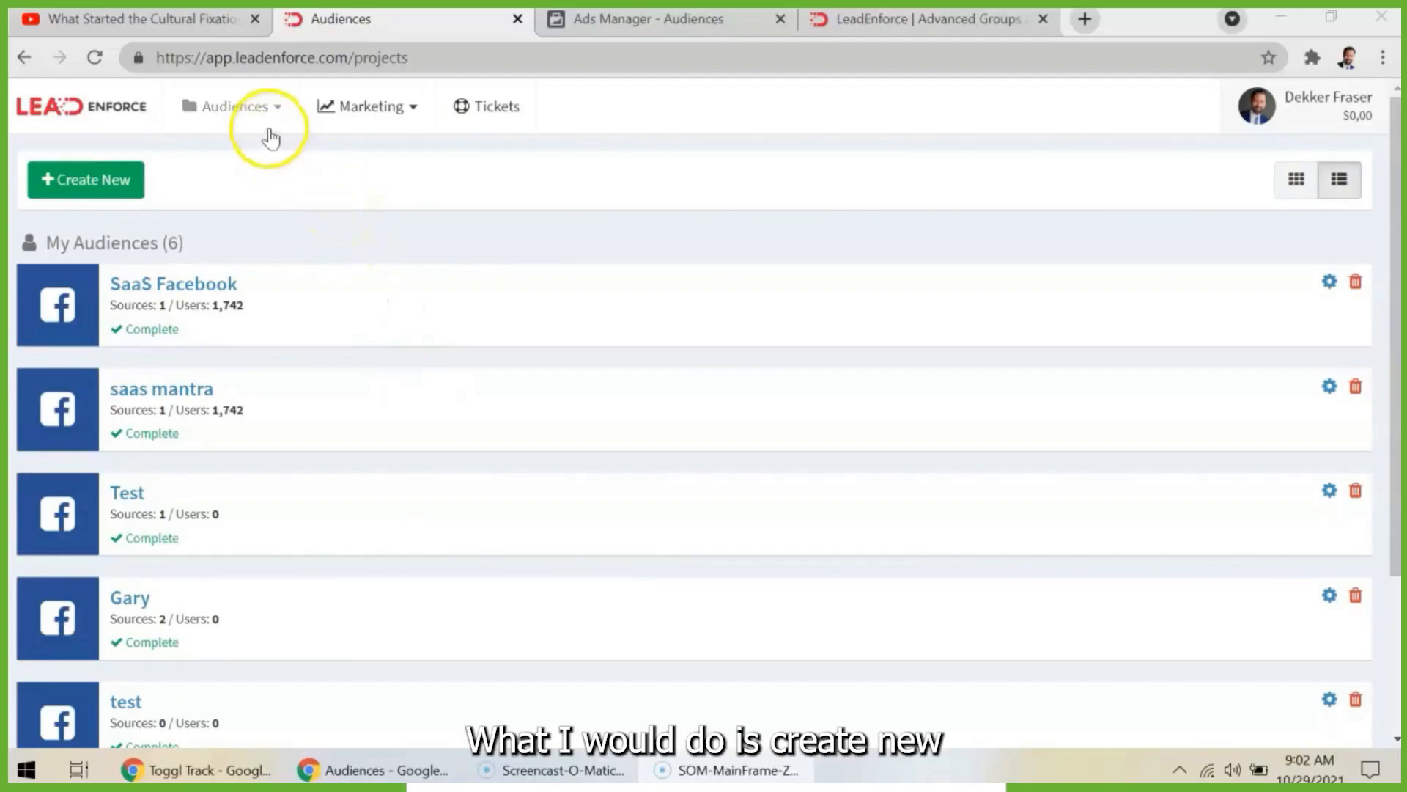
- Create a new audience source named "LinkedIn Targeting for Facebook" with LinkedIn as its source type
{"action": "left_click", "coordinate": [104, 179]}
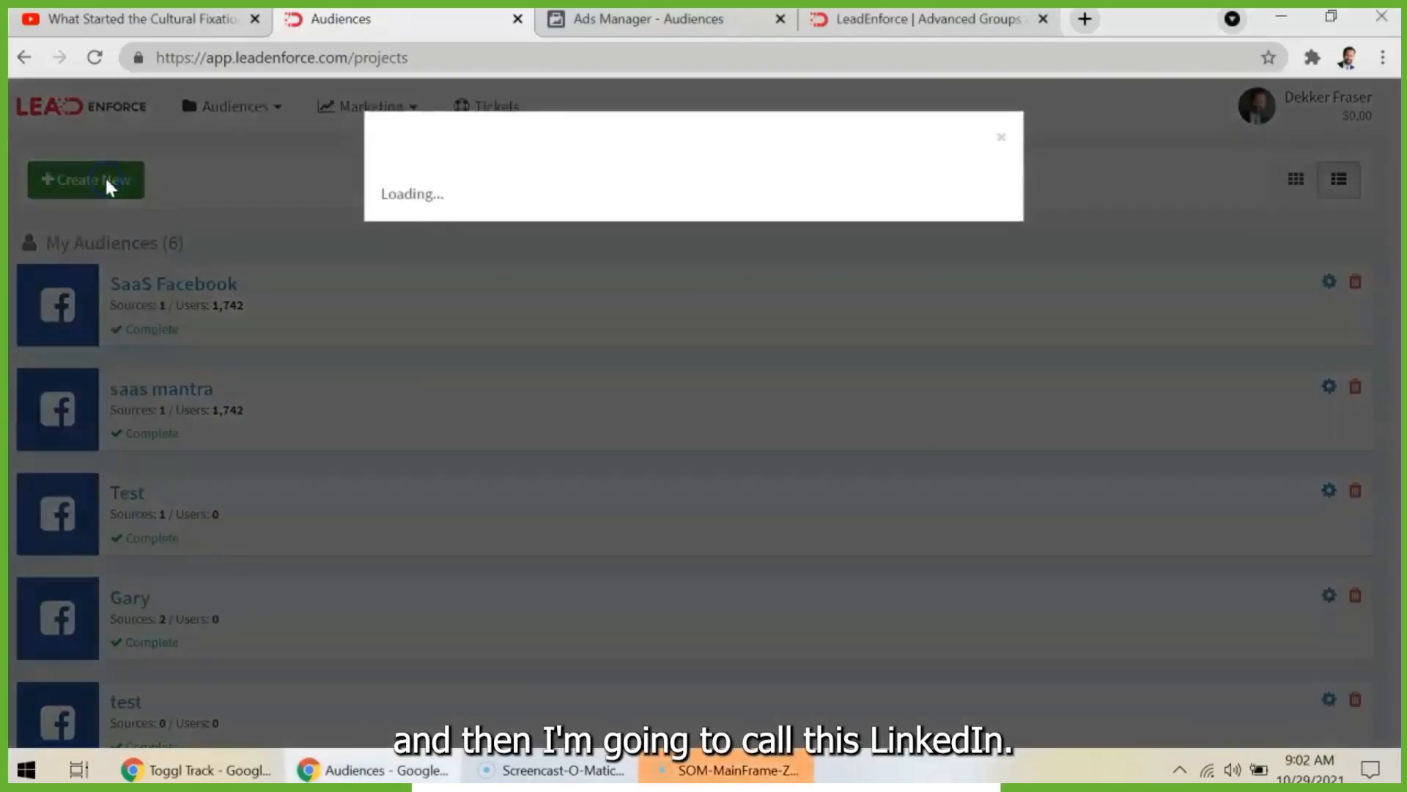
{"action": "left_click", "coordinate": [463, 235]}
{"action": "type", "text": "LinkedIn Targeting"}
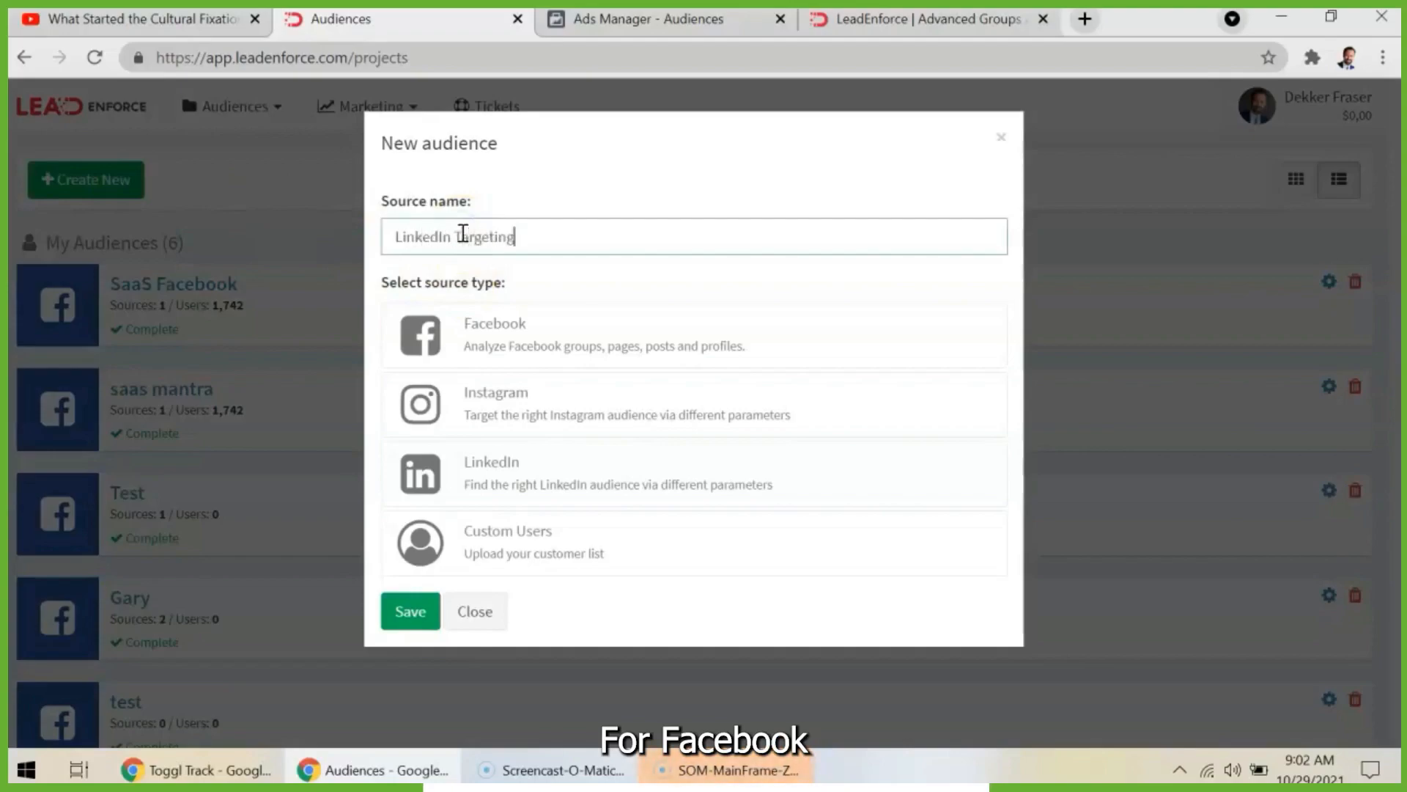
{"action": "type", "text": " for Facebook"}
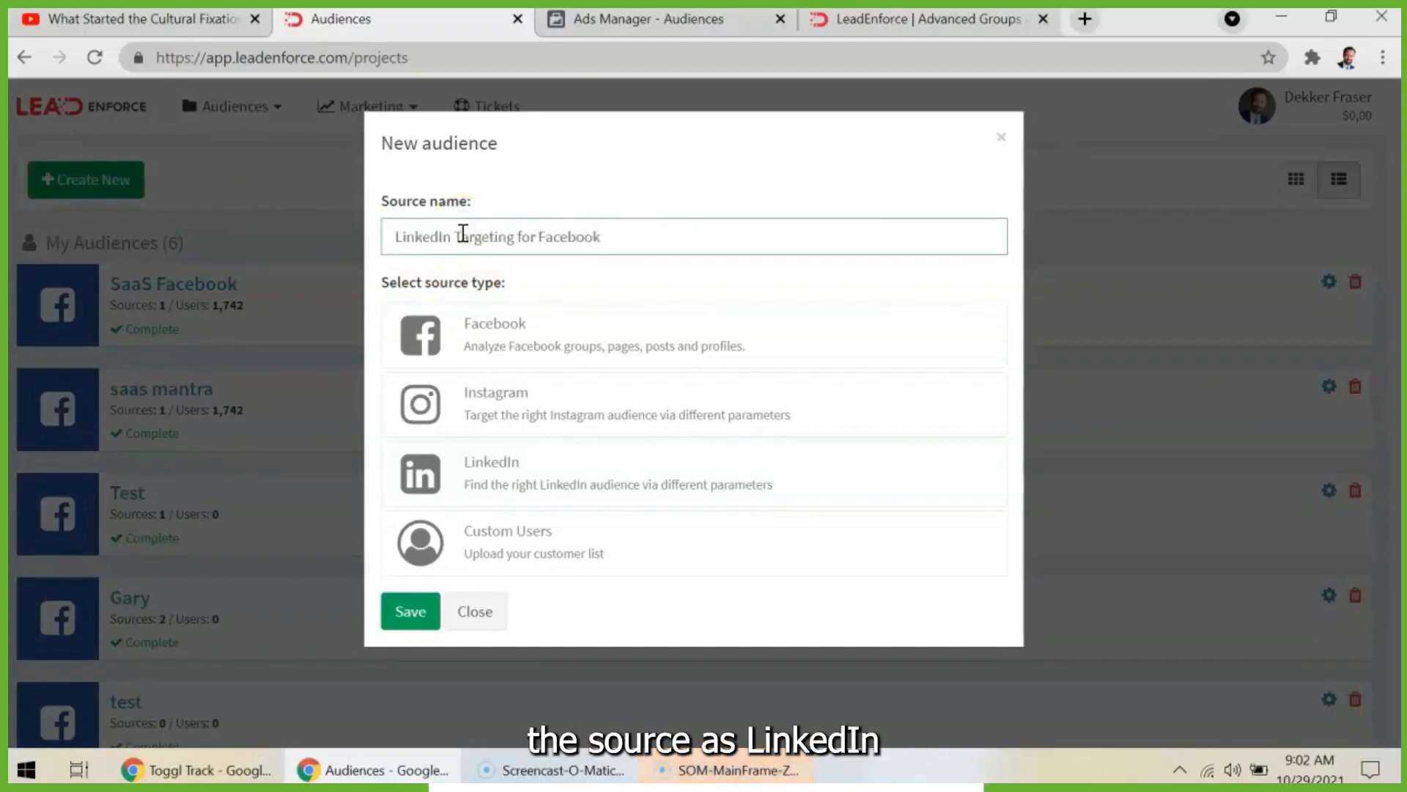
{"action": "left_click", "coordinate": [625, 490]}
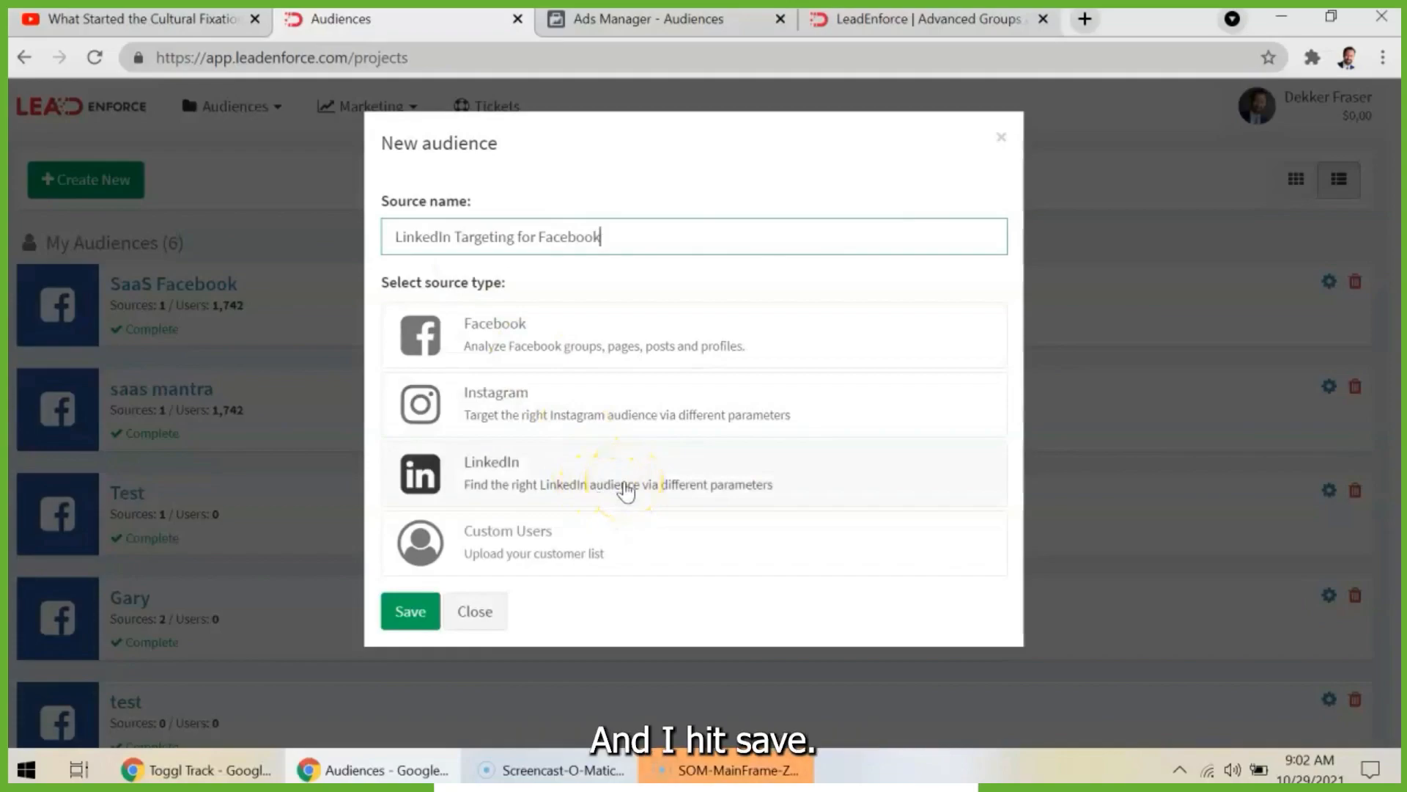
{"action": "left_click", "coordinate": [625, 490]}
{"action": "left_click", "coordinate": [409, 613]}
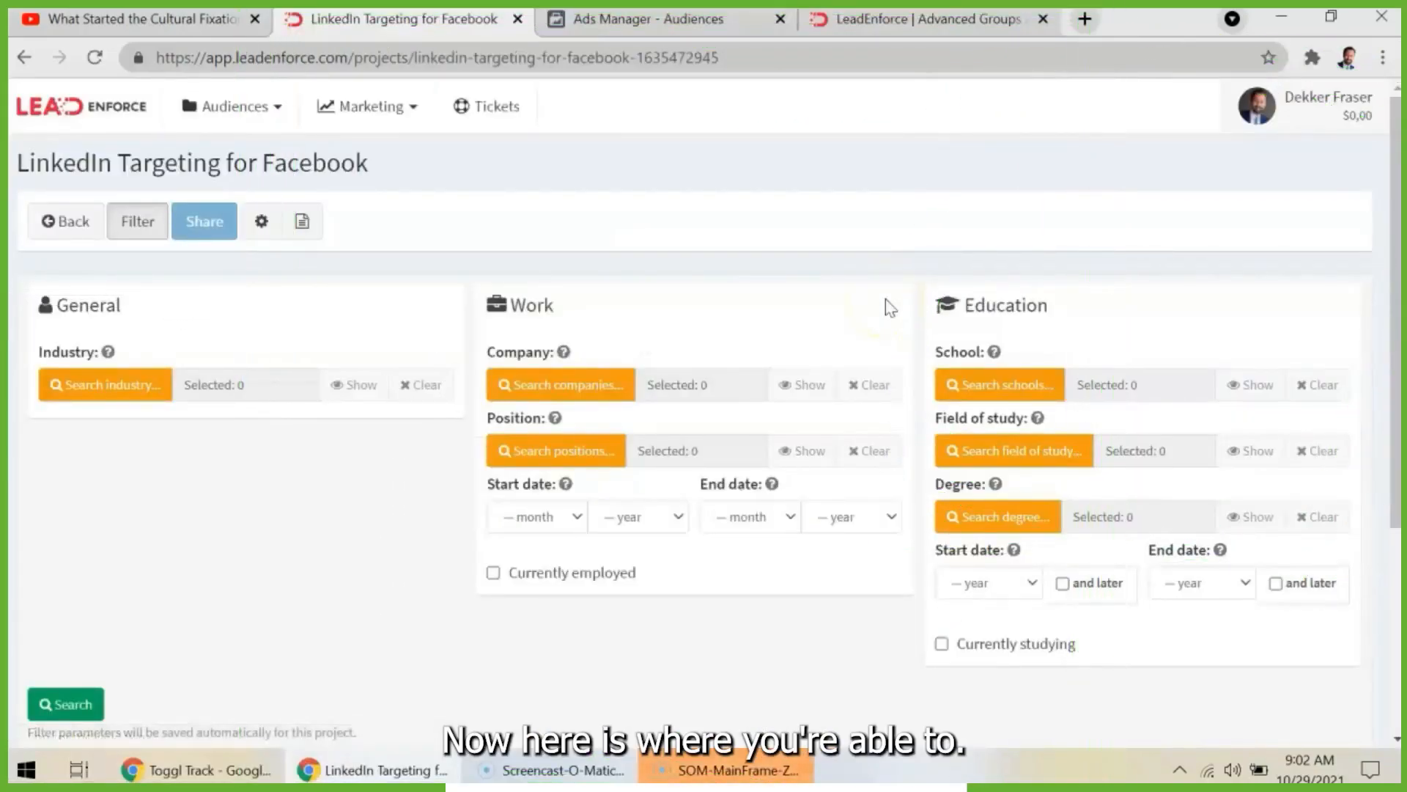
- Search the work positions for "veterinarian" and select the first Veterinarian entry as the position filter
{"action": "scroll", "coordinate": [836, 528], "scroll_direction": "down", "scroll_amount": 1}
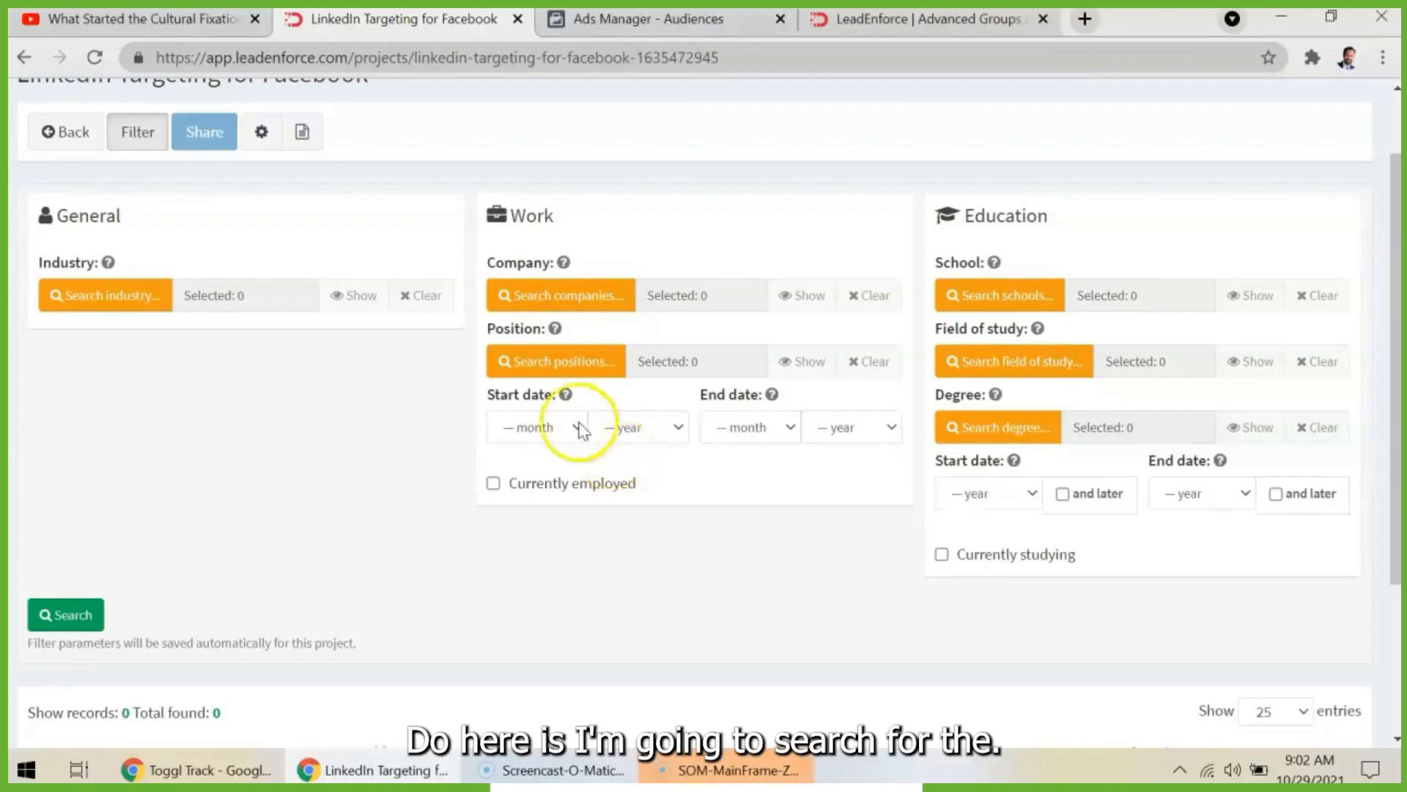
{"action": "left_click", "coordinate": [554, 358]}
{"action": "left_click", "coordinate": [461, 201]}
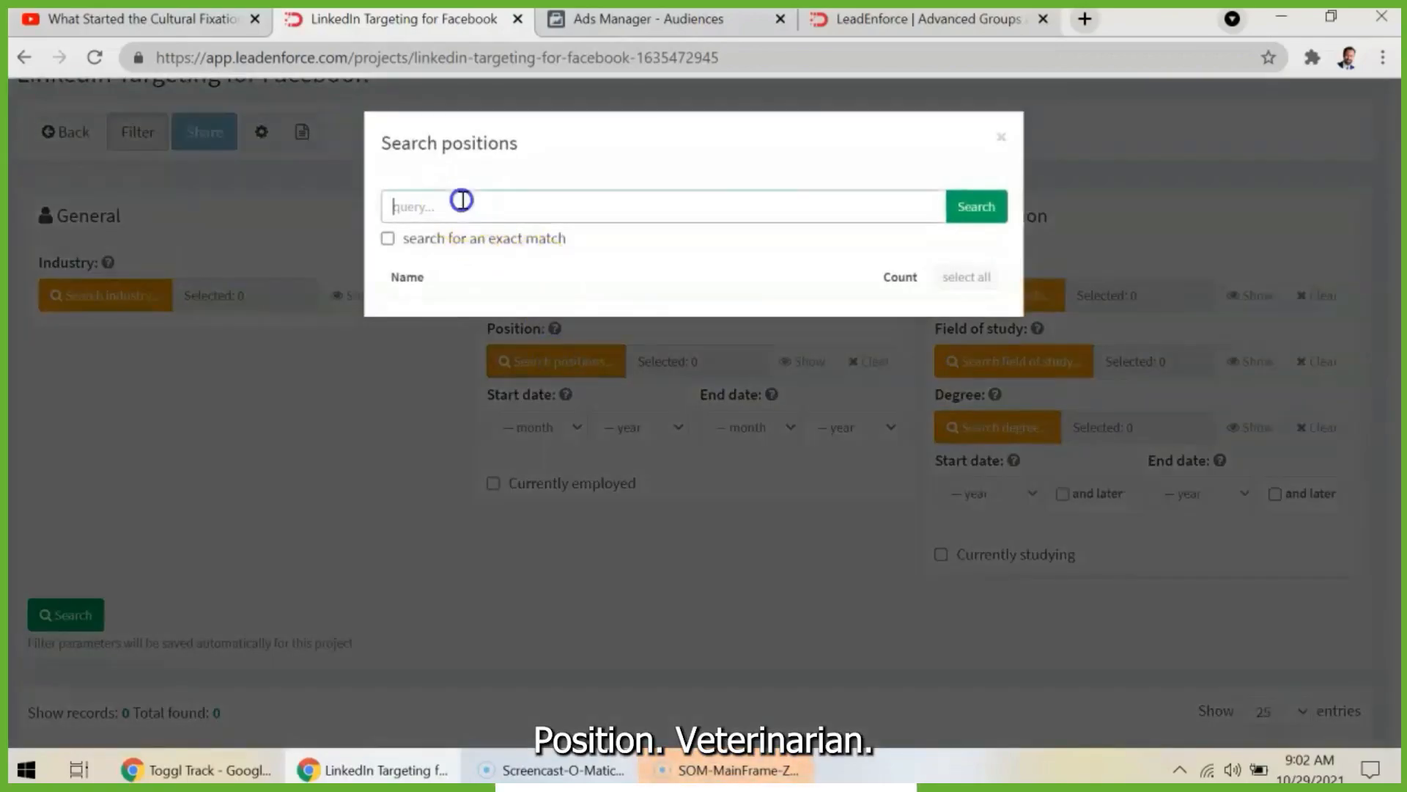
{"action": "type", "text": "vet"}
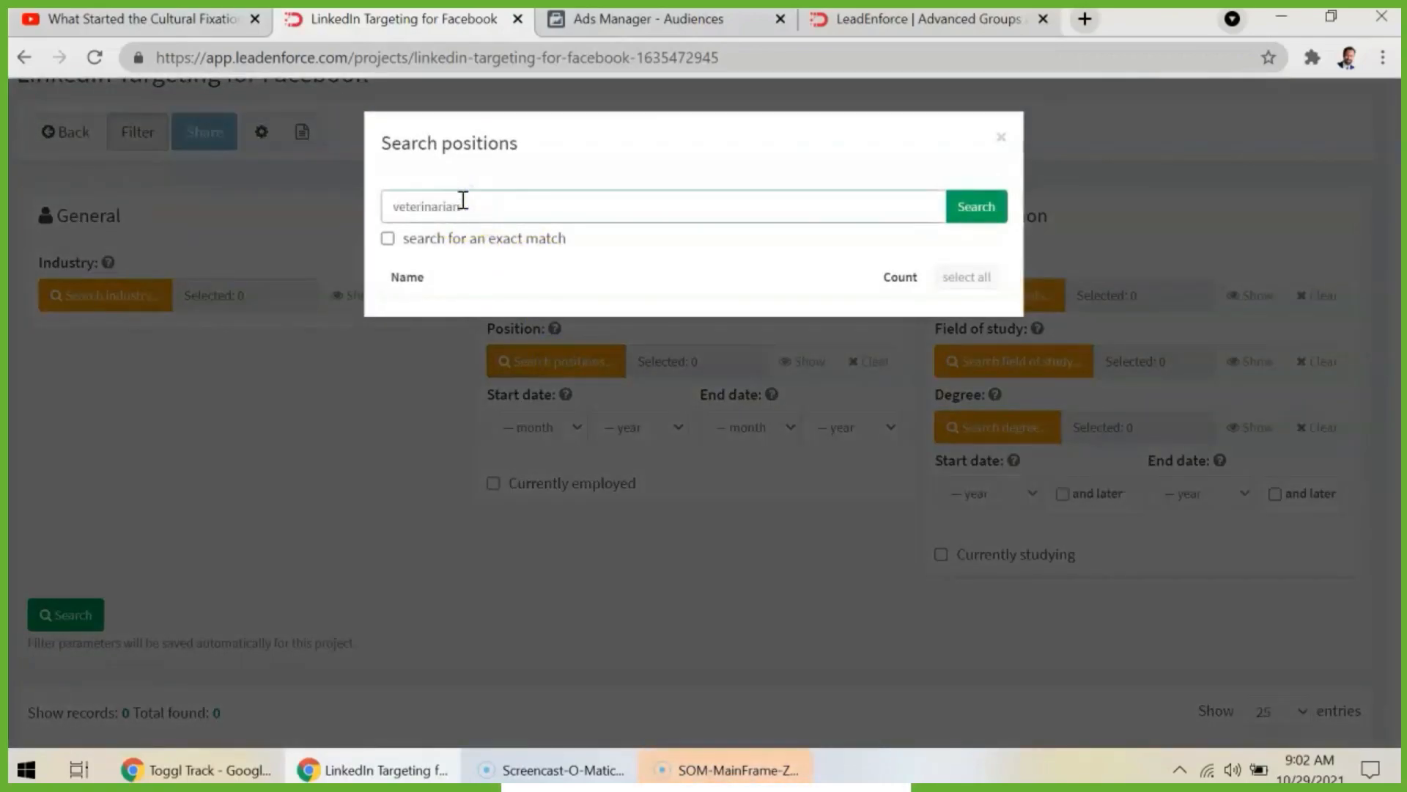
{"action": "type", "text": "erinarian"}
{"action": "left_click", "coordinate": [969, 207]}
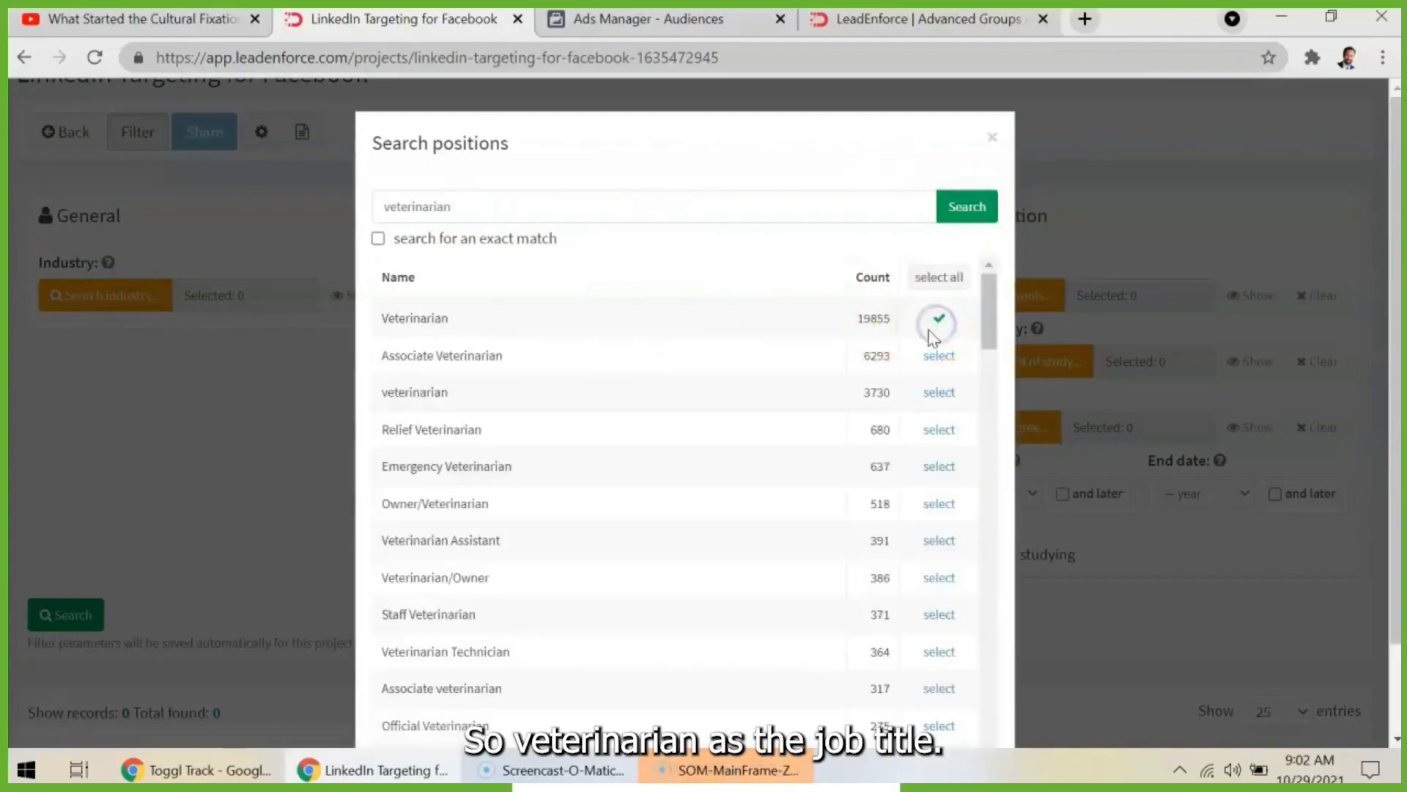
{"action": "scroll", "coordinate": [935, 333], "scroll_direction": "down", "scroll_amount": 20}
{"action": "scroll", "coordinate": [929, 338], "scroll_direction": "up", "scroll_amount": 10}
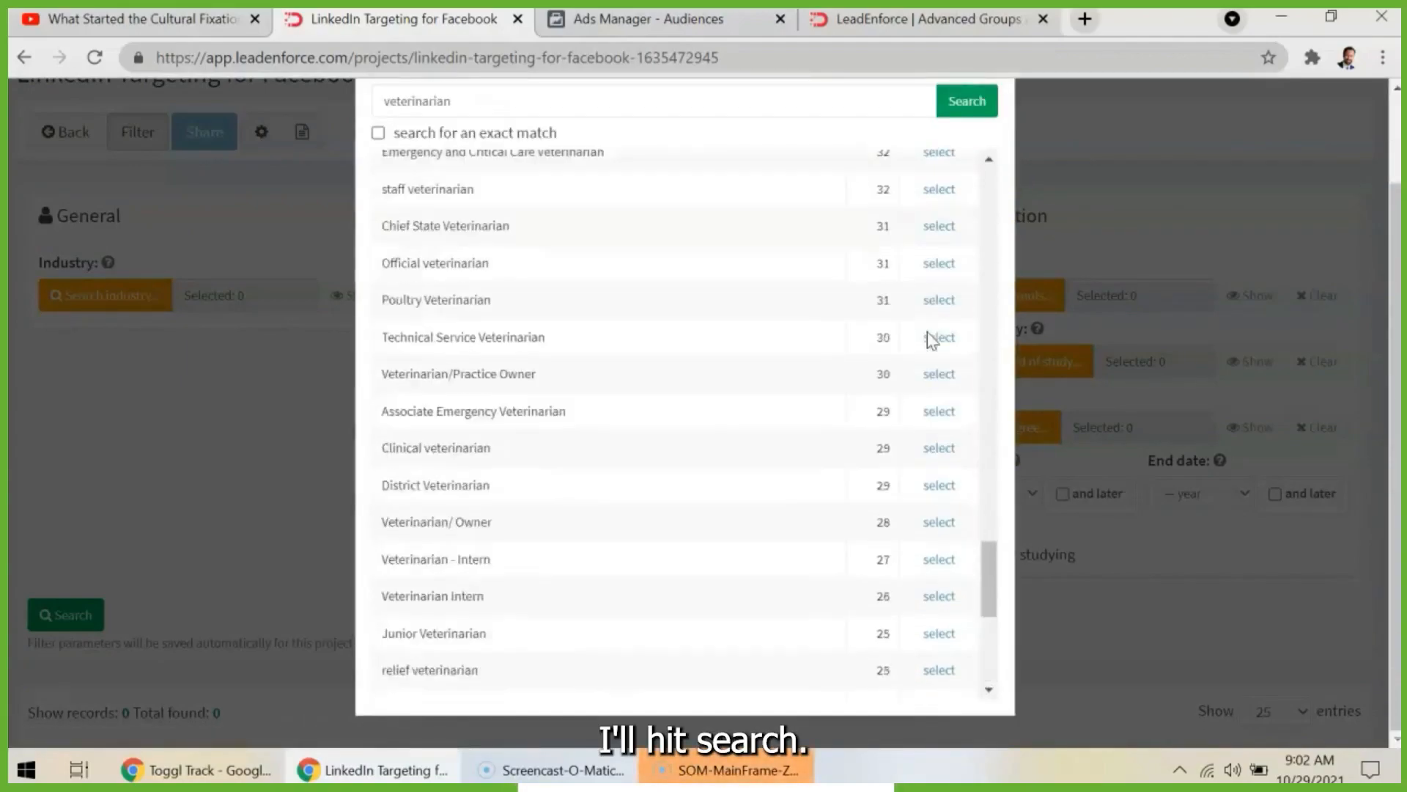
{"action": "left_click", "coordinate": [967, 100]}
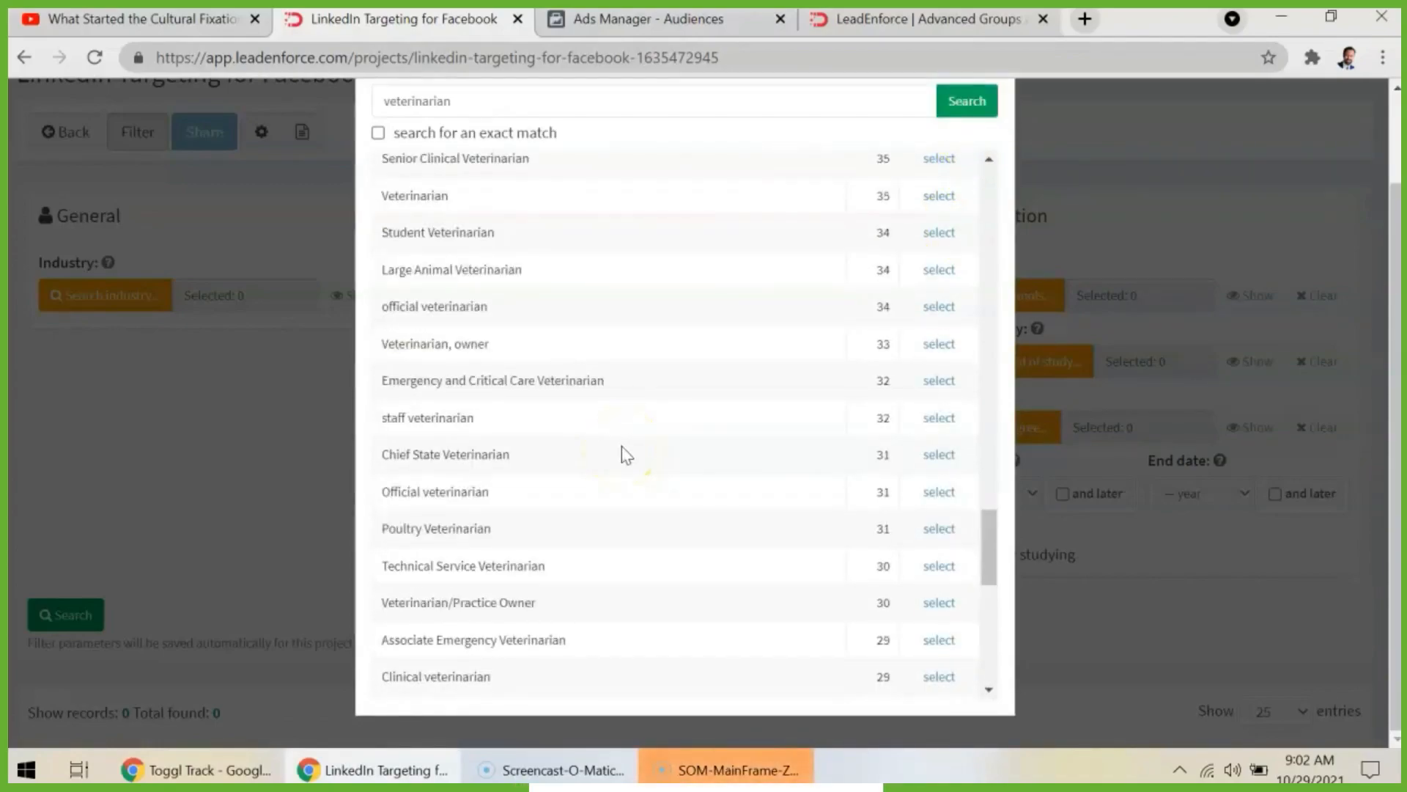
{"action": "scroll", "coordinate": [678, 364], "scroll_direction": "up", "scroll_amount": 15}
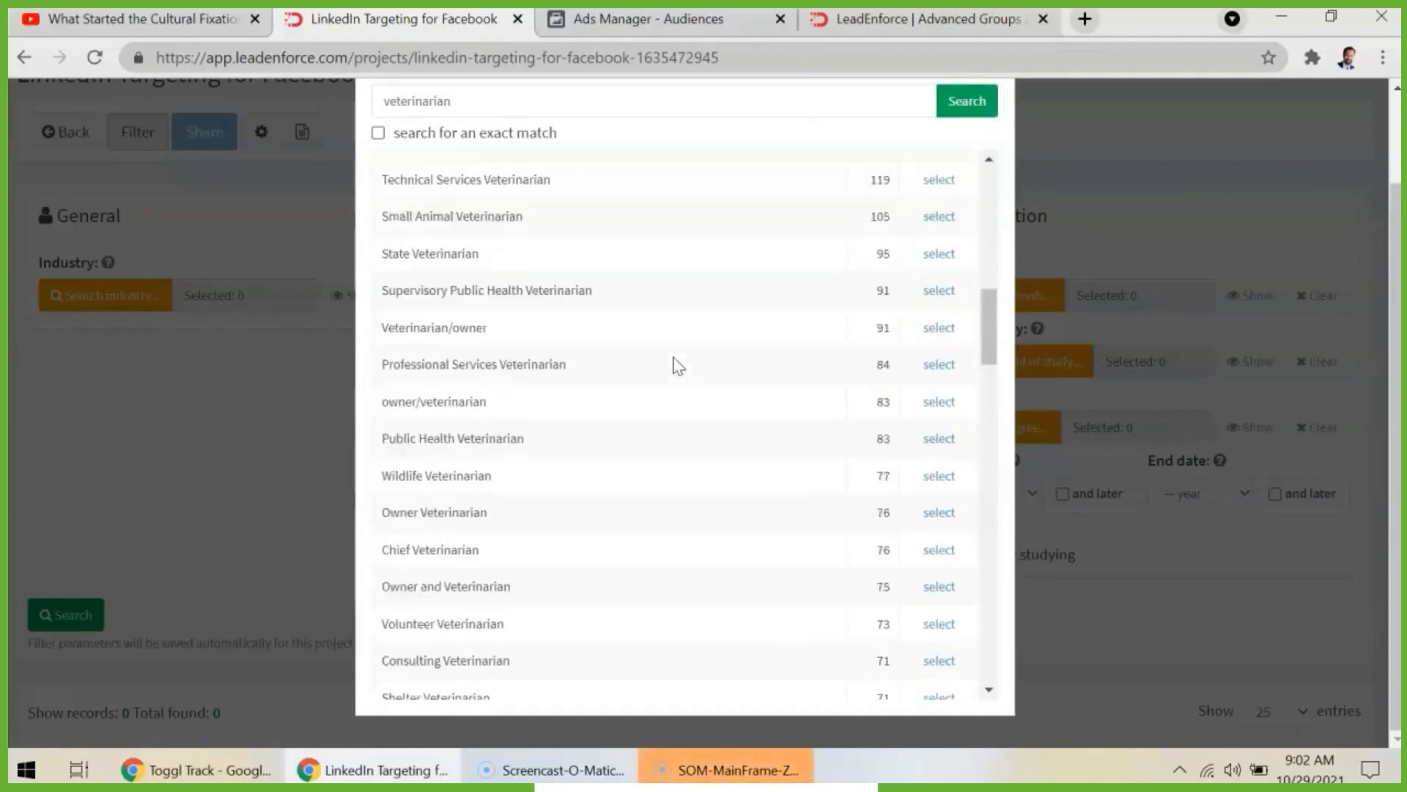
{"action": "left_click", "coordinate": [54, 650]}
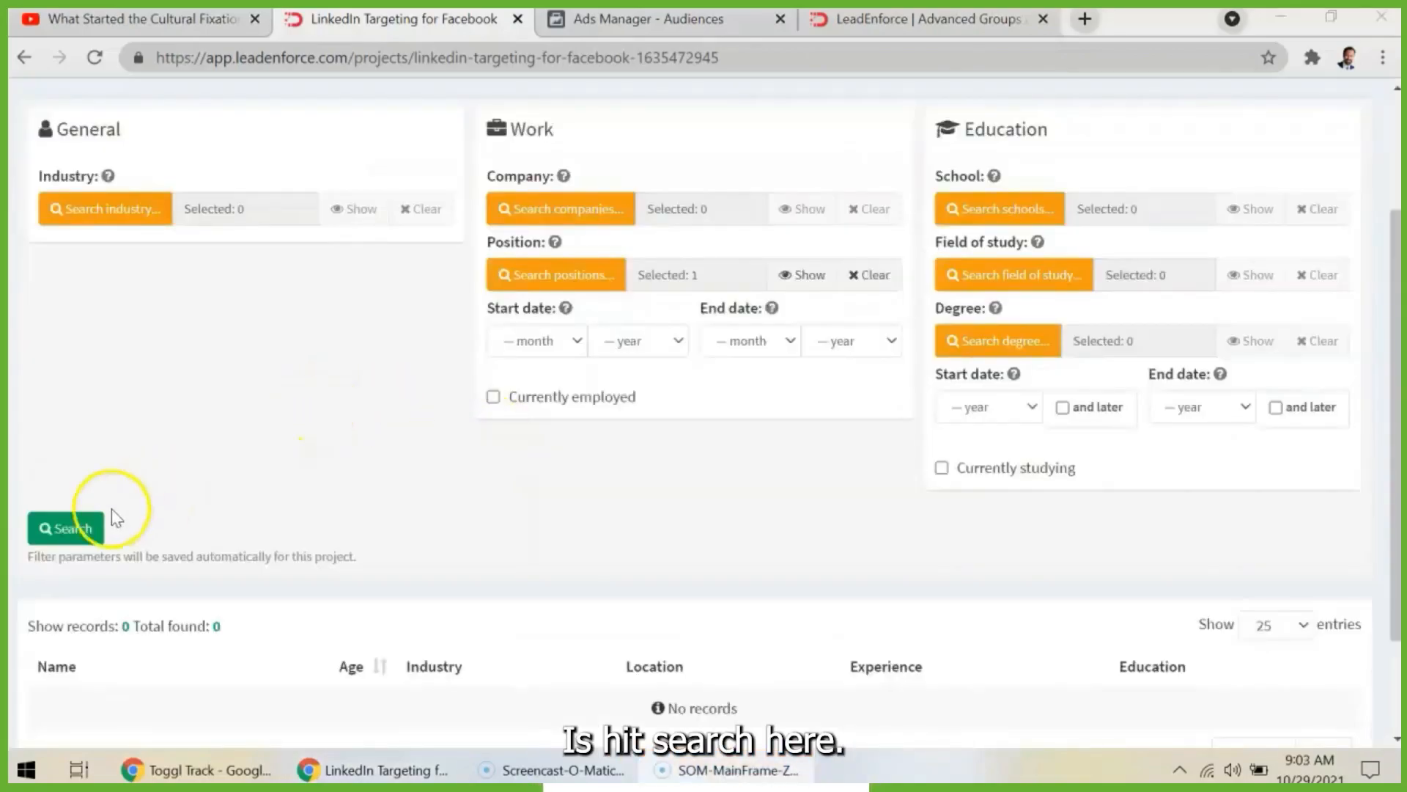
- Run the audience search with the selected position filter and look through the industries and locations of the matching people
{"action": "left_click", "coordinate": [66, 528]}
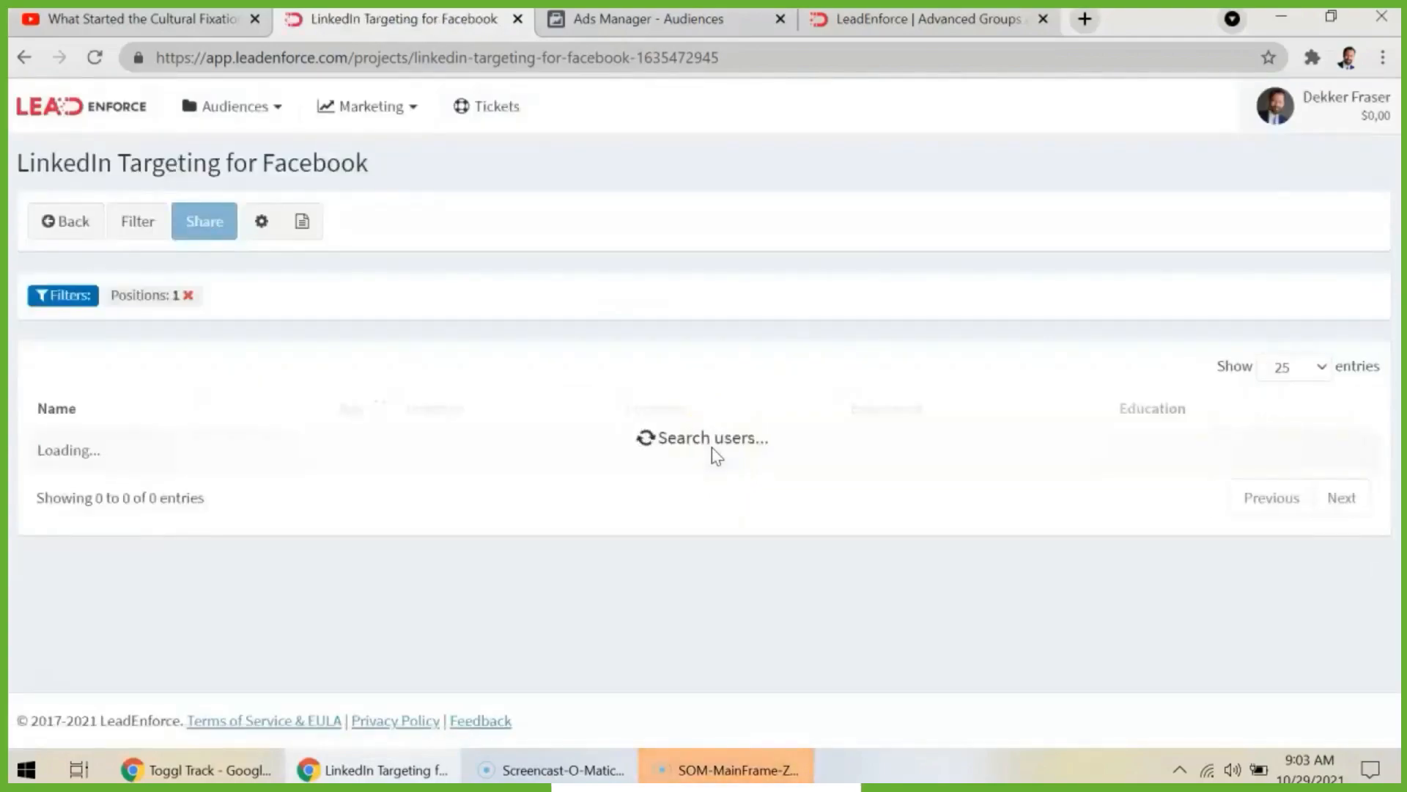
{"action": "left_click", "coordinate": [873, 455]}
{"action": "scroll", "coordinate": [875, 456], "scroll_direction": "down", "scroll_amount": 1}
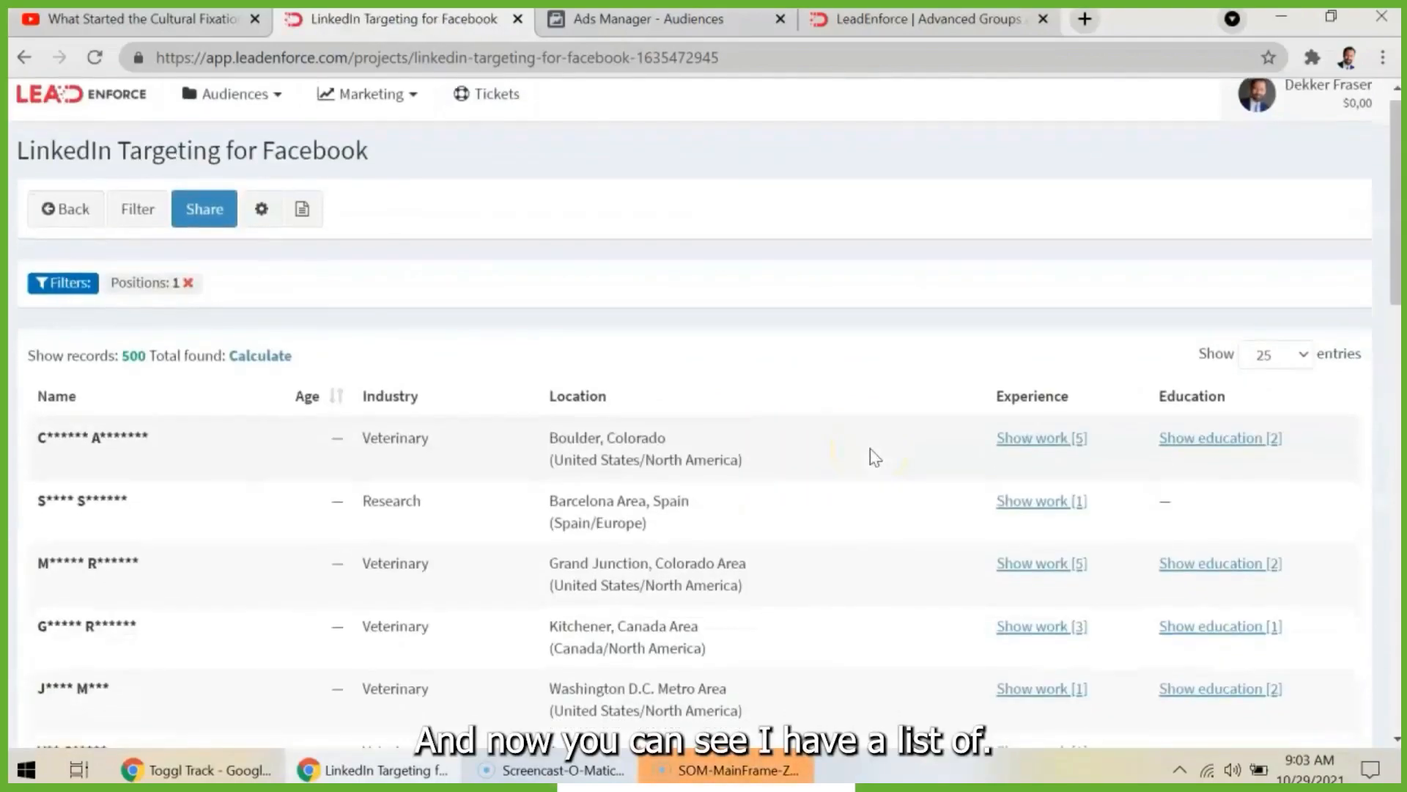
{"action": "scroll", "coordinate": [811, 491], "scroll_direction": "down", "scroll_amount": 6}
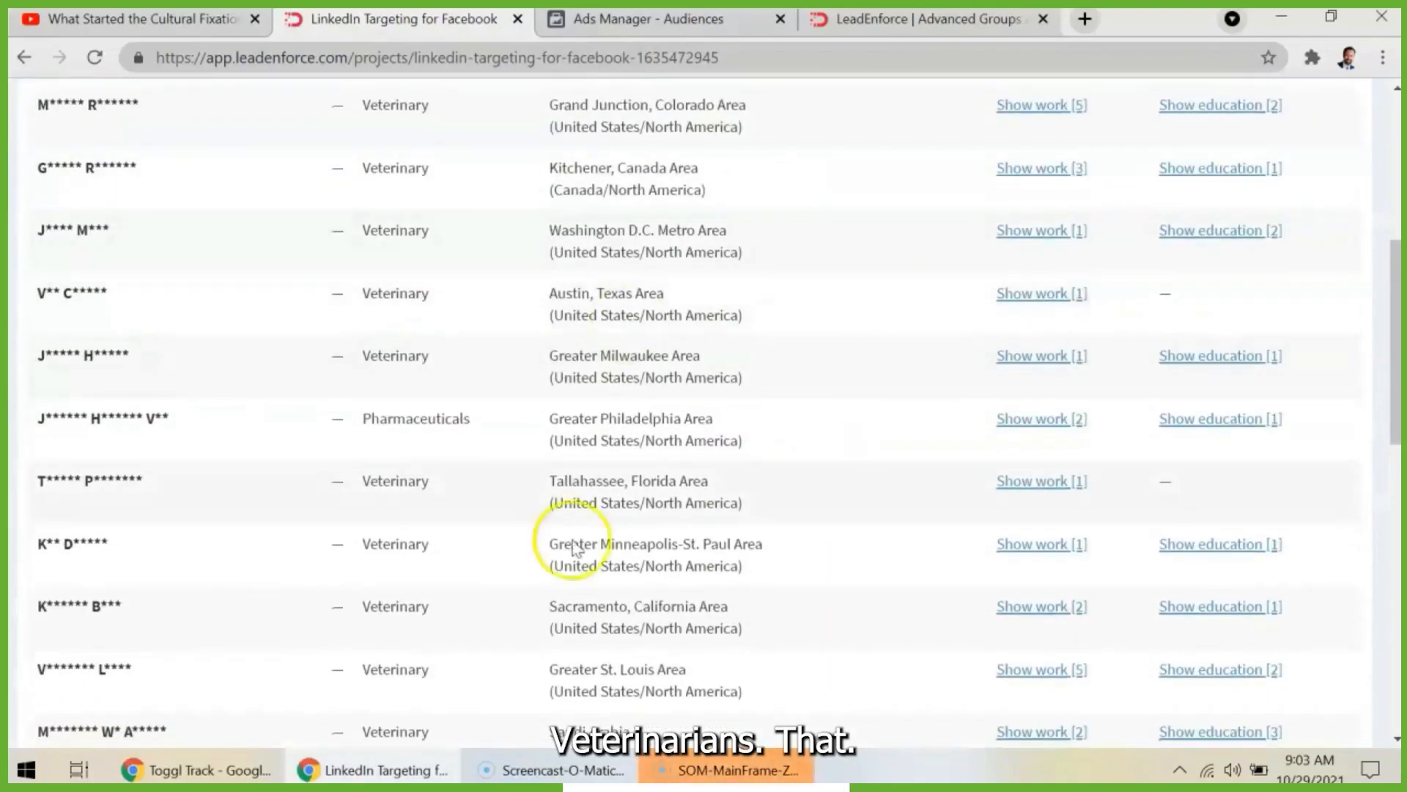
{"action": "scroll", "coordinate": [999, 475], "scroll_direction": "down", "scroll_amount": 10}
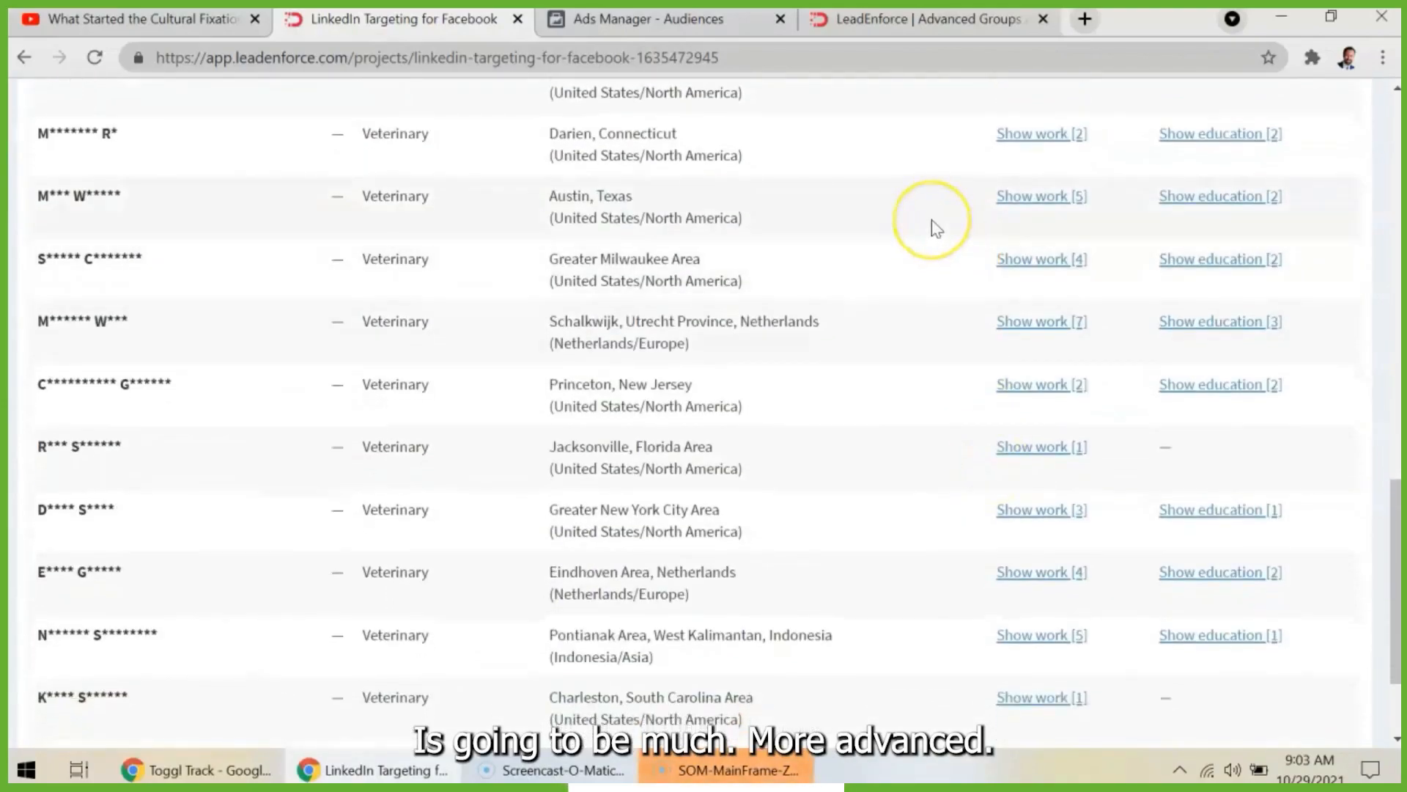
{"action": "scroll", "coordinate": [936, 227], "scroll_direction": "down", "scroll_amount": 2}
{"action": "scroll", "coordinate": [937, 227], "scroll_direction": "up", "scroll_amount": 18}
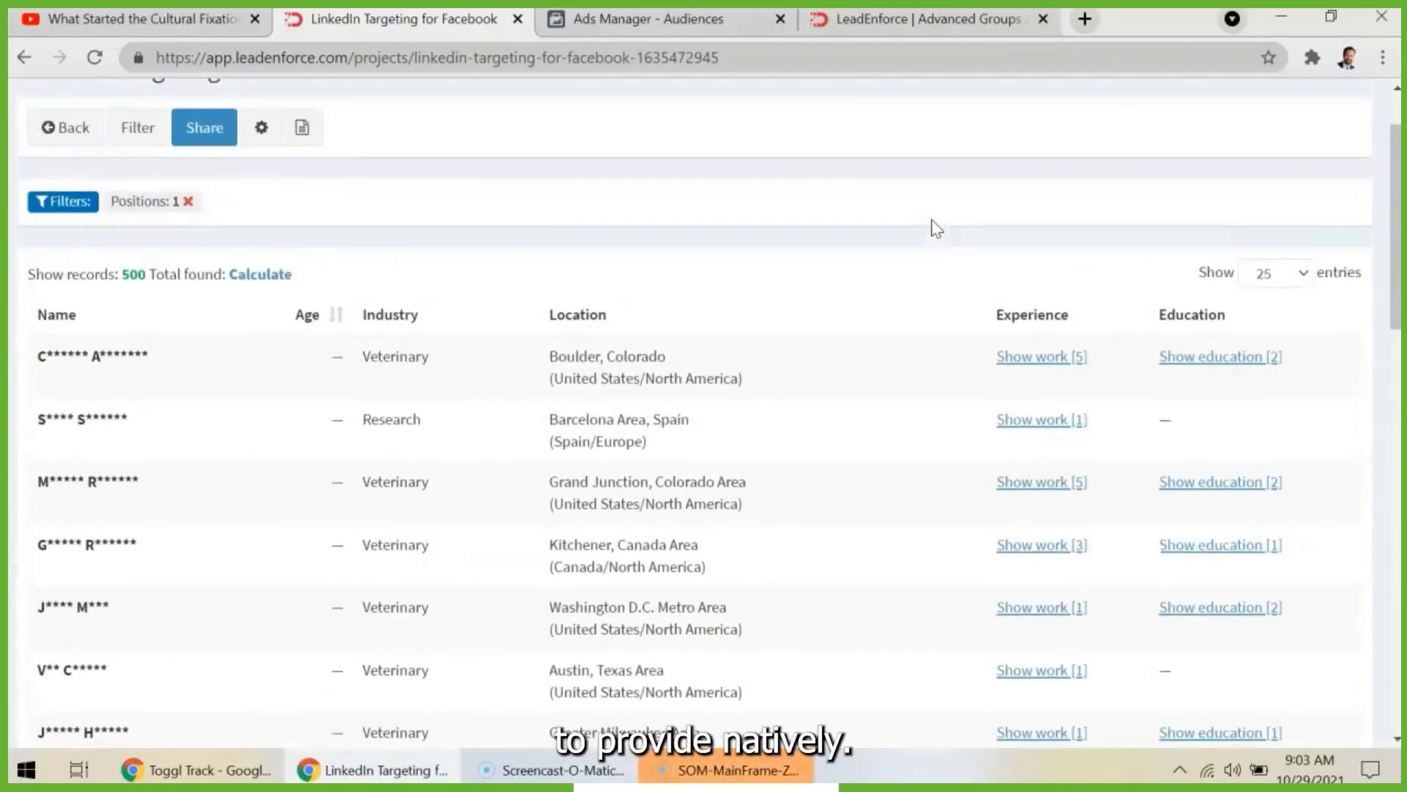
{"action": "scroll", "coordinate": [937, 227], "scroll_direction": "up", "scroll_amount": 2}
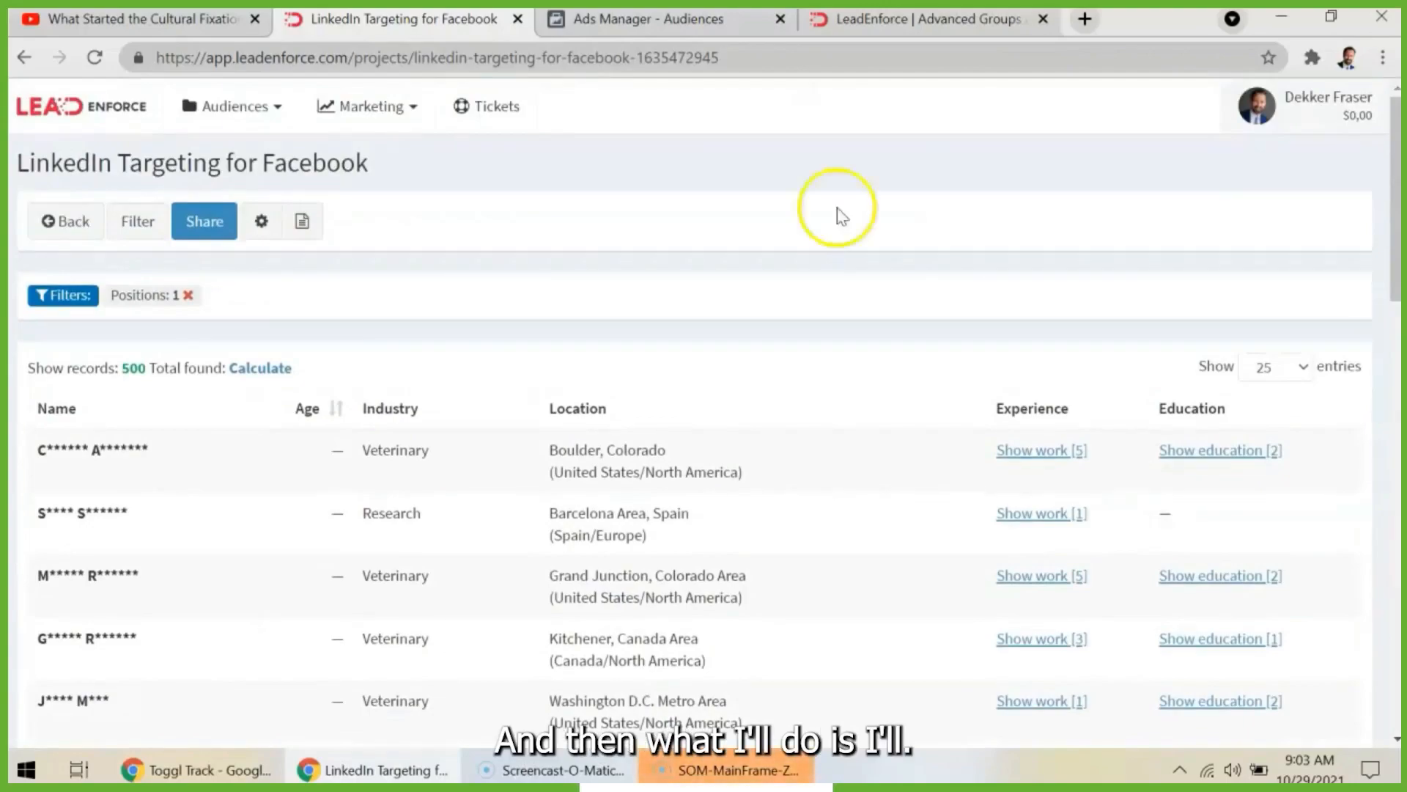
- Begin sharing the filtered people as a new audience named "LinkedIn Targeting Job Position", leaving the description empty
{"action": "left_click", "coordinate": [198, 220]}
{"action": "left_click", "coordinate": [529, 258]}
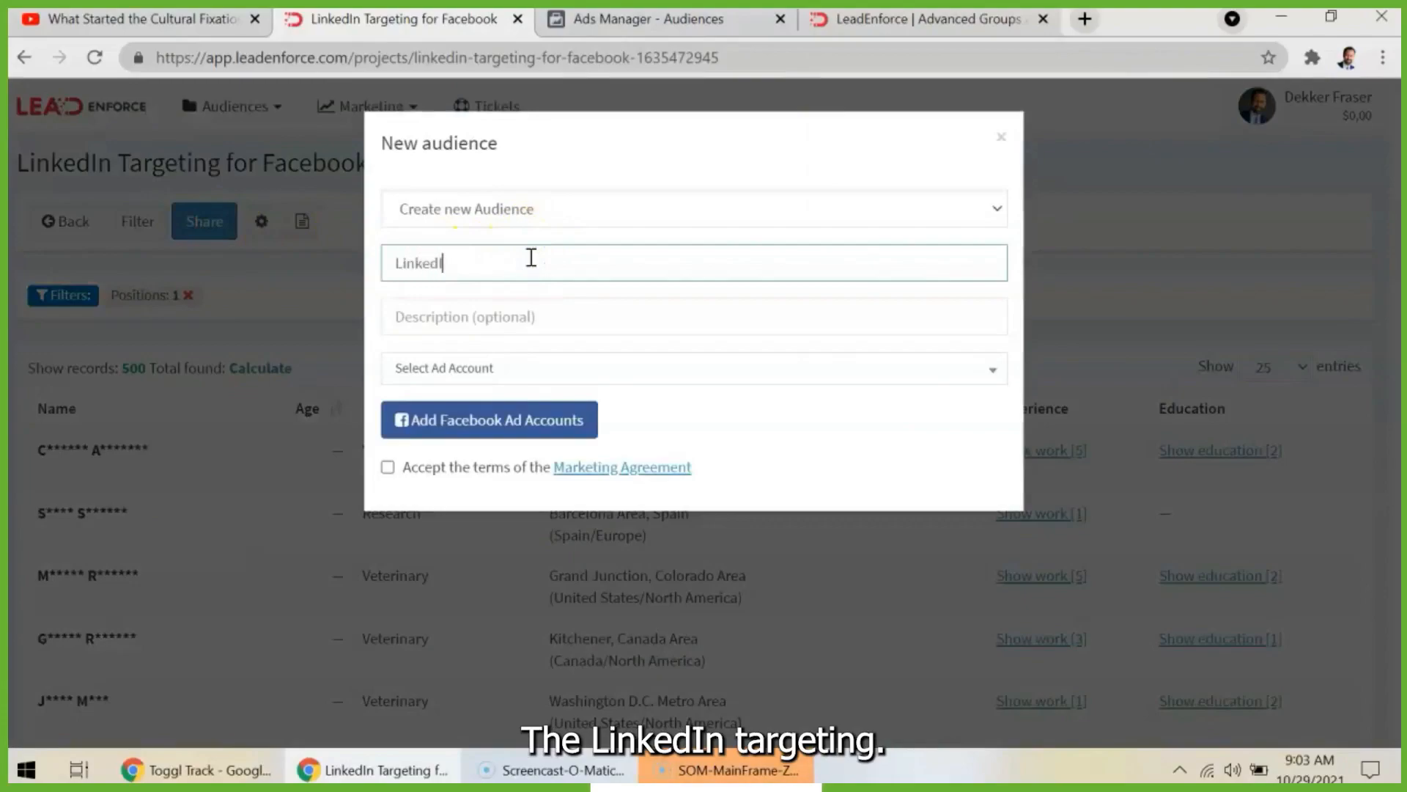
{"action": "type", "text": "LinkedIn Targeting Job Position"}
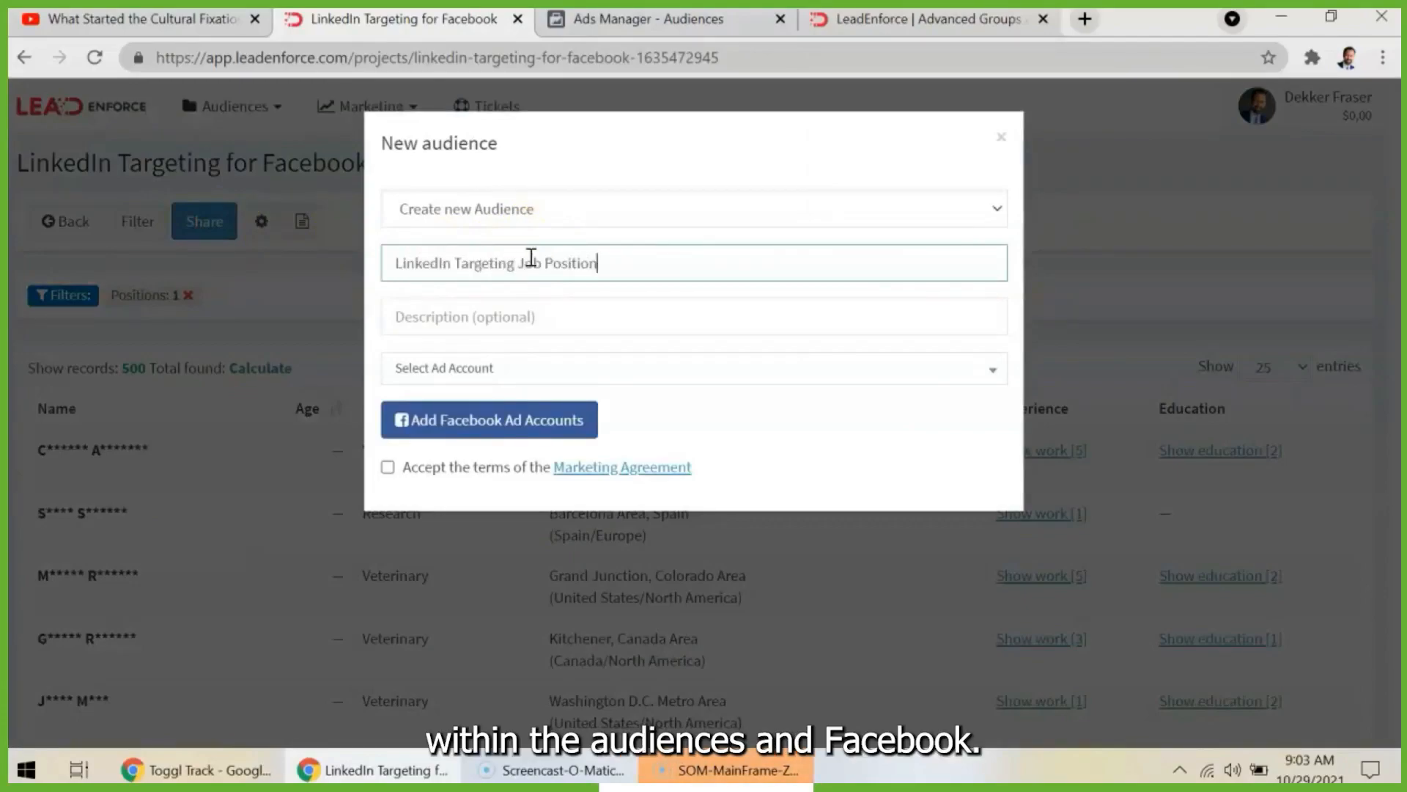
{"action": "left_click", "coordinate": [538, 325]}
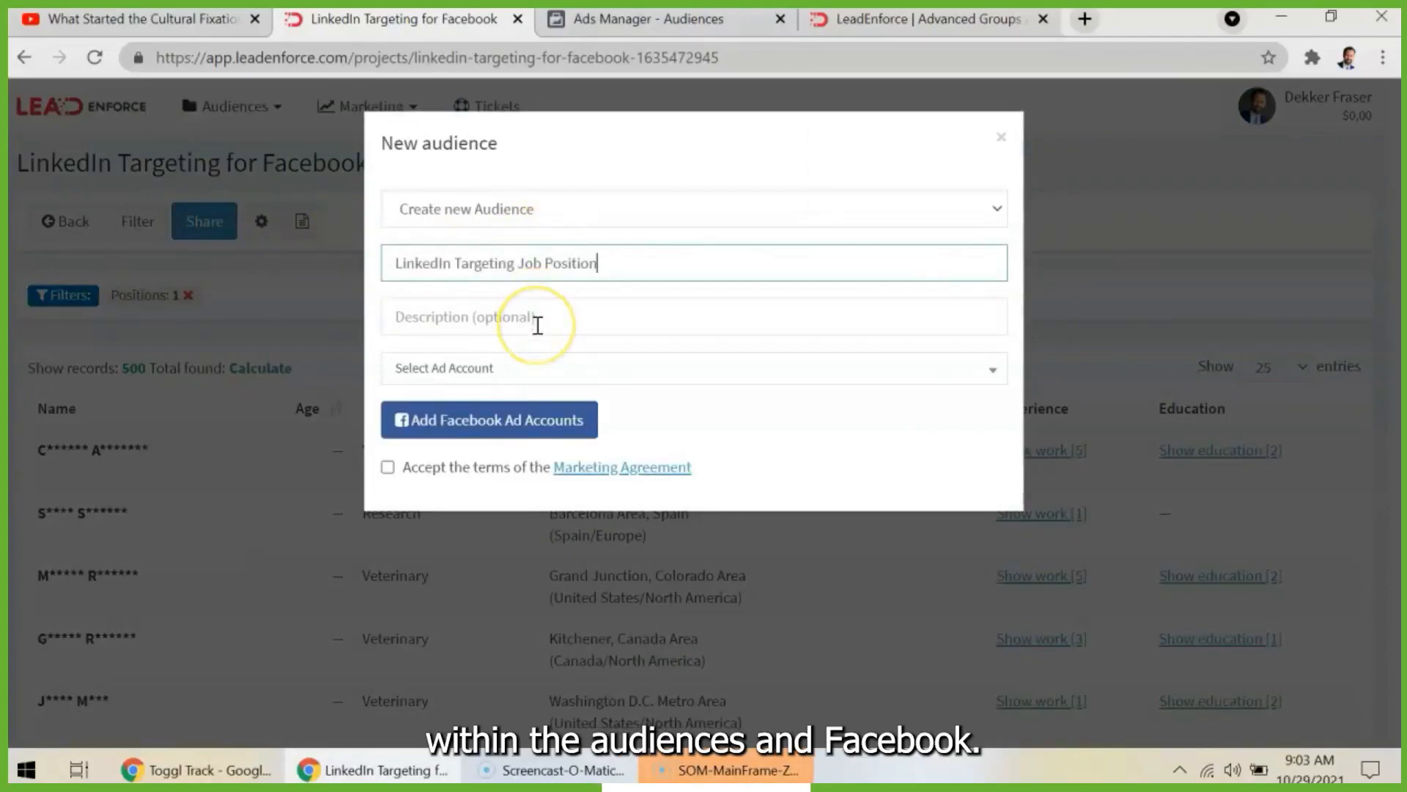
{"action": "left_click", "coordinate": [538, 324]}
- Accept the Marketing Agreement terms and assign the new audience to the listed ad account
{"action": "left_click", "coordinate": [387, 468]}
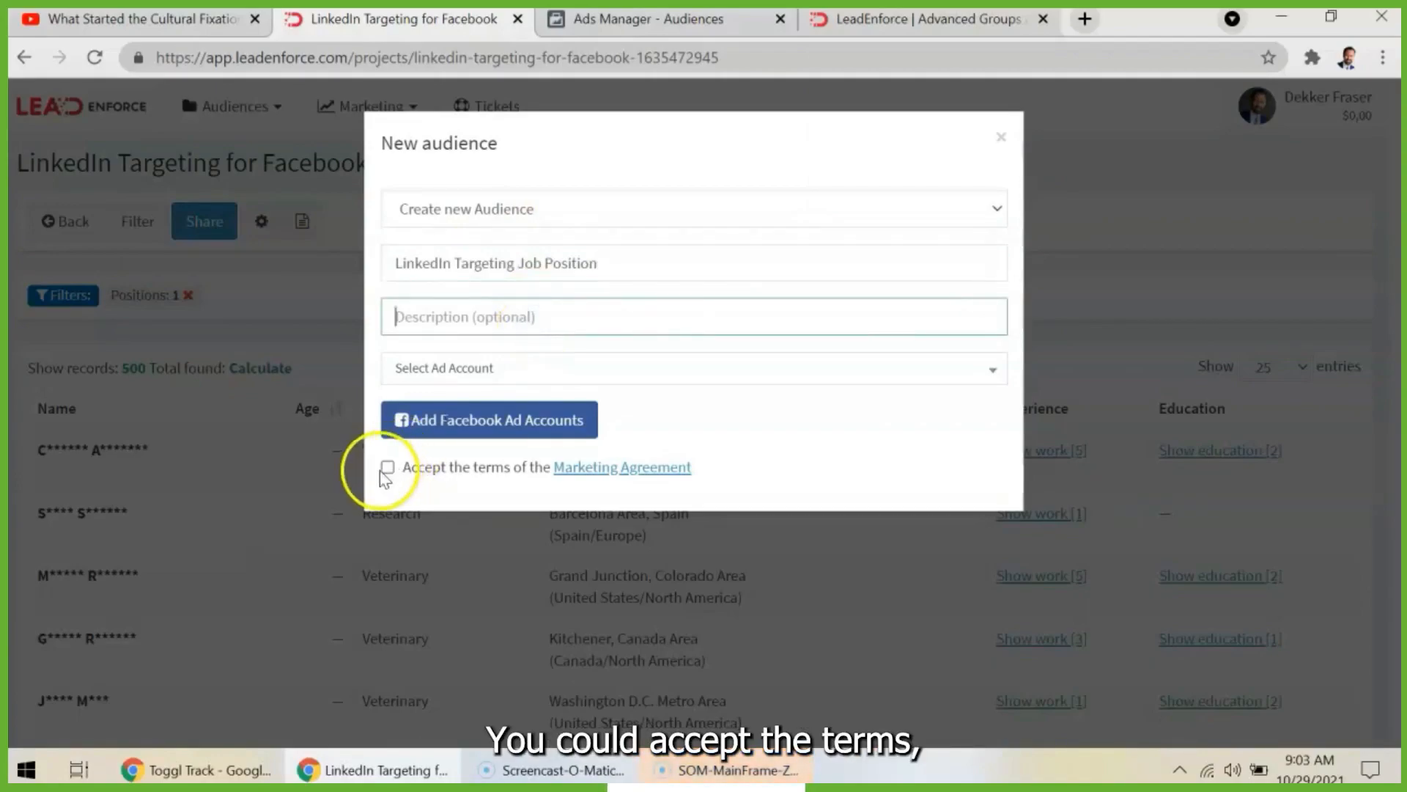
{"action": "left_click", "coordinate": [509, 365]}
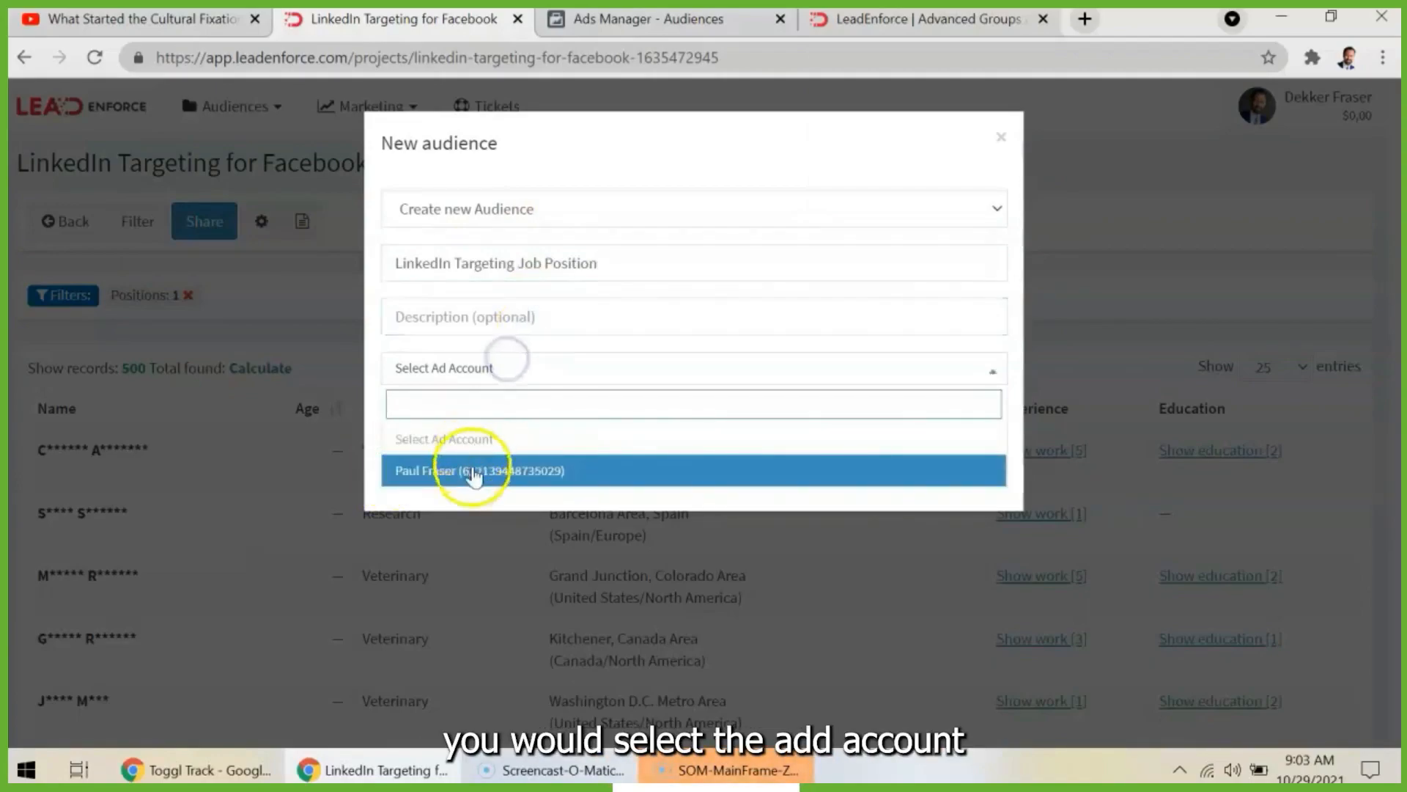
{"action": "left_click", "coordinate": [466, 471]}
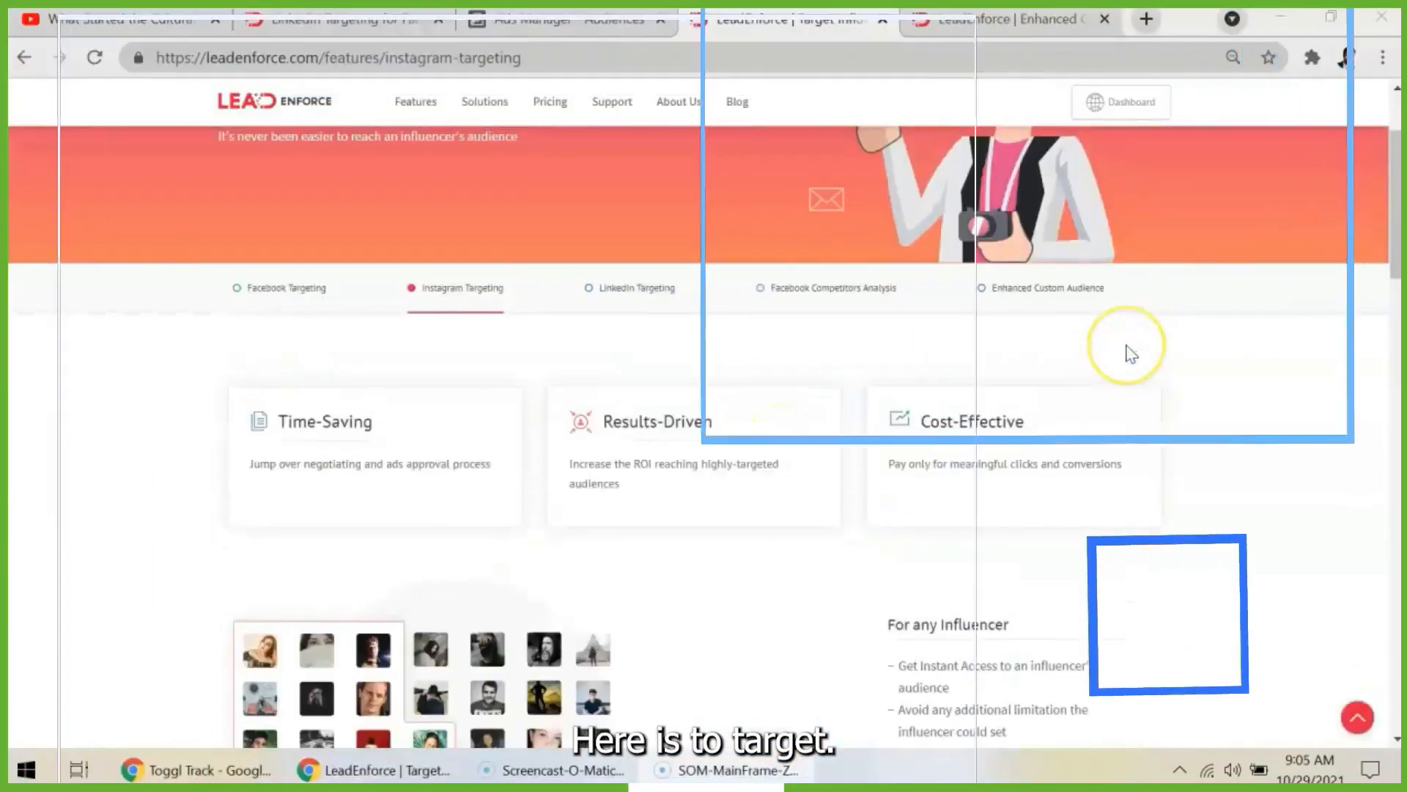
- Return from the Instagram targeting page to the LinkedIn Targeting for Facebook project and open the list of audience sources
{"action": "scroll", "coordinate": [1129, 353], "scroll_direction": "down", "scroll_amount": 2}
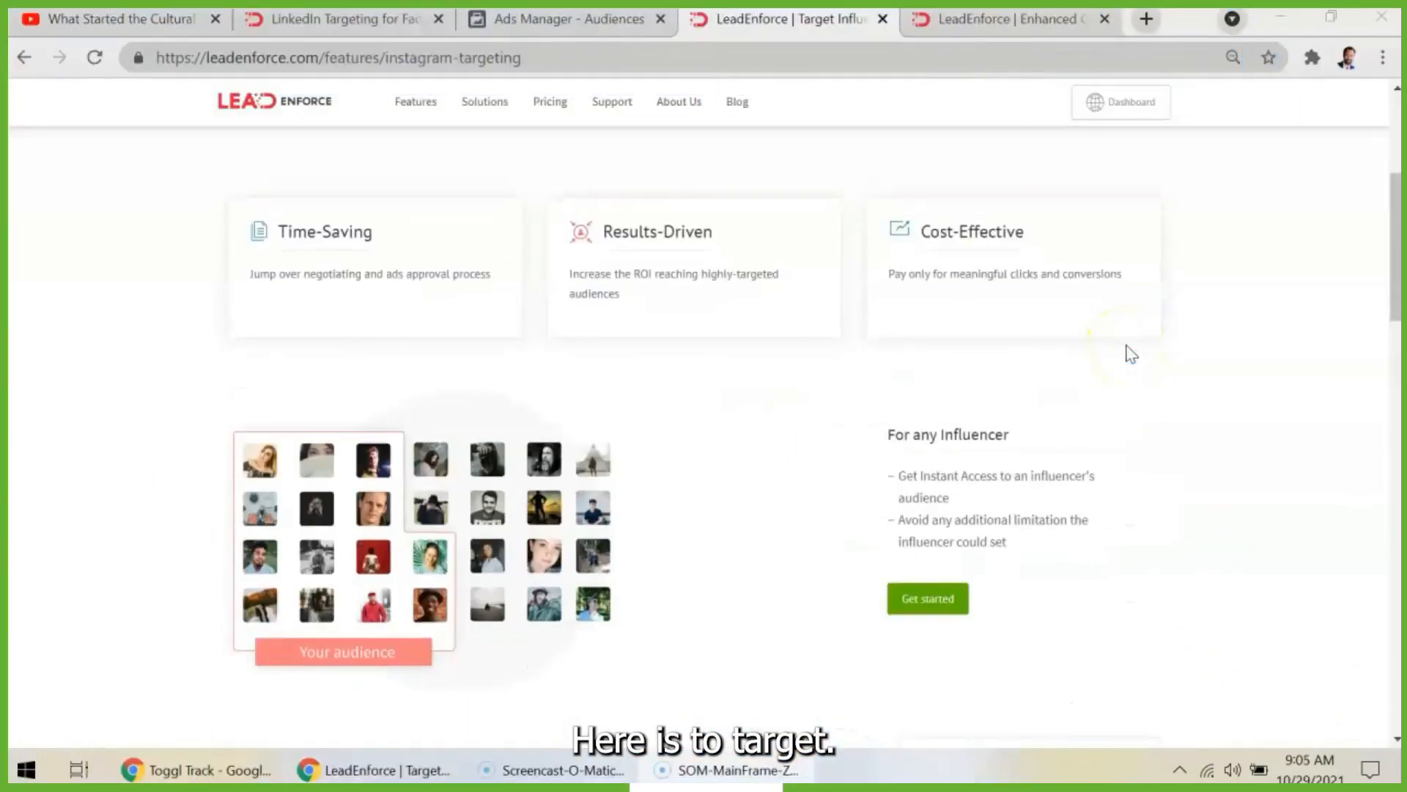
{"action": "left_click", "coordinate": [412, 18]}
{"action": "left_click", "coordinate": [232, 107]}
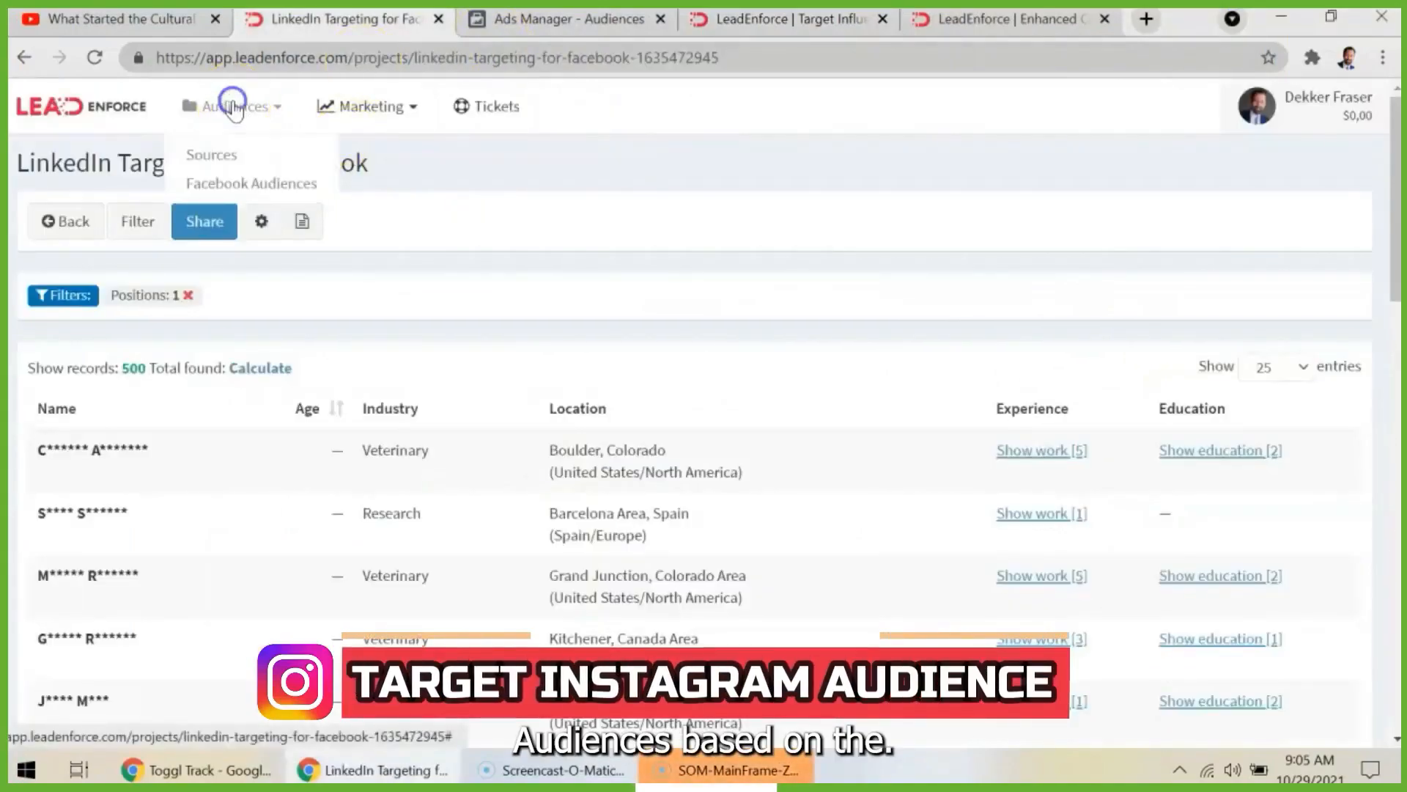
{"action": "left_click", "coordinate": [243, 155]}
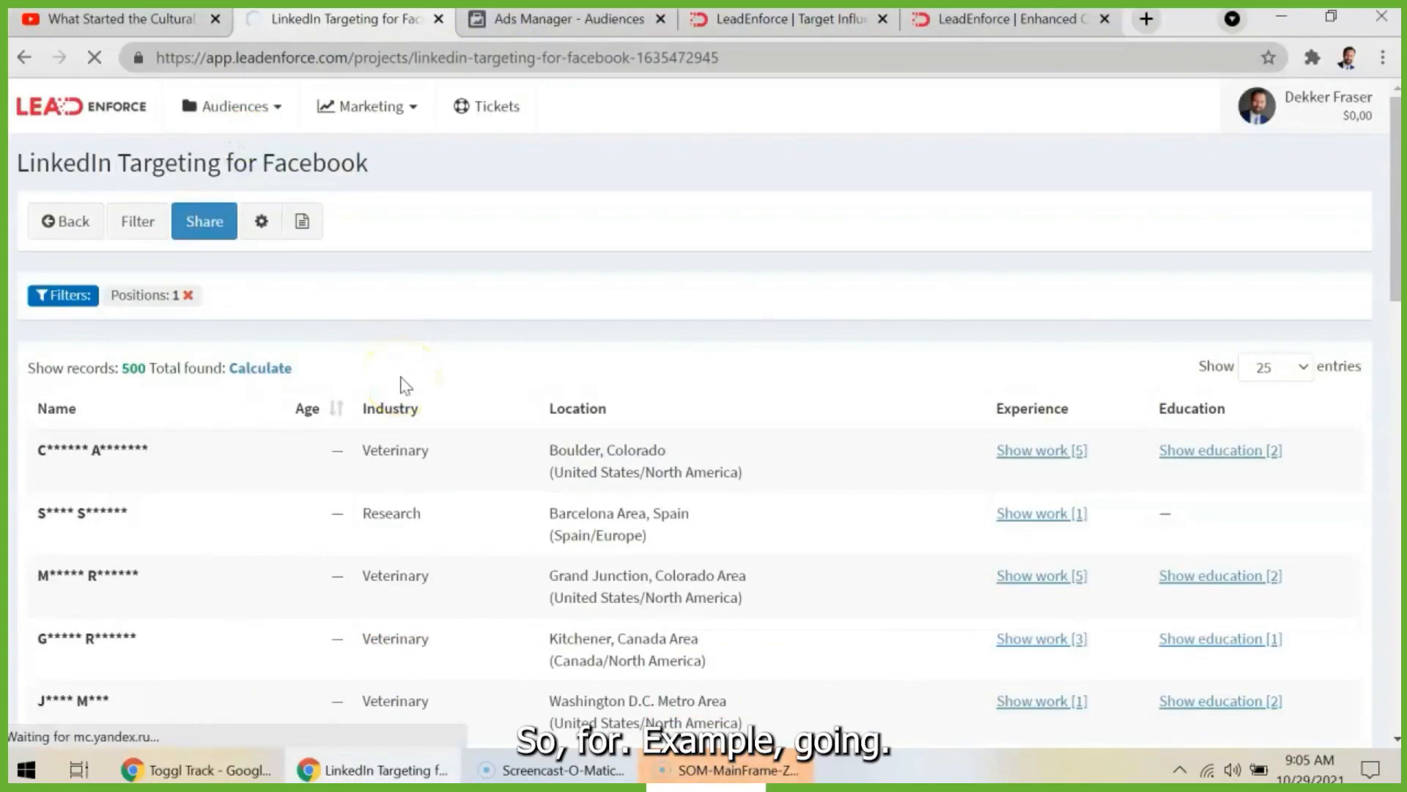
- Switch to LeadEnforce's Instagram targeting feature page and review its section on targeting any influencer's audience
{"action": "left_click", "coordinate": [788, 18]}
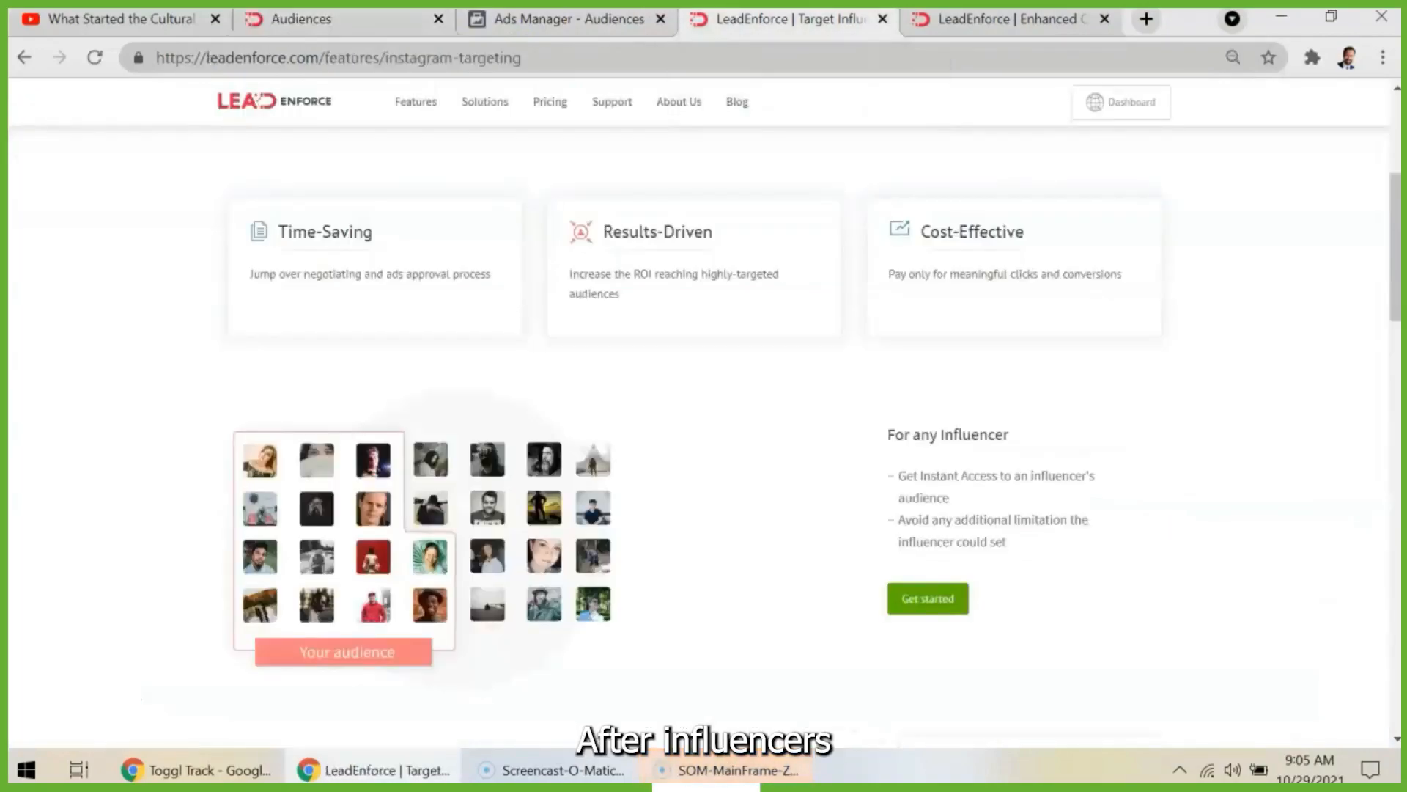
{"action": "scroll", "coordinate": [1021, 364], "scroll_direction": "up", "scroll_amount": 5}
{"action": "scroll", "coordinate": [1021, 365], "scroll_direction": "down", "scroll_amount": 8}
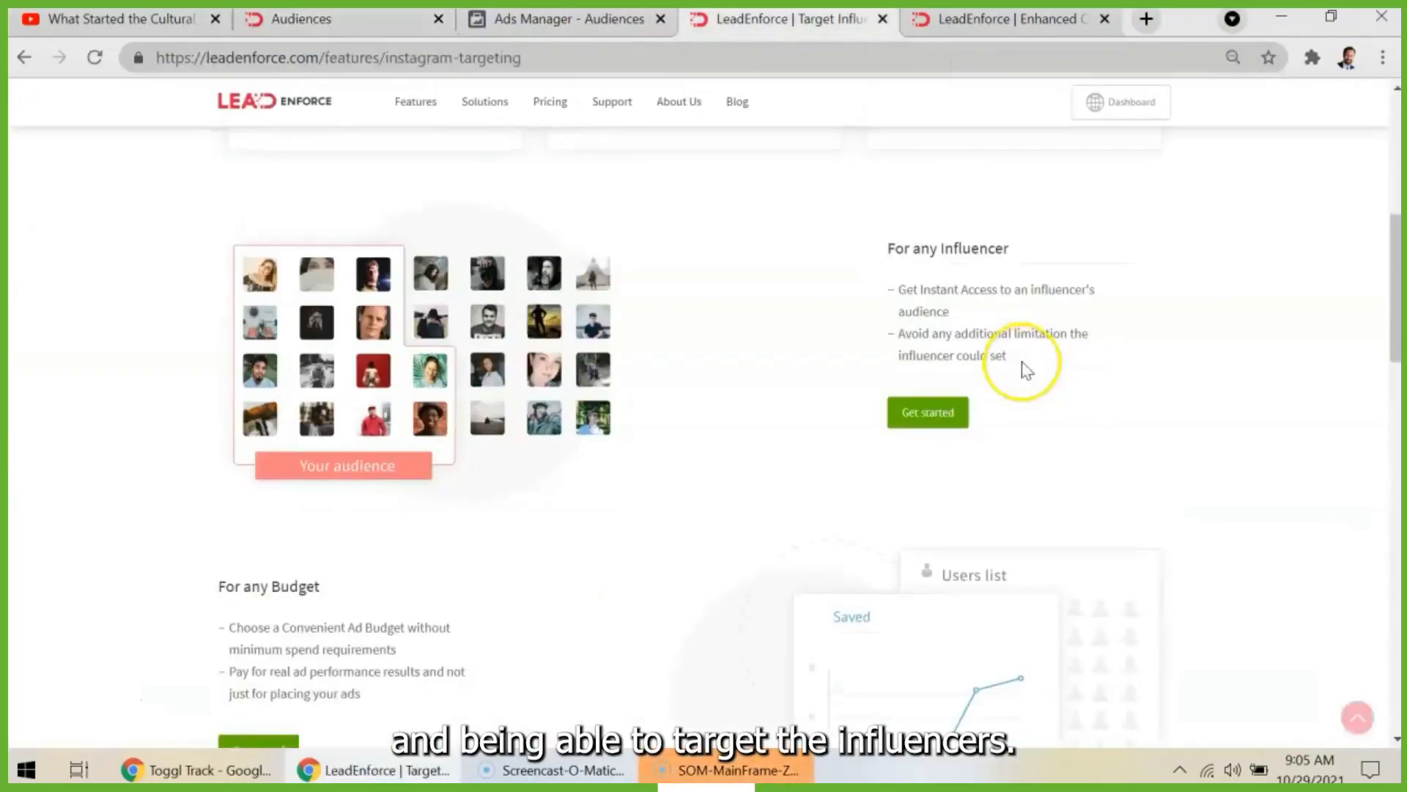